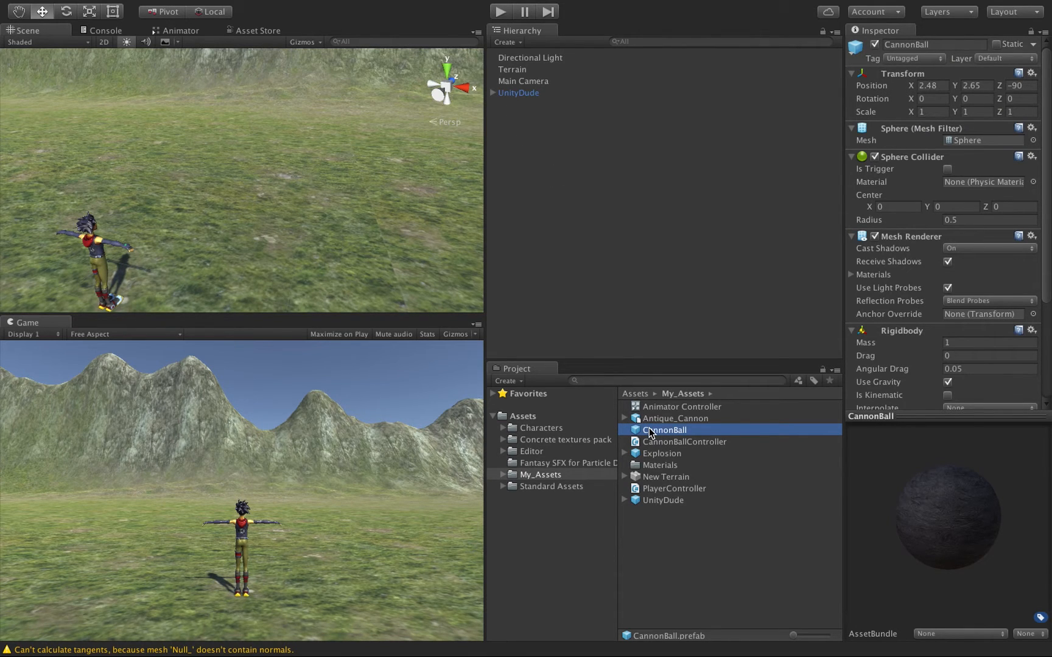
Place a CannonBall prefab instance in the scene and run the game briefly to test its explosion on impact
{"action": "left_click_drag", "start_coordinate": [649, 432], "coordinate": [538, 112]}
{"action": "left_click", "coordinate": [501, 12]}
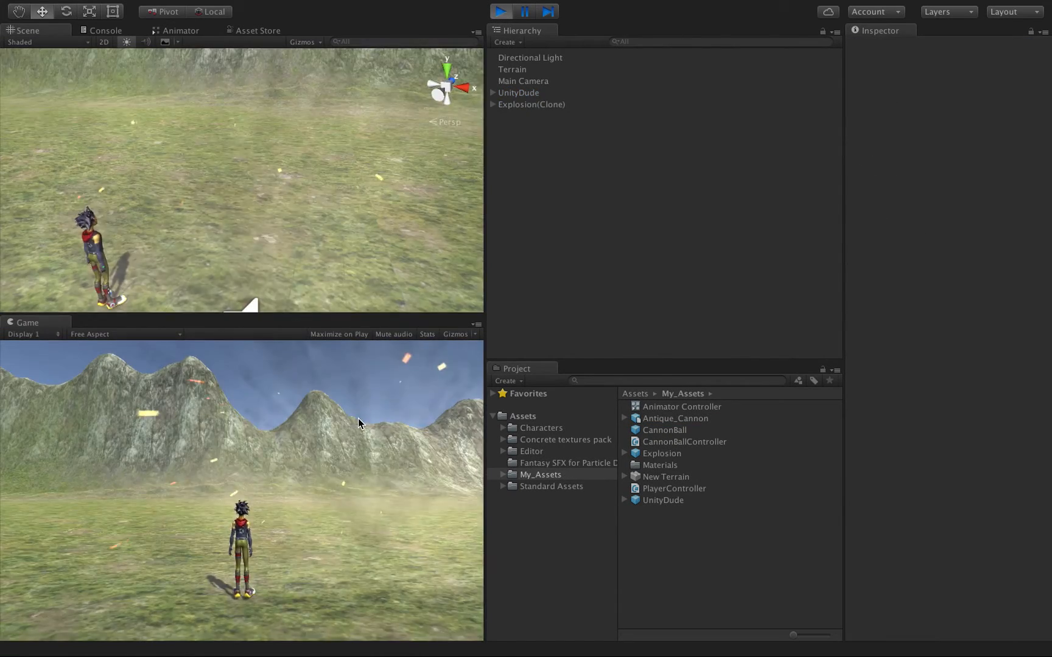
{"action": "left_click", "coordinate": [501, 12]}
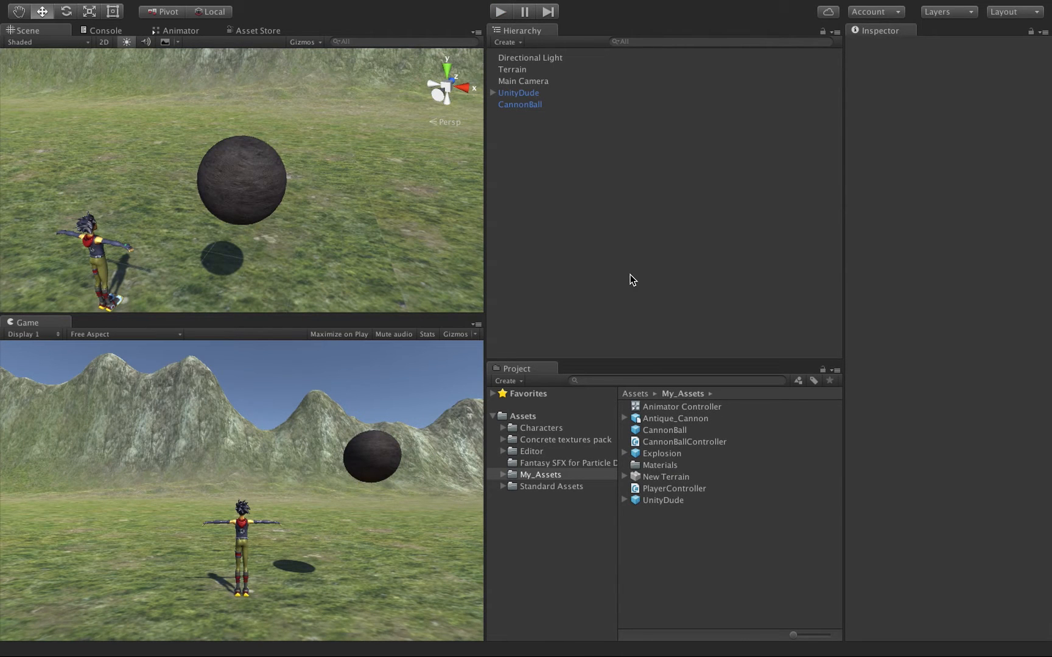
Delete the CannonBall instance from the scene
{"action": "left_click", "coordinate": [519, 107]}
{"action": "right_click", "coordinate": [512, 107]}
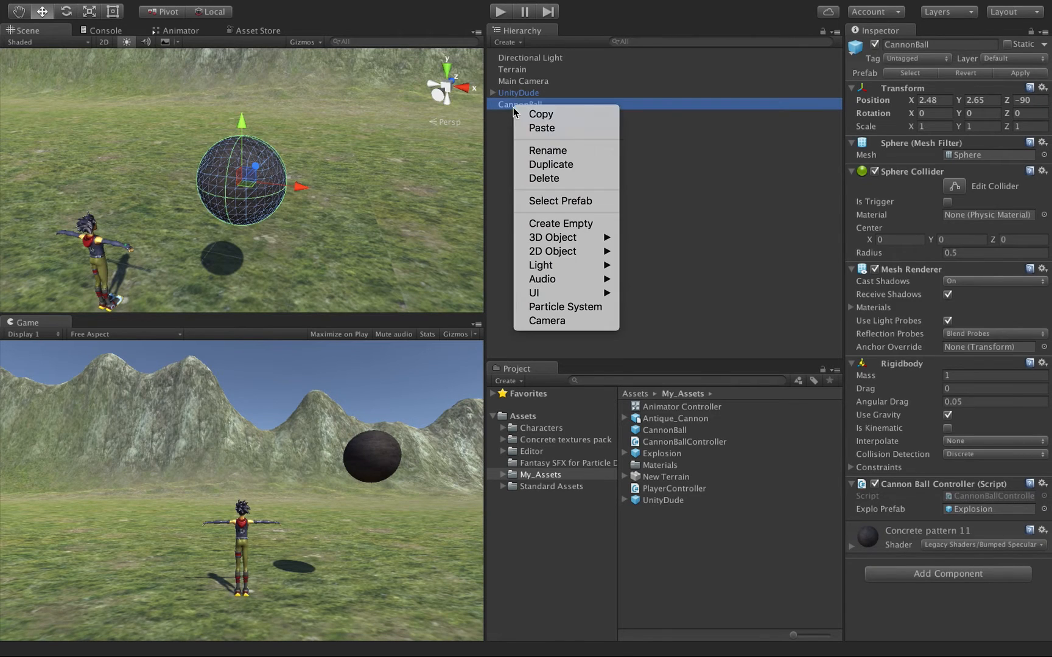
{"action": "left_click", "coordinate": [584, 178]}
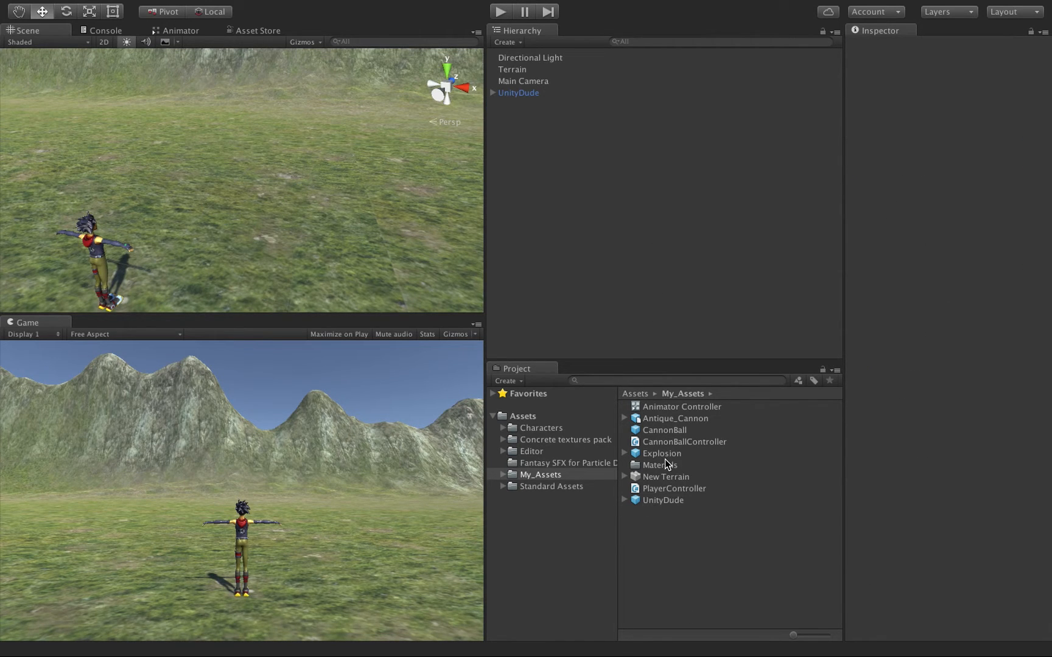
Deactivate the UnityDude character in the scene
{"action": "left_click", "coordinate": [664, 430]}
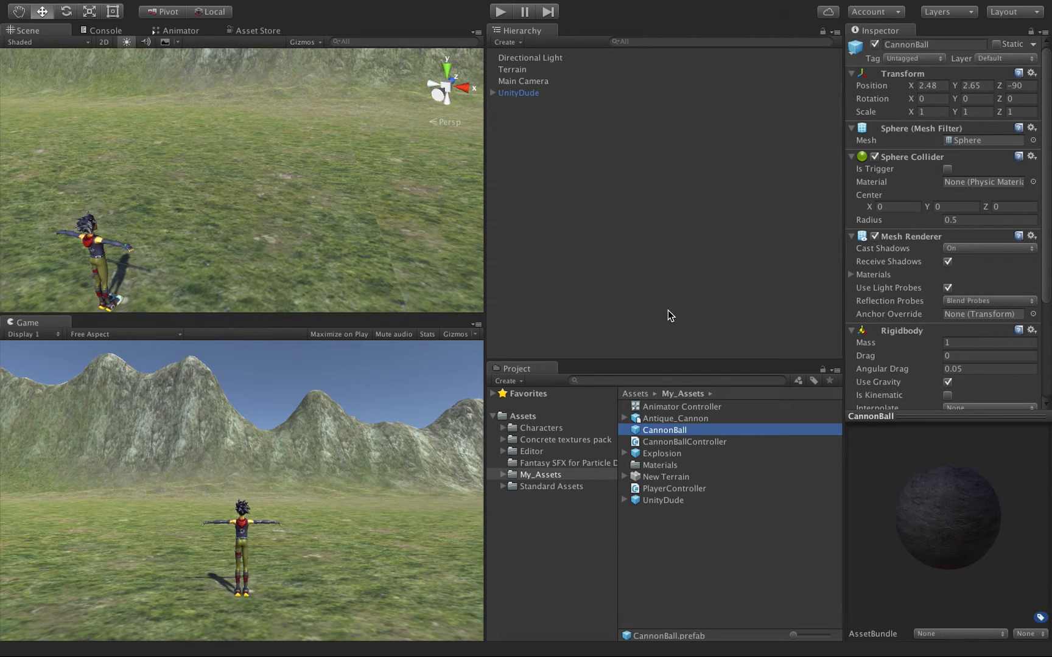
{"action": "left_click", "coordinate": [510, 97]}
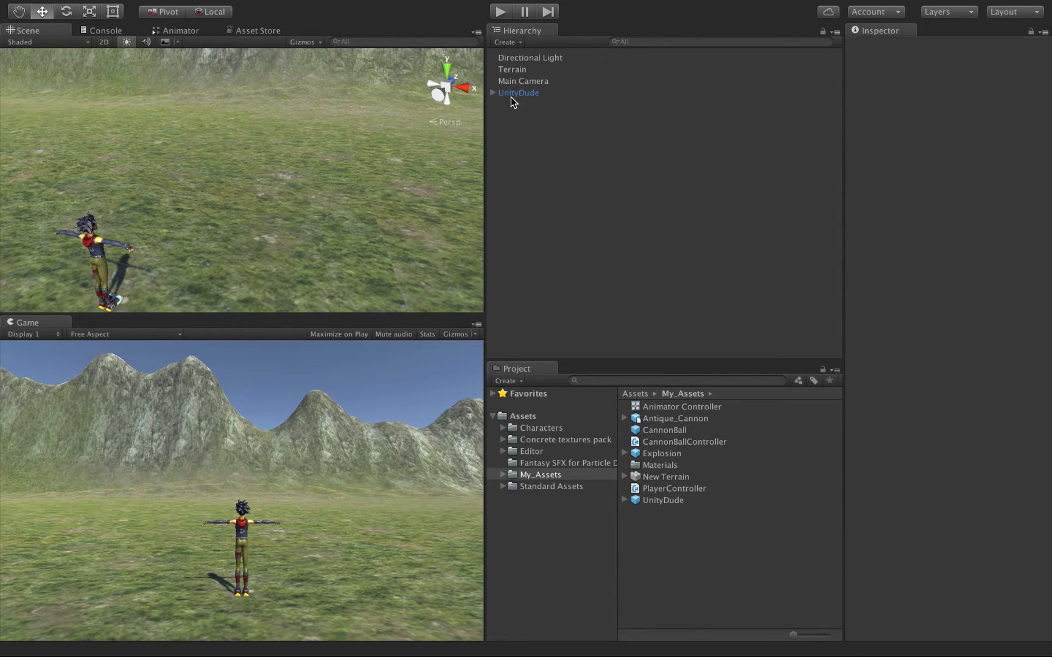
{"action": "left_click", "coordinate": [515, 91]}
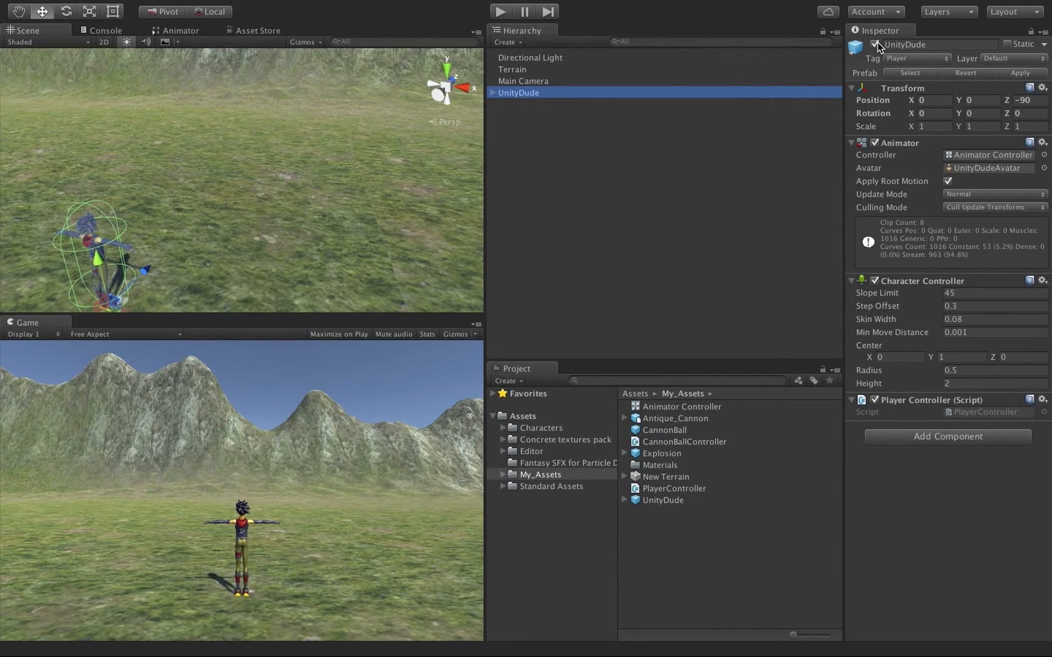
{"action": "left_click", "coordinate": [876, 45]}
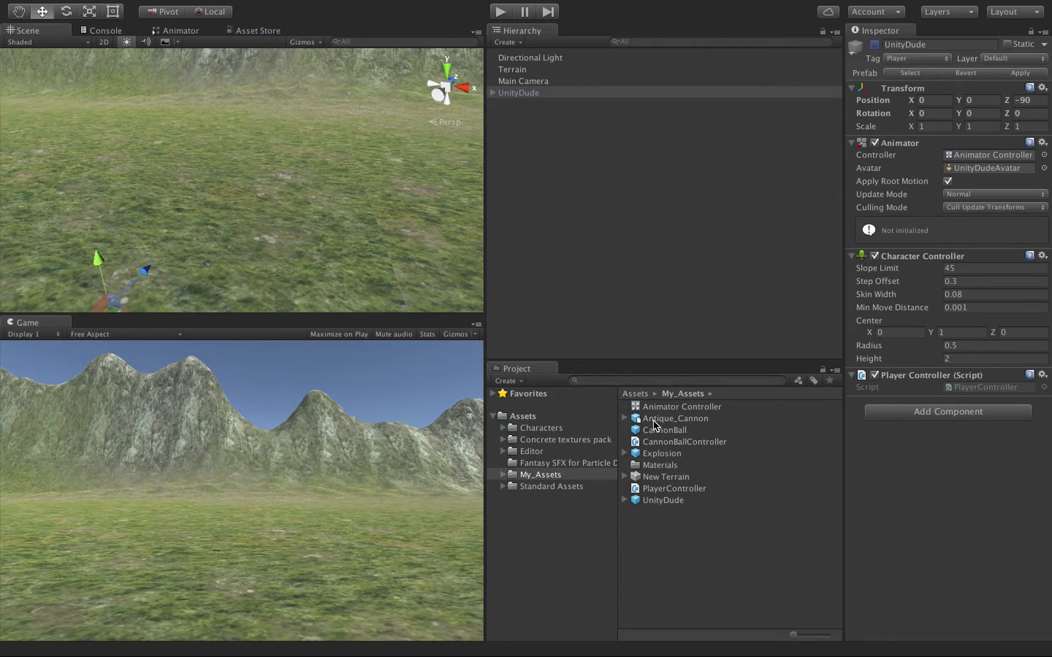
Switch to Safari to look over the free cannon models on TurboSquid, and return to Unity
{"action": "key", "text": "ctrl+Left"}
{"action": "key", "text": "ctrl+Left"}
{"action": "key", "text": "ctrl+Left"}
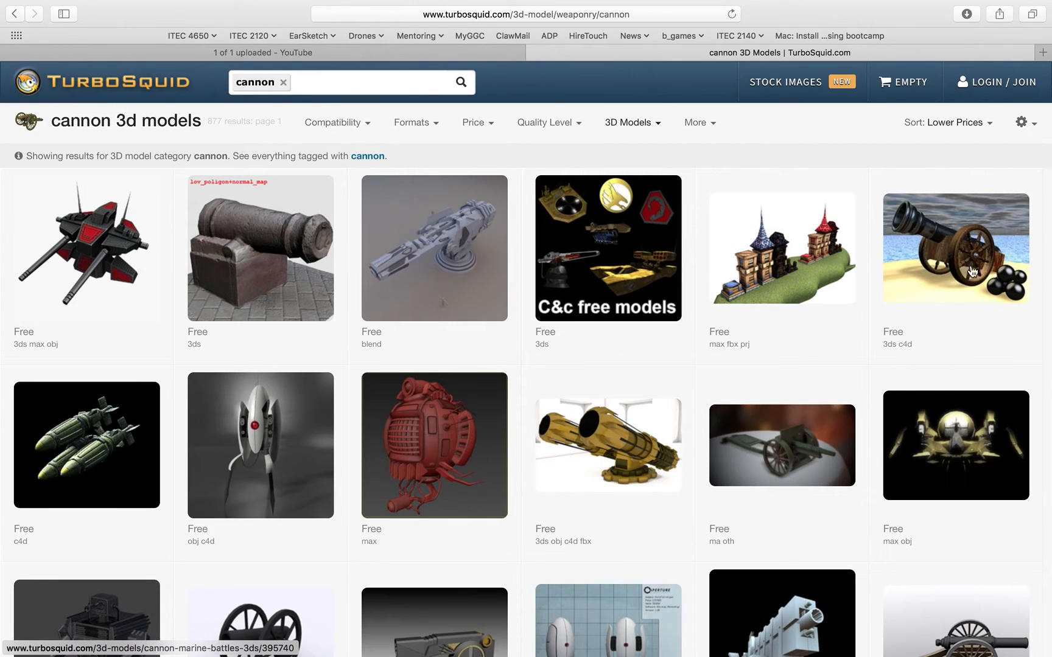
{"action": "mouse_move", "coordinate": [978, 237]}
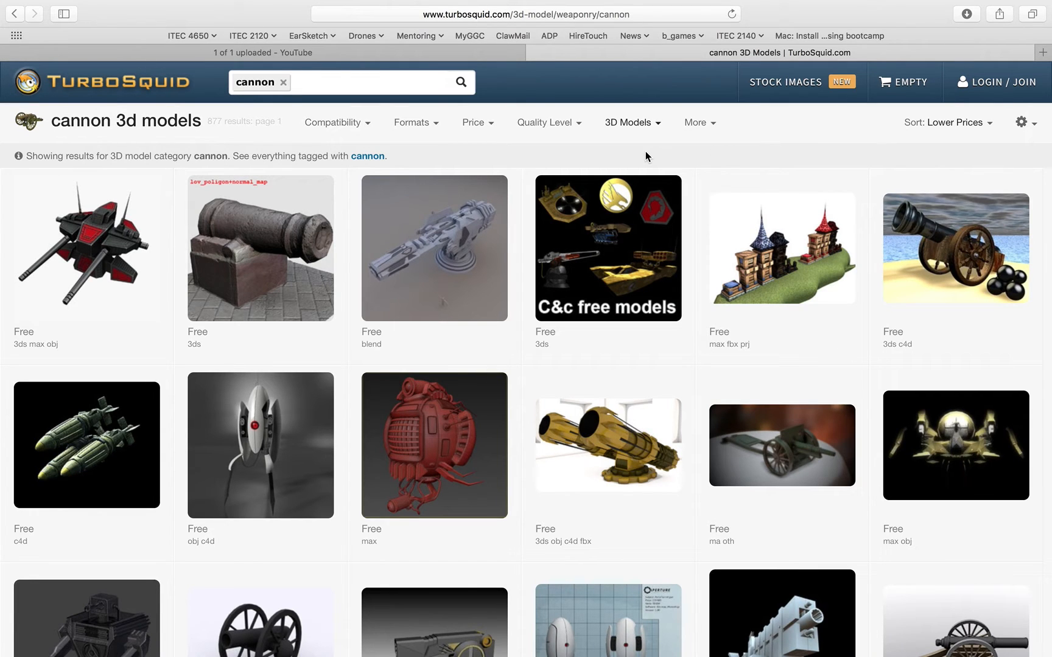
{"action": "key", "text": "ctrl+Right"}
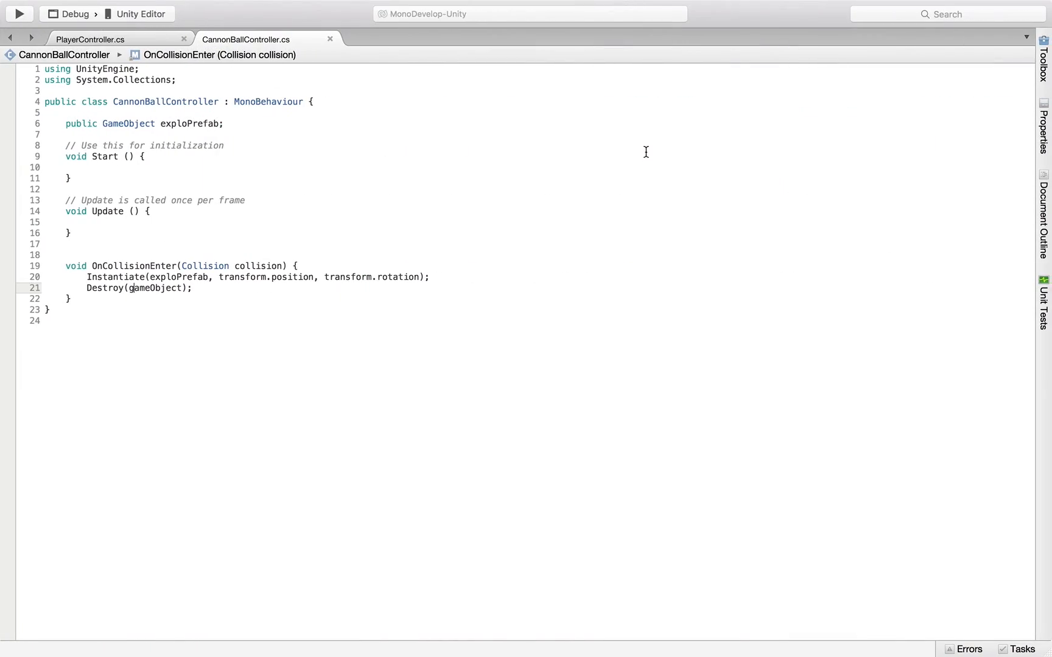
{"action": "key", "text": "ctrl+Right"}
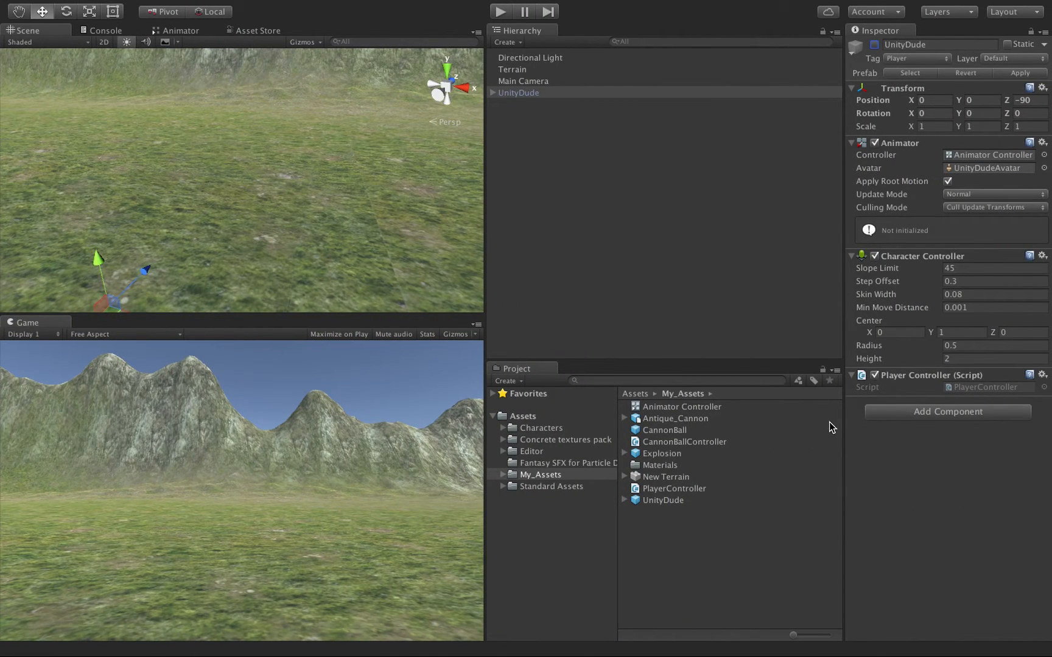
Show the Antique_Cannon asset's model import settings and add the cannon to the scene
{"action": "left_click", "coordinate": [688, 419]}
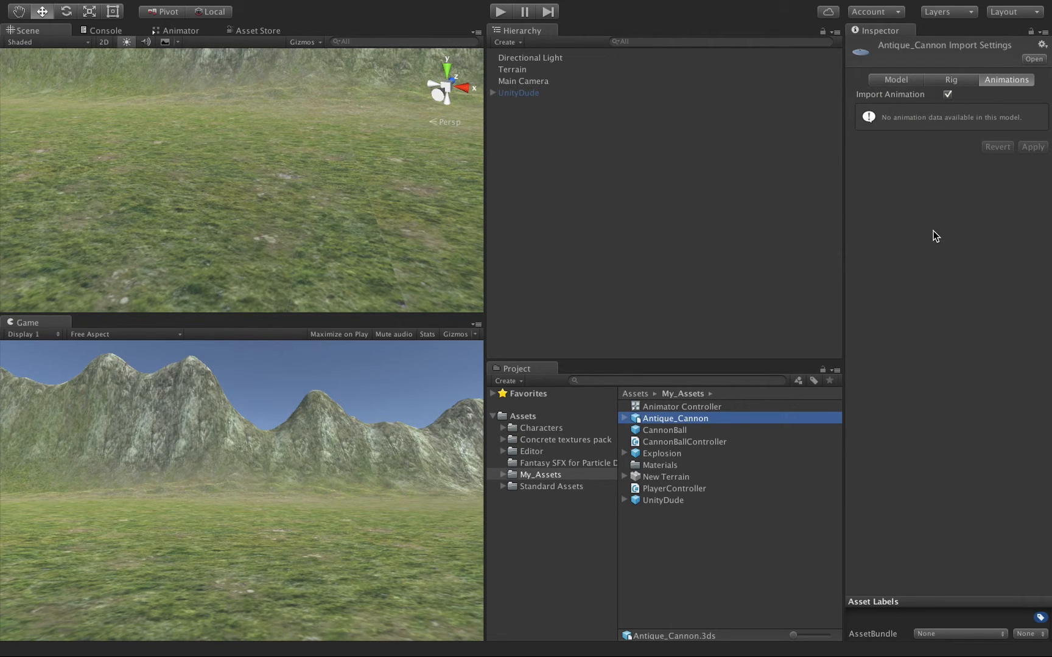
{"action": "left_click", "coordinate": [896, 80]}
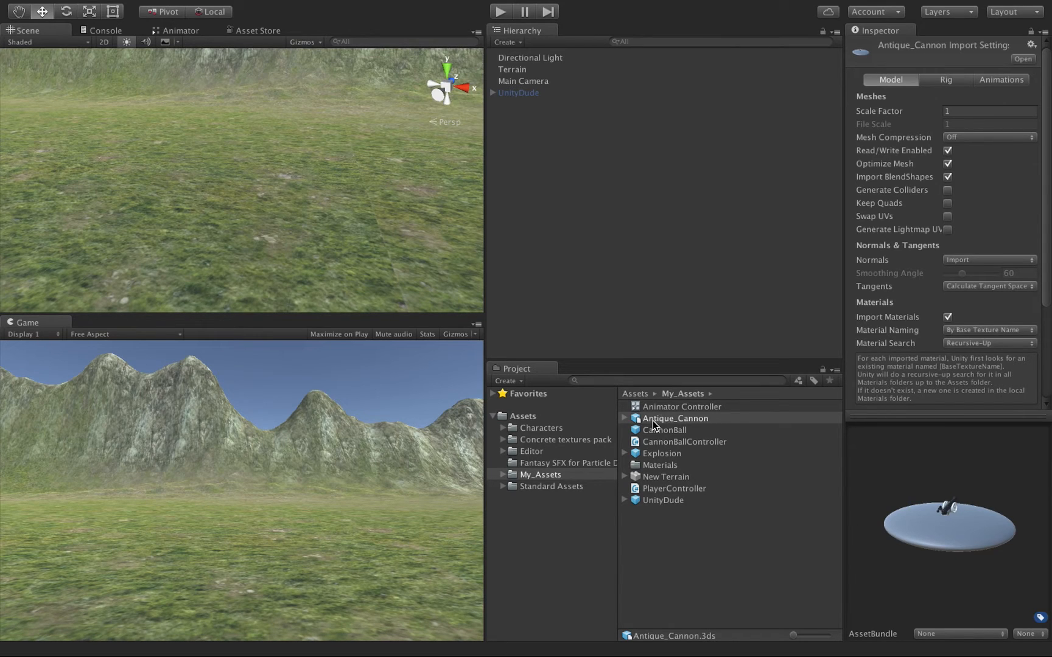
{"action": "left_click_drag", "start_coordinate": [652, 421], "coordinate": [521, 133]}
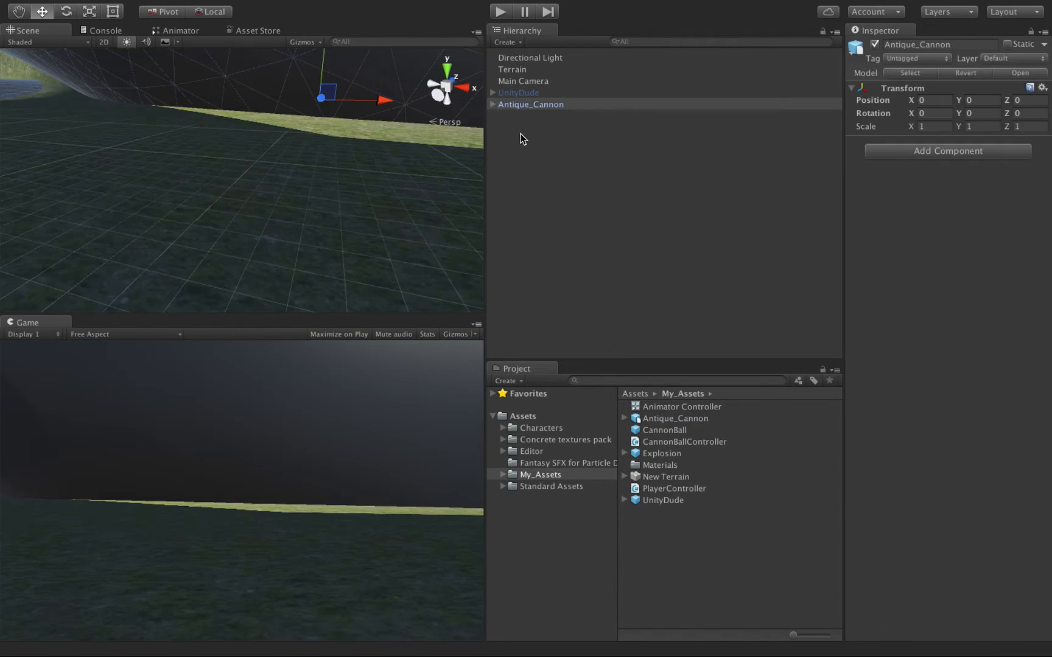
Examine the Antique_Cannon's size and parts against the terrain and Main Camera in the Scene view
{"action": "left_click", "coordinate": [525, 102]}
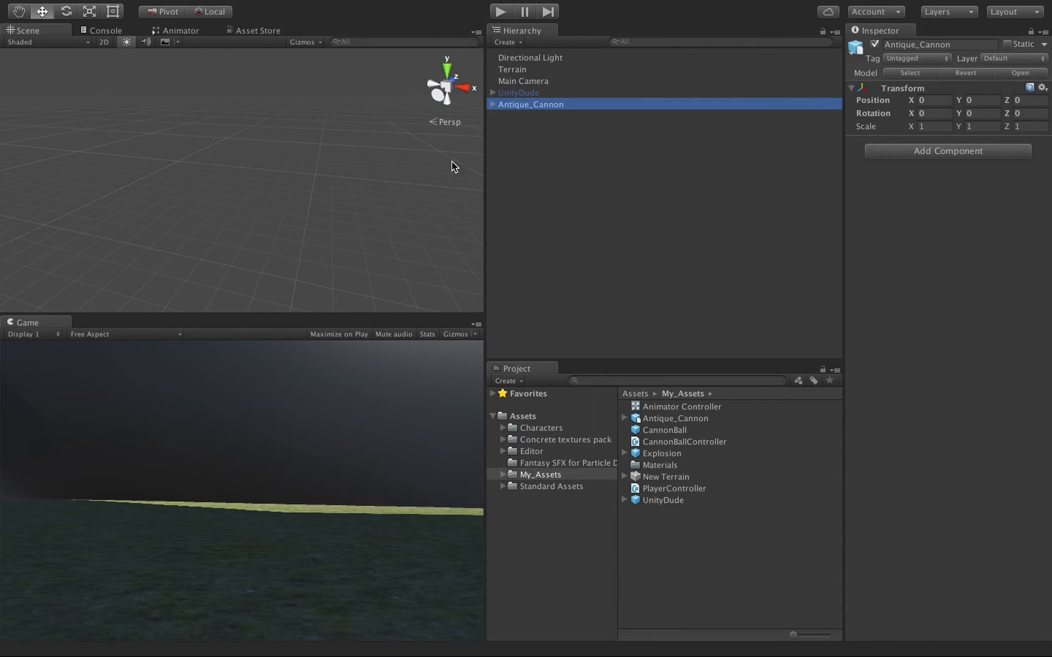
{"action": "double_click", "coordinate": [514, 81]}
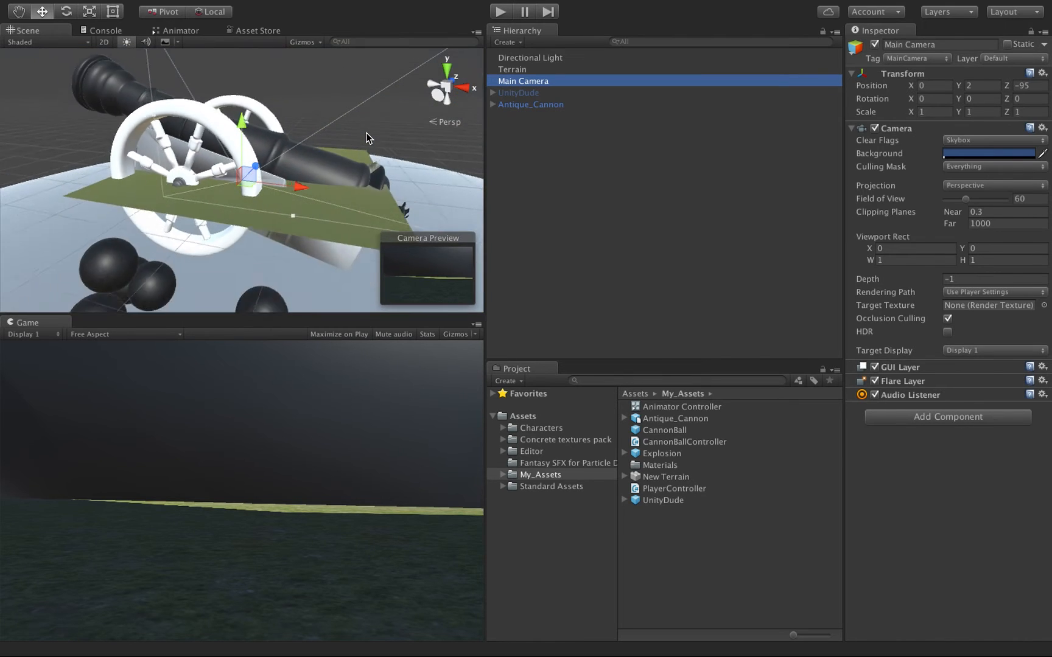
{"action": "scroll", "coordinate": [366, 132], "scroll_direction": "down", "scroll_amount": 6}
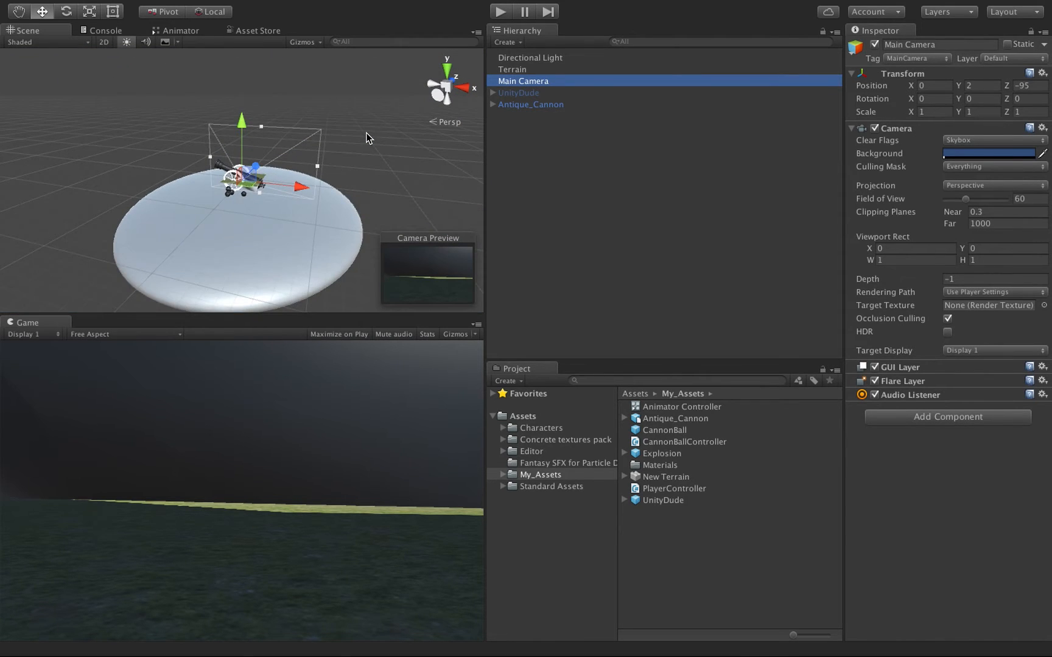
{"action": "scroll", "coordinate": [366, 132], "scroll_direction": "down", "scroll_amount": 4}
{"action": "scroll", "coordinate": [366, 133], "scroll_direction": "up", "scroll_amount": 7}
{"action": "scroll", "coordinate": [366, 138], "scroll_direction": "up", "scroll_amount": 2}
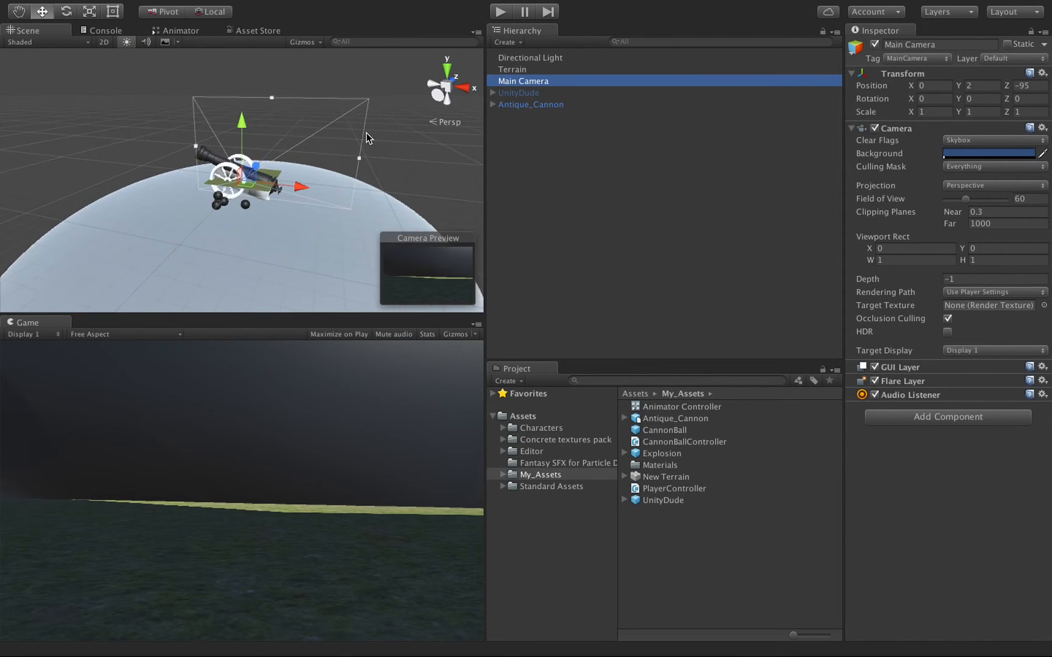
{"action": "scroll", "coordinate": [366, 132], "scroll_direction": "down", "scroll_amount": 3}
{"action": "scroll", "coordinate": [366, 132], "scroll_direction": "down", "scroll_amount": 4}
{"action": "scroll", "coordinate": [366, 132], "scroll_direction": "up", "scroll_amount": 4}
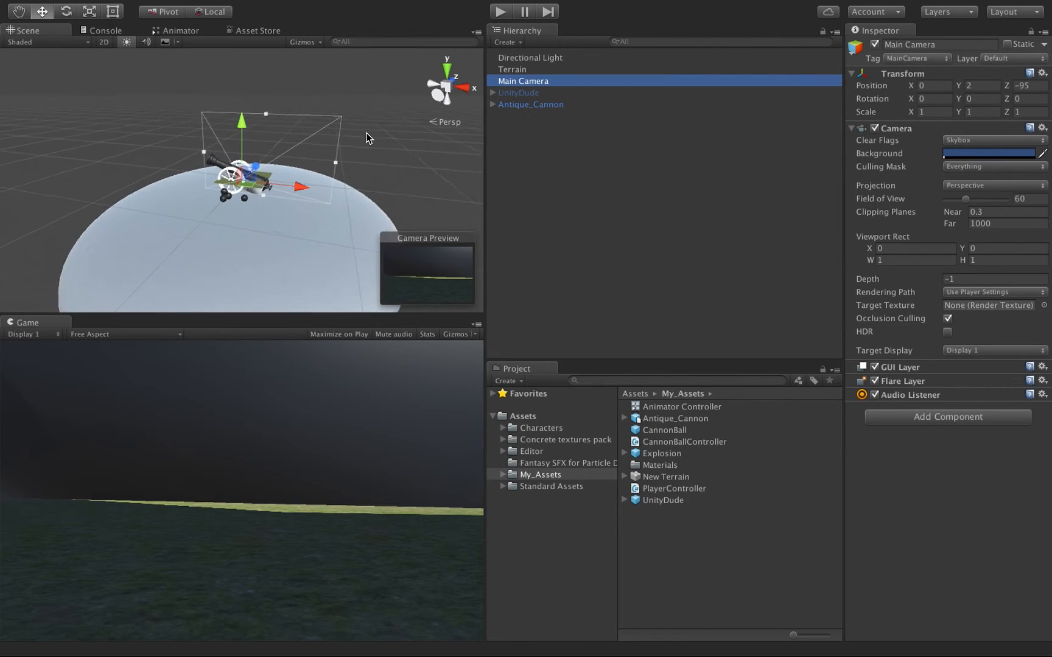
{"action": "scroll", "coordinate": [366, 132], "scroll_direction": "up", "scroll_amount": 8}
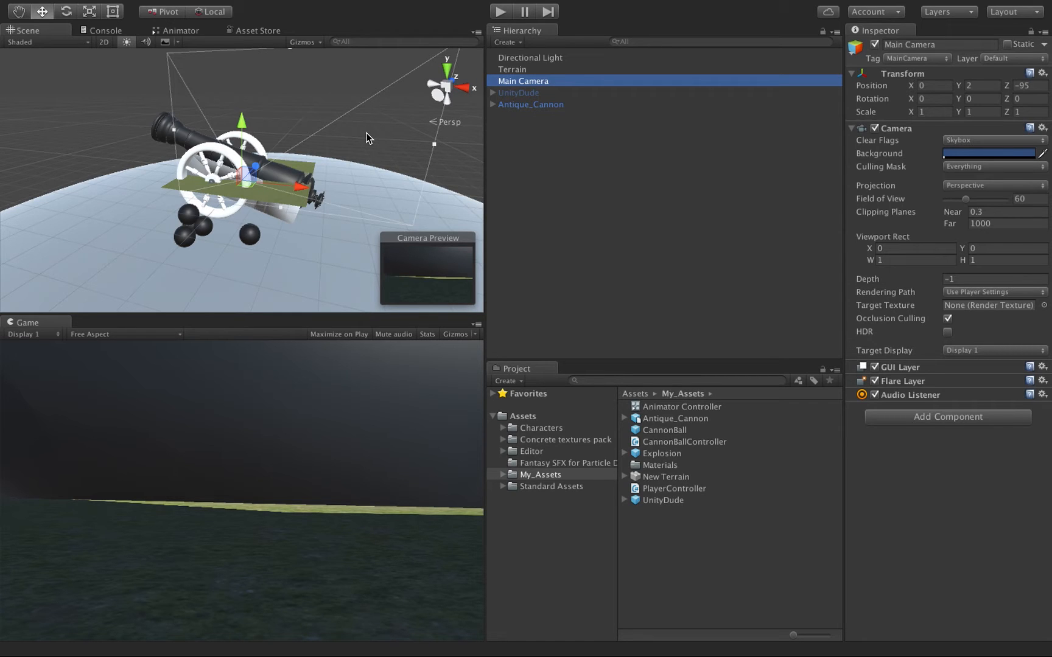
{"action": "scroll", "coordinate": [366, 132], "scroll_direction": "down", "scroll_amount": 6}
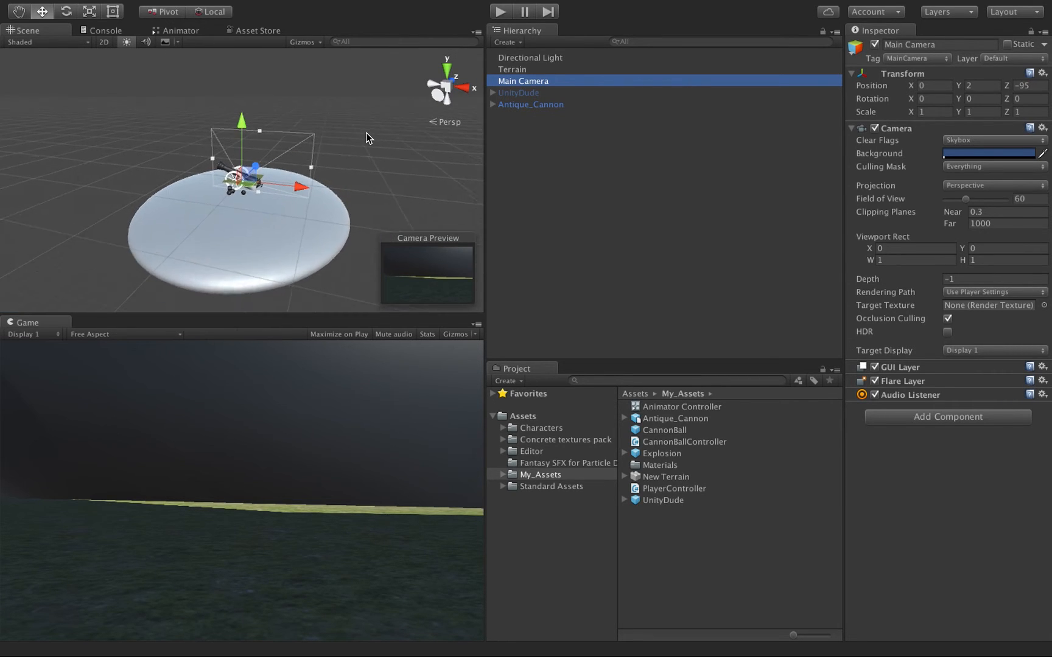
{"action": "scroll", "coordinate": [366, 133], "scroll_direction": "up", "scroll_amount": 3}
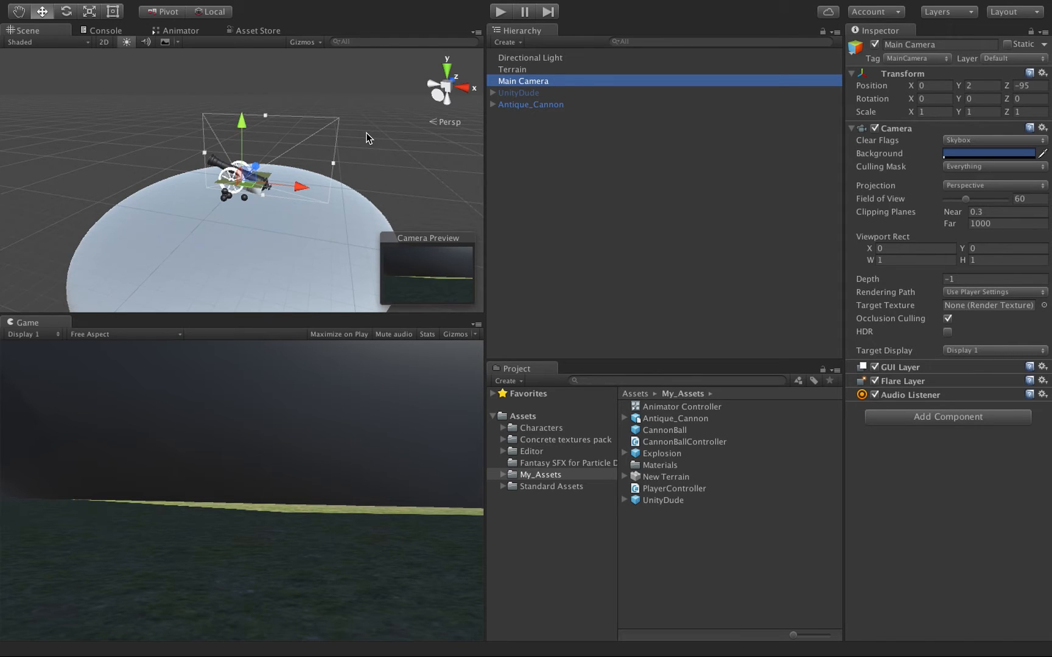
{"action": "scroll", "coordinate": [366, 132], "scroll_direction": "down", "scroll_amount": 2}
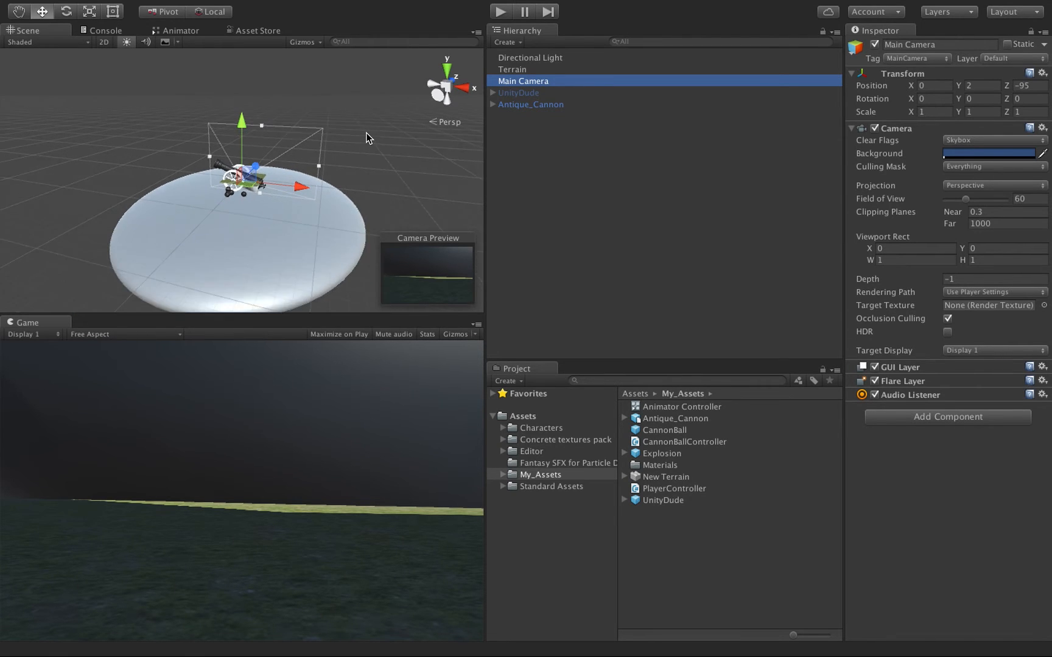
{"action": "scroll", "coordinate": [366, 132], "scroll_direction": "up", "scroll_amount": 6}
{"action": "scroll", "coordinate": [366, 132], "scroll_direction": "down", "scroll_amount": 5}
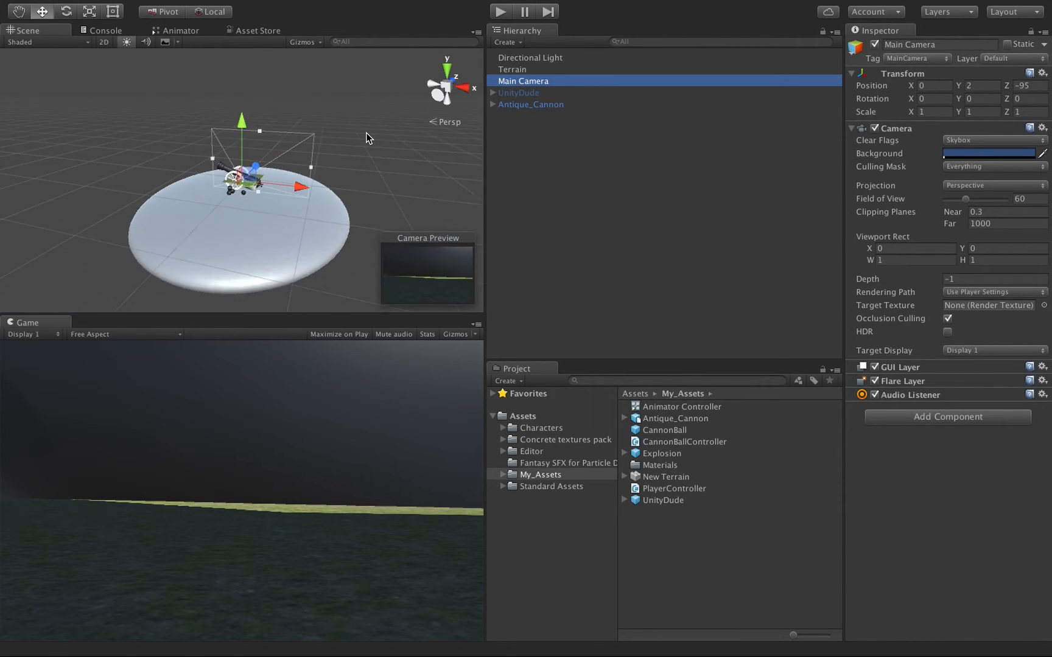
{"action": "scroll", "coordinate": [366, 132], "scroll_direction": "up", "scroll_amount": 3}
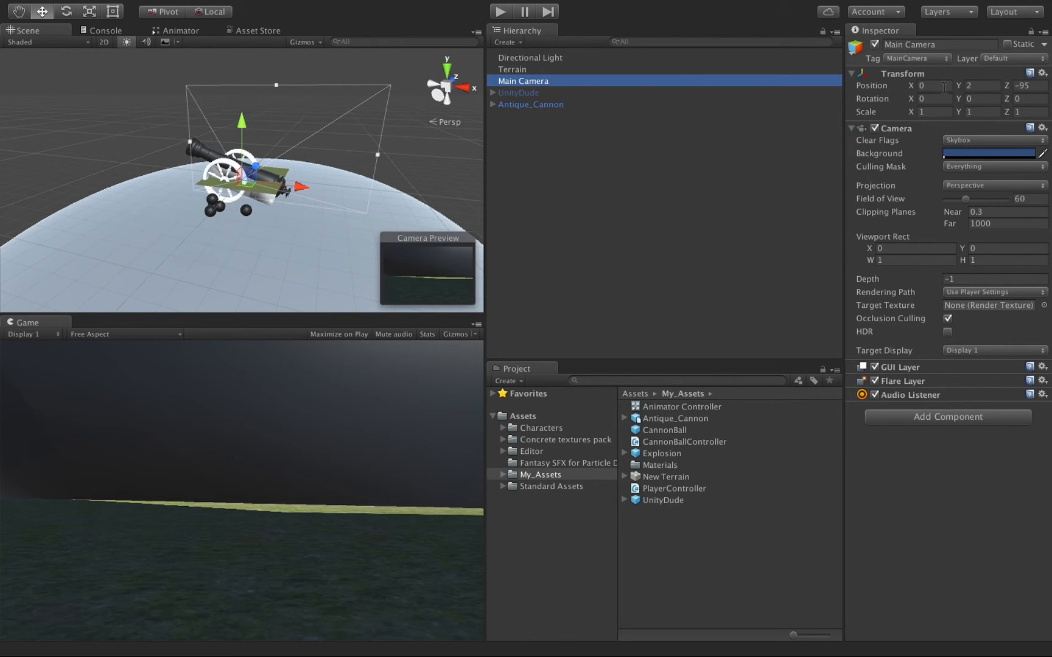
Set the Antique_Cannon model's import scale factor to 0.01 and apply the import settings
{"action": "left_click", "coordinate": [668, 420]}
{"action": "left_click", "coordinate": [968, 112]}
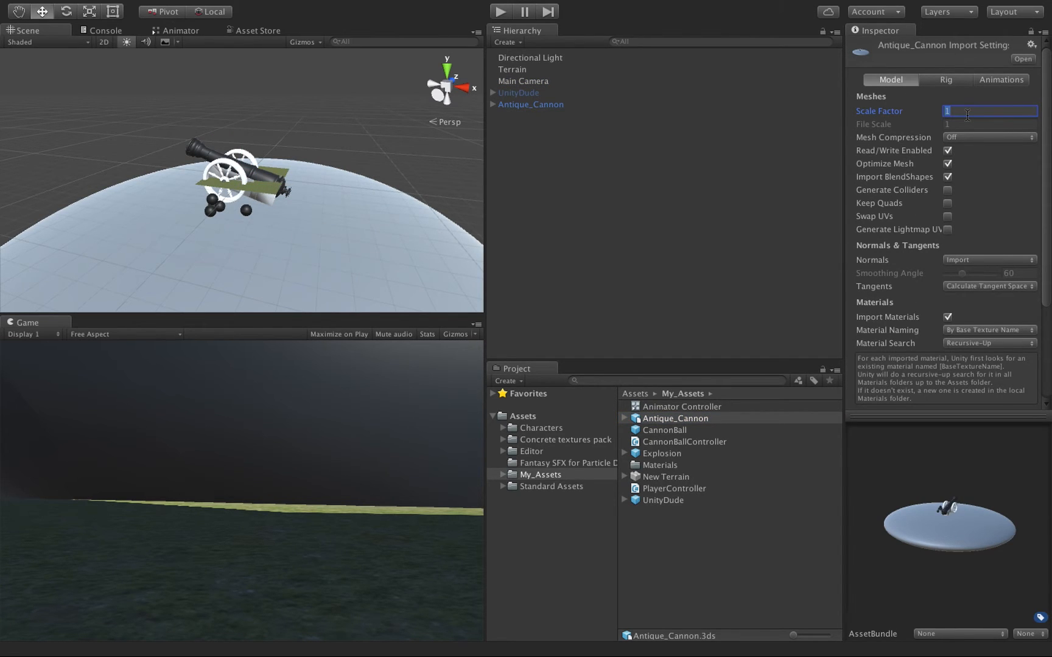
{"action": "type", "text": "0.01"}
{"action": "scroll", "coordinate": [963, 243], "scroll_direction": "down", "scroll_amount": 5}
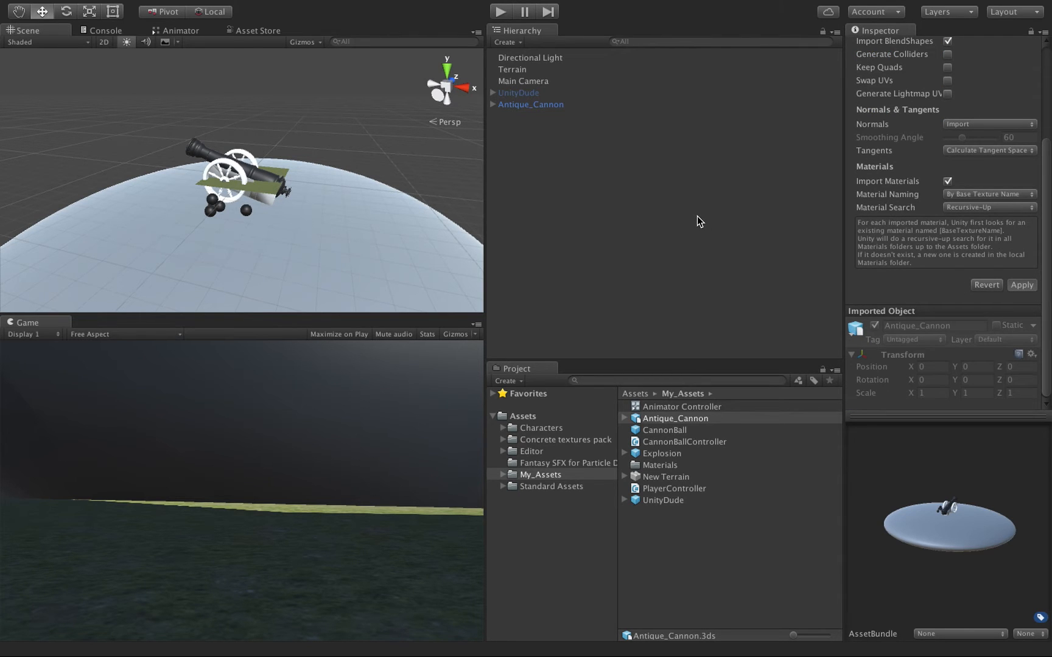
{"action": "key", "text": "ctrl+Left"}
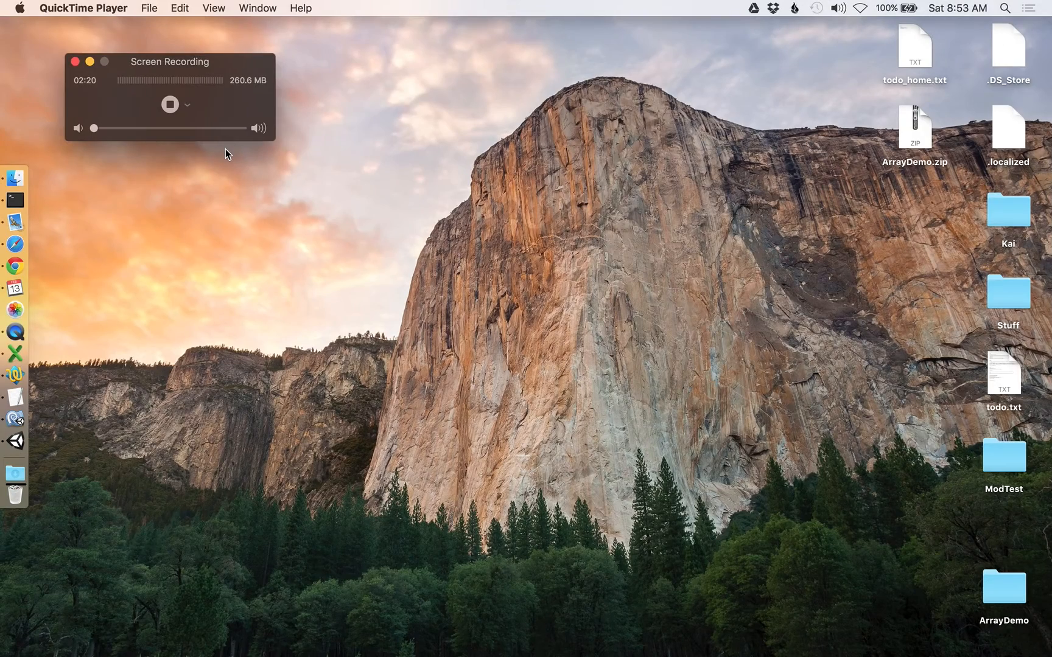
{"action": "key", "text": "ctrl+Right"}
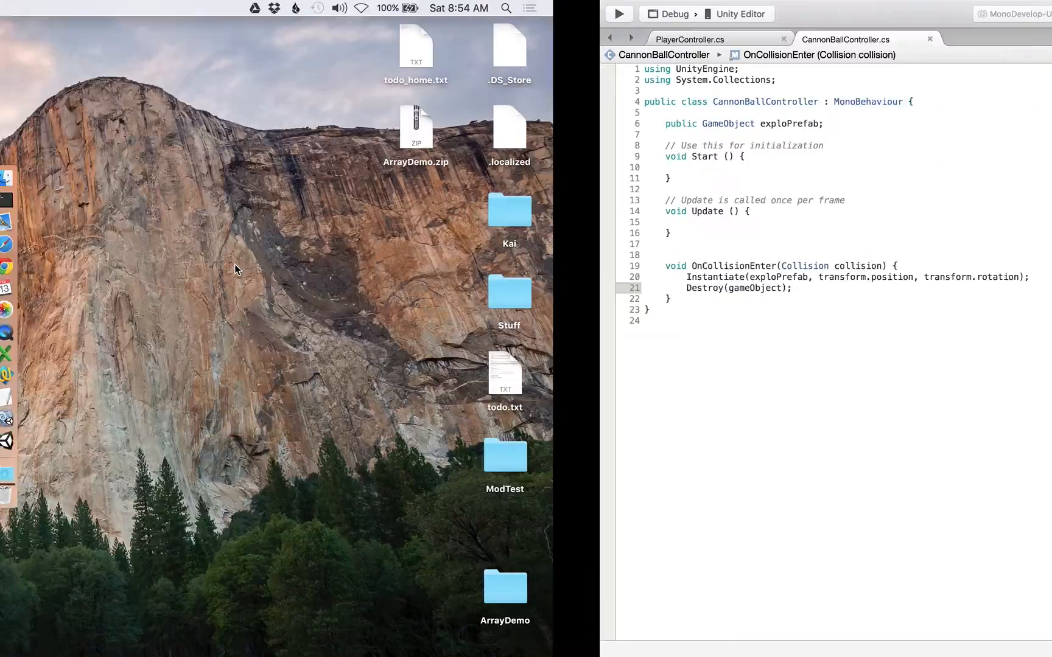
{"action": "key", "text": "ctrl+Right"}
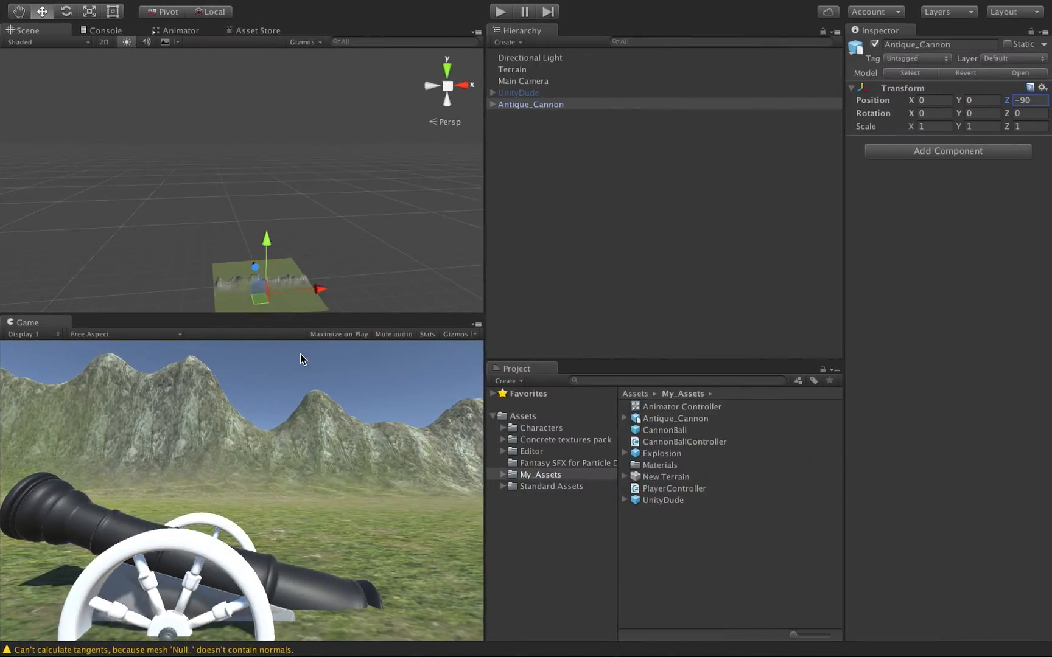
Focus the Scene view on the Main Camera to check the rescaled cannon, and select the Antique_Cannon object
{"action": "left_click", "coordinate": [525, 93]}
{"action": "left_click", "coordinate": [518, 105]}
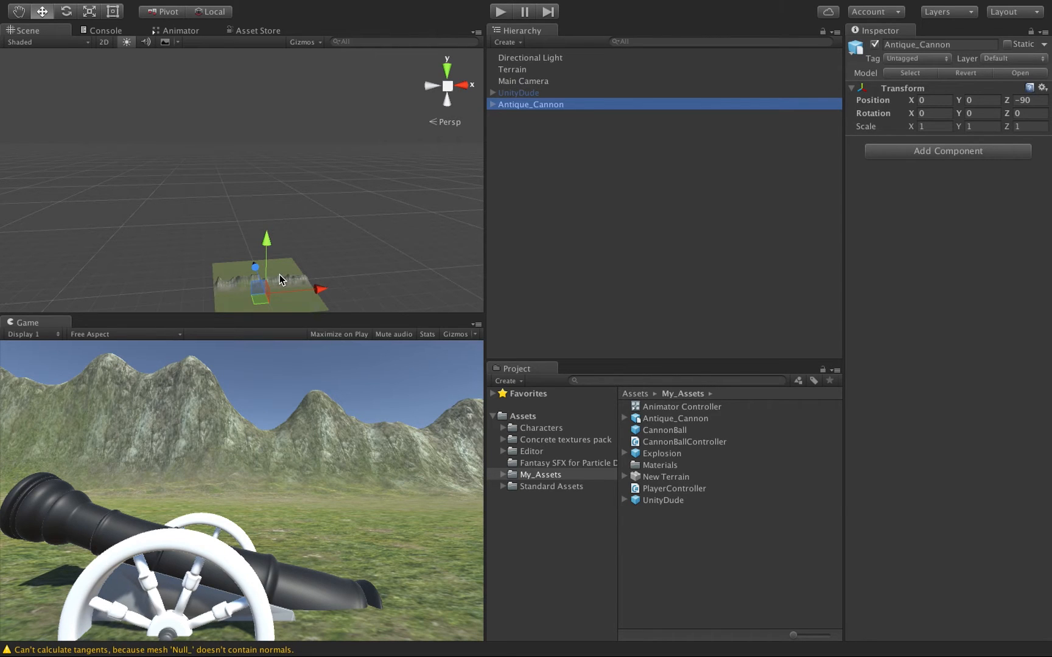
{"action": "double_click", "coordinate": [511, 81]}
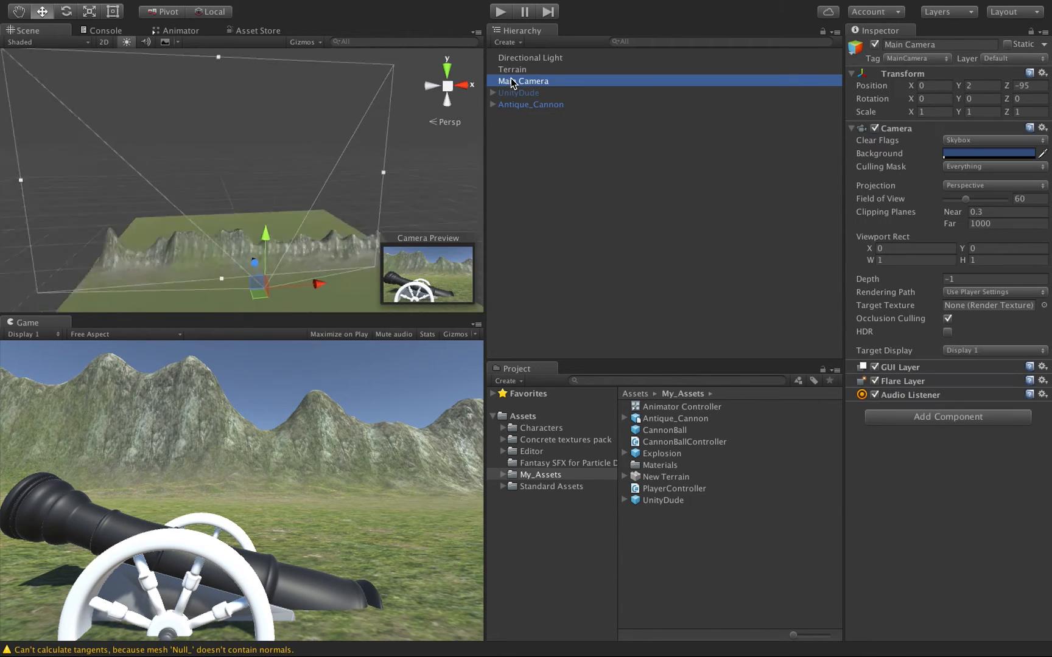
{"action": "scroll", "coordinate": [291, 178], "scroll_direction": "down", "scroll_amount": 2}
{"action": "scroll", "coordinate": [291, 179], "scroll_direction": "down", "scroll_amount": 2}
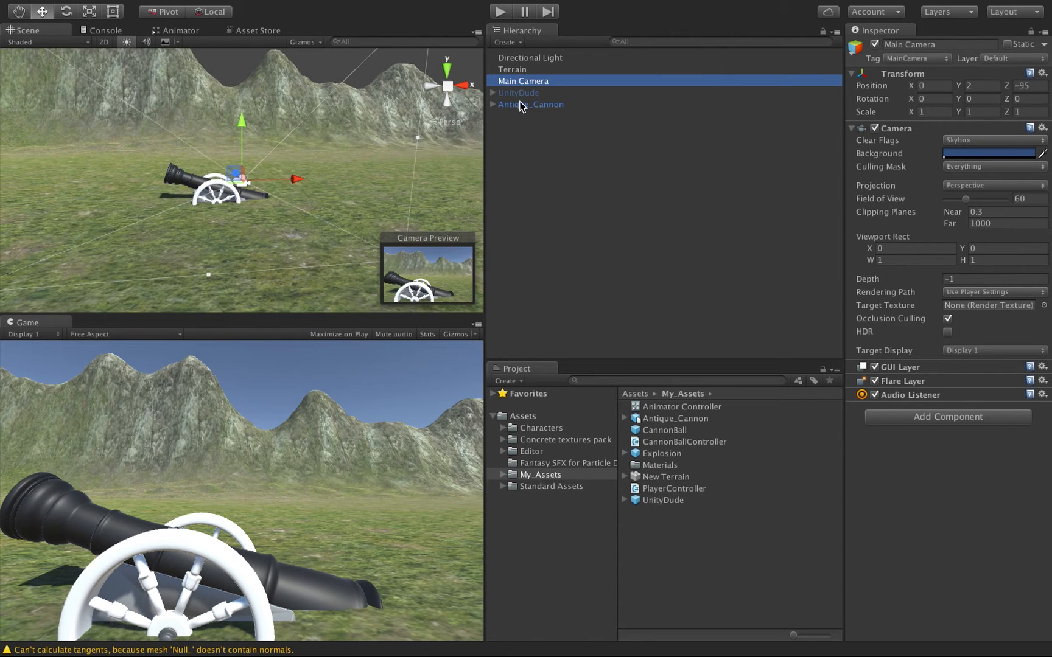
{"action": "left_click", "coordinate": [535, 104]}
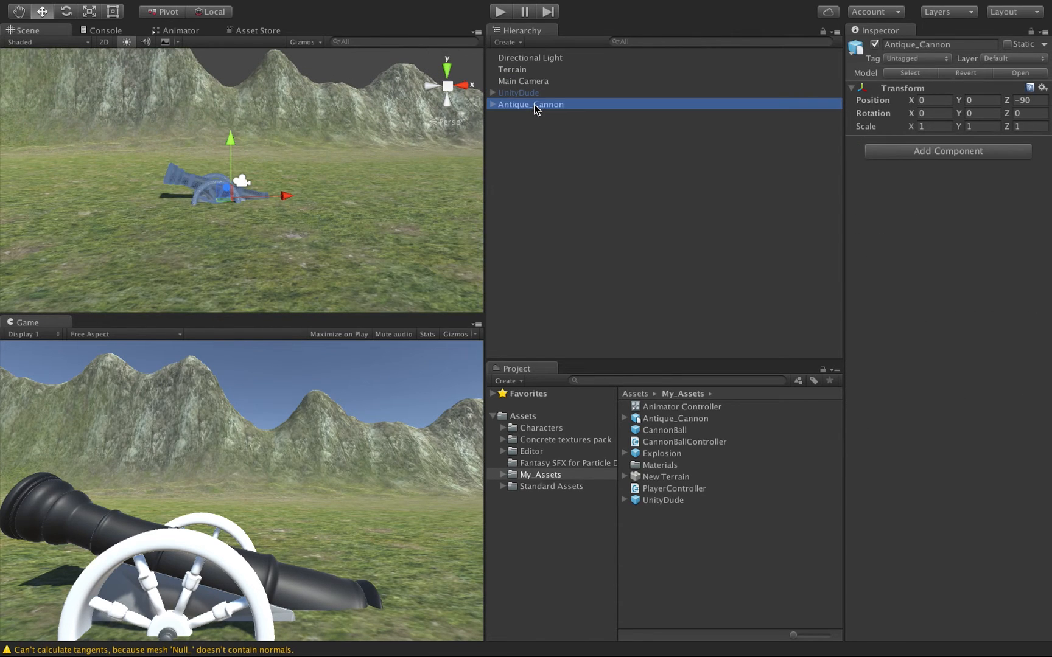
Set the Antique_Cannon's Y position to 5 to raise it above the terrain
{"action": "left_click", "coordinate": [979, 100]}
{"action": "type", "text": "5"}
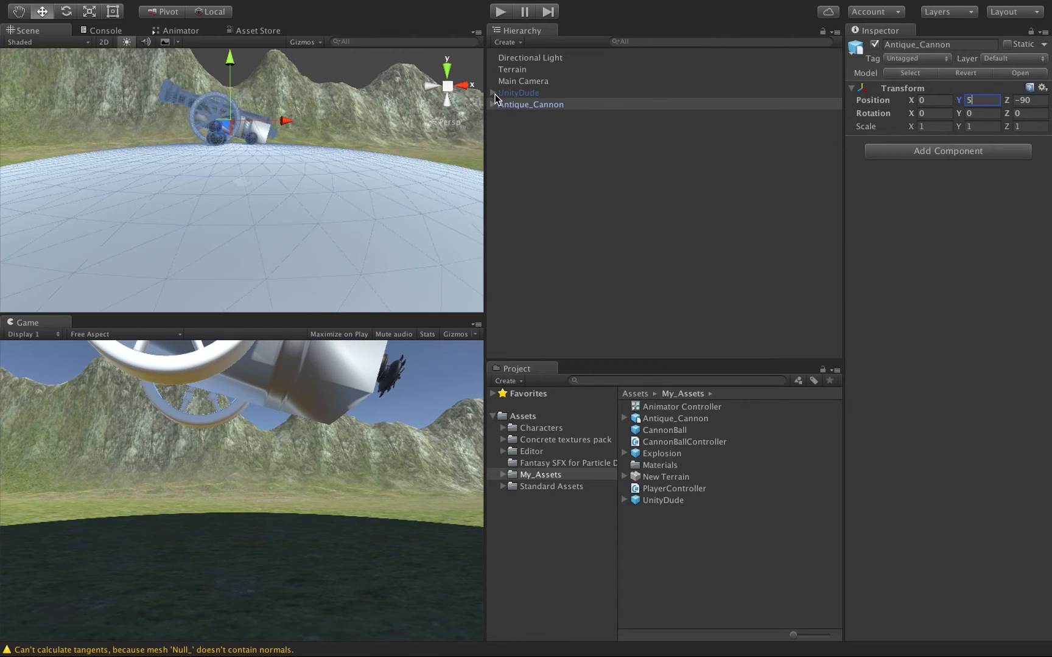
{"action": "scroll", "coordinate": [261, 131], "scroll_direction": "down", "scroll_amount": 5}
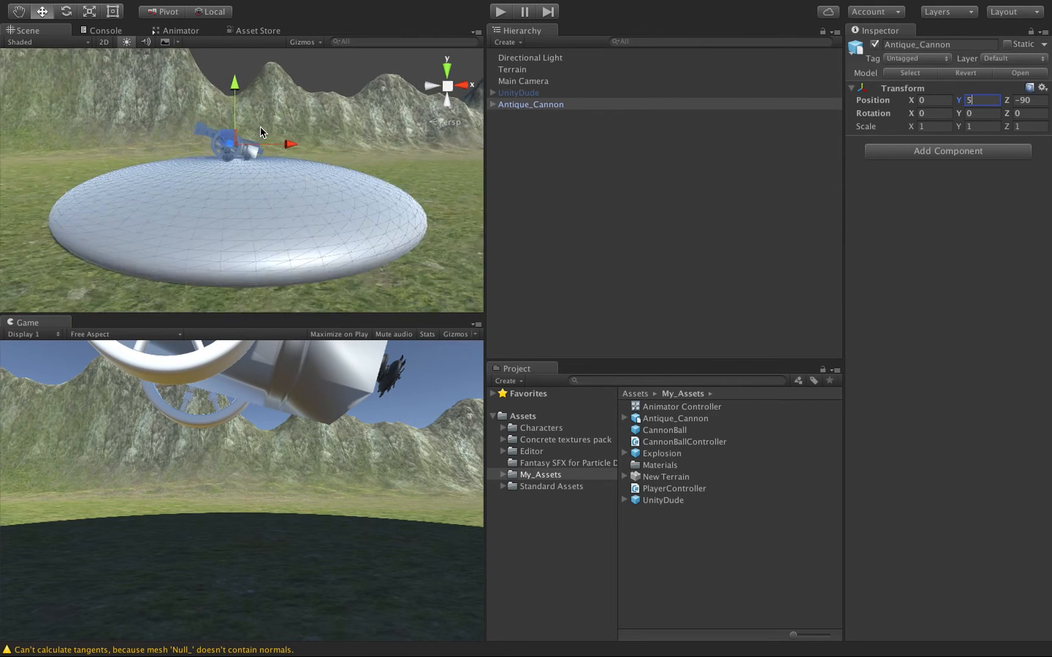
Delete the Light and Light1 child objects from the Antique_Cannon, accepting the prefab instance break
{"action": "left_click", "coordinate": [493, 105]}
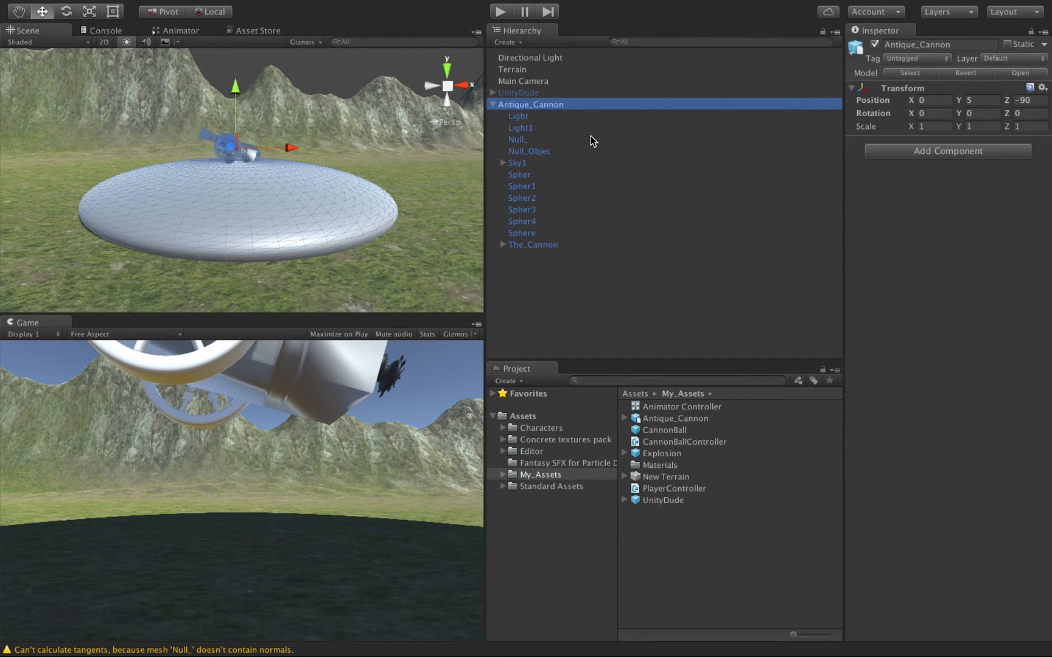
{"action": "left_click", "coordinate": [517, 116]}
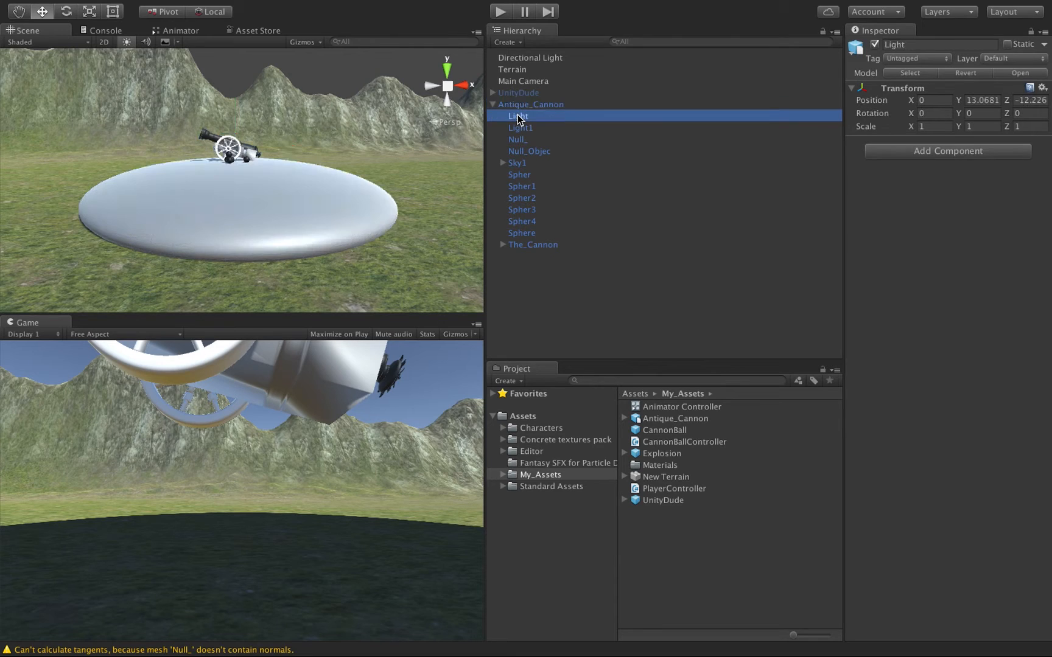
{"action": "right_click", "coordinate": [517, 117]}
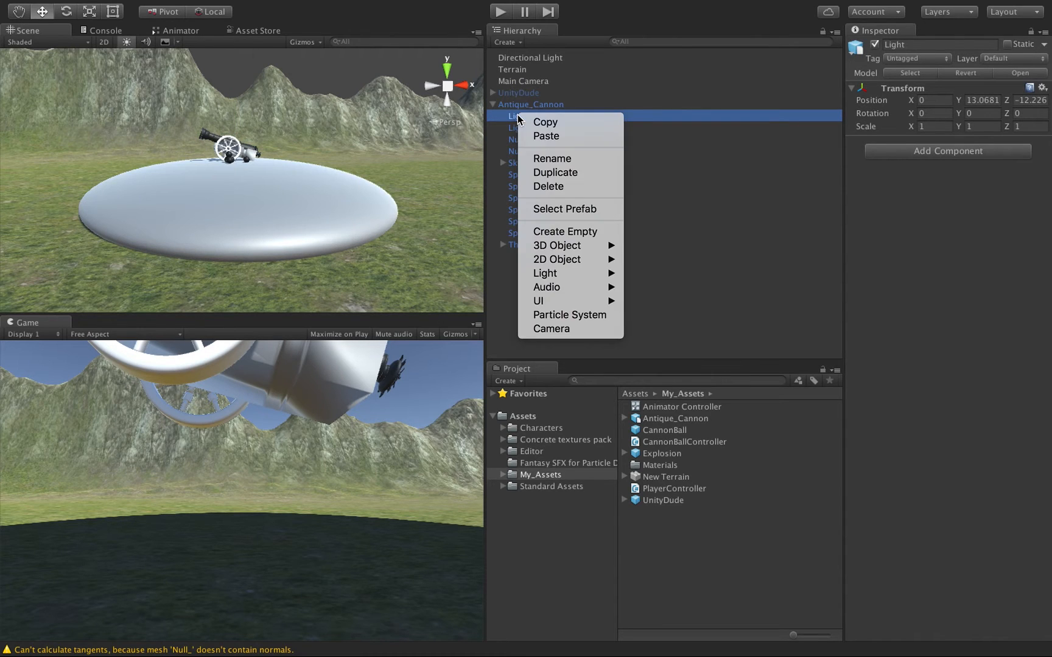
{"action": "left_click", "coordinate": [540, 137]}
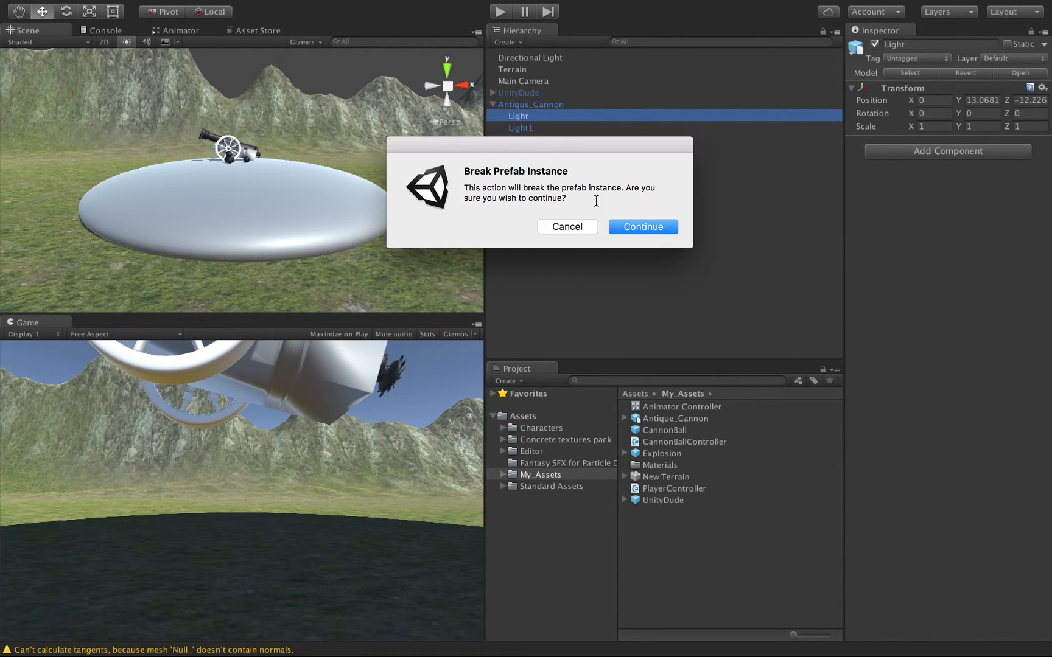
{"action": "left_click", "coordinate": [638, 228]}
{"action": "left_click", "coordinate": [520, 116]}
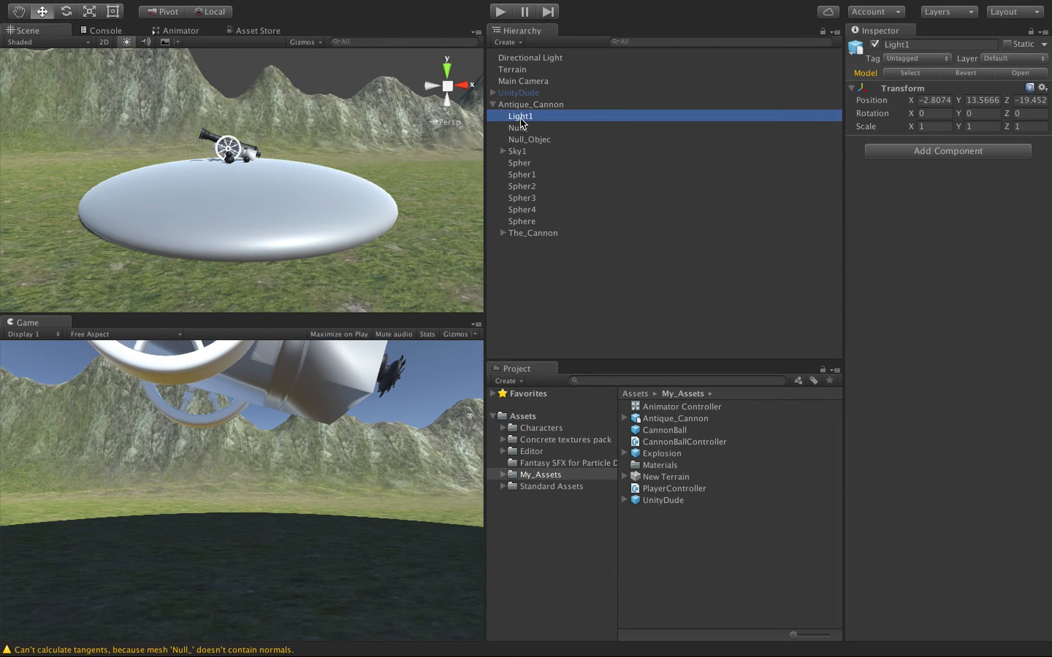
{"action": "right_click", "coordinate": [520, 117]}
{"action": "left_click", "coordinate": [548, 191]}
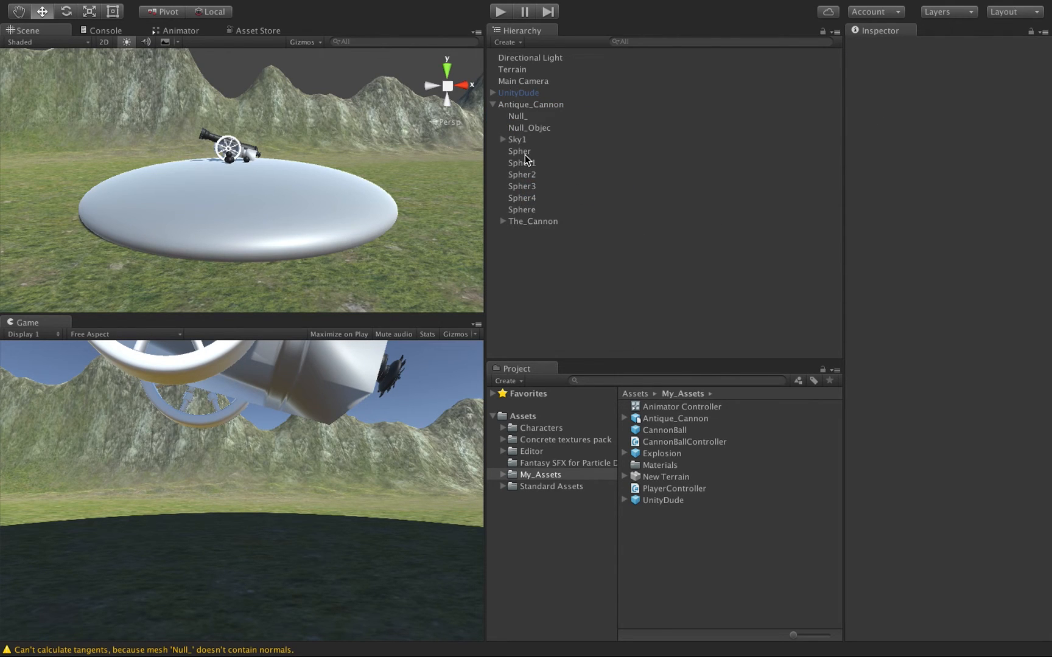
Delete the Null_, Null_Objec and Sky1 child objects from the Antique_Cannon
{"action": "left_click", "coordinate": [513, 117]}
{"action": "right_click", "coordinate": [513, 119]}
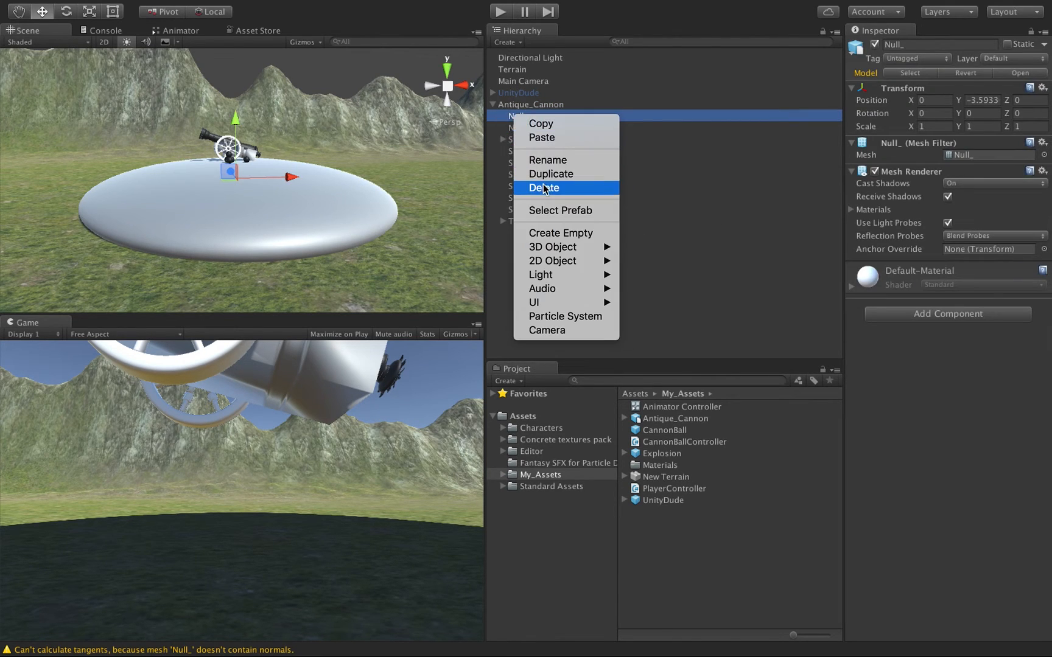
{"action": "left_click", "coordinate": [544, 188]}
{"action": "left_click", "coordinate": [523, 119]}
{"action": "right_click", "coordinate": [522, 118]}
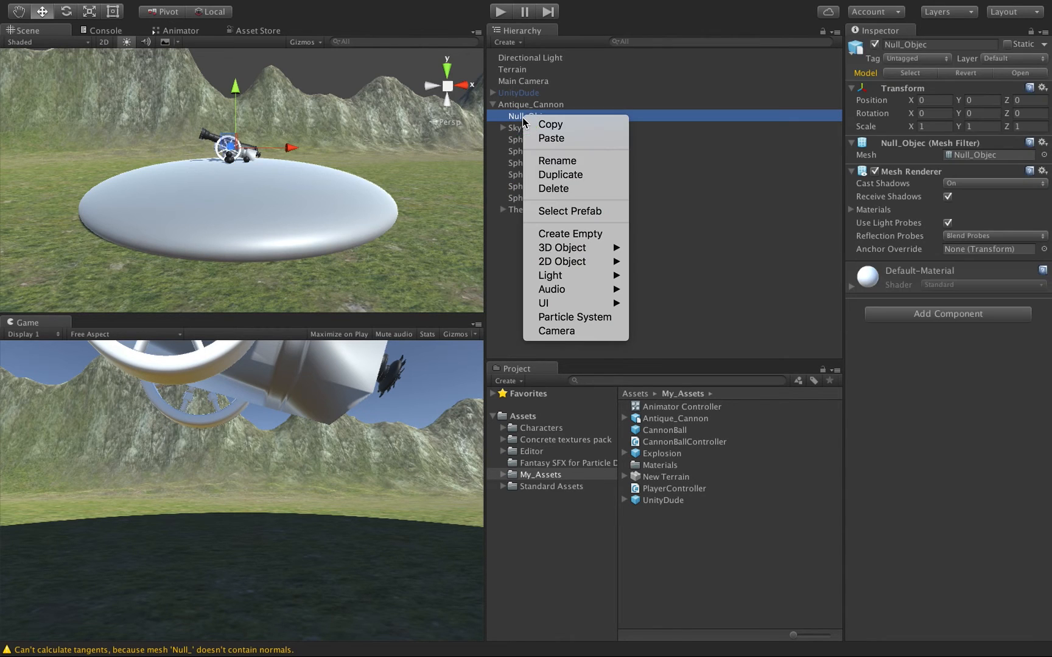
{"action": "left_click", "coordinate": [571, 190]}
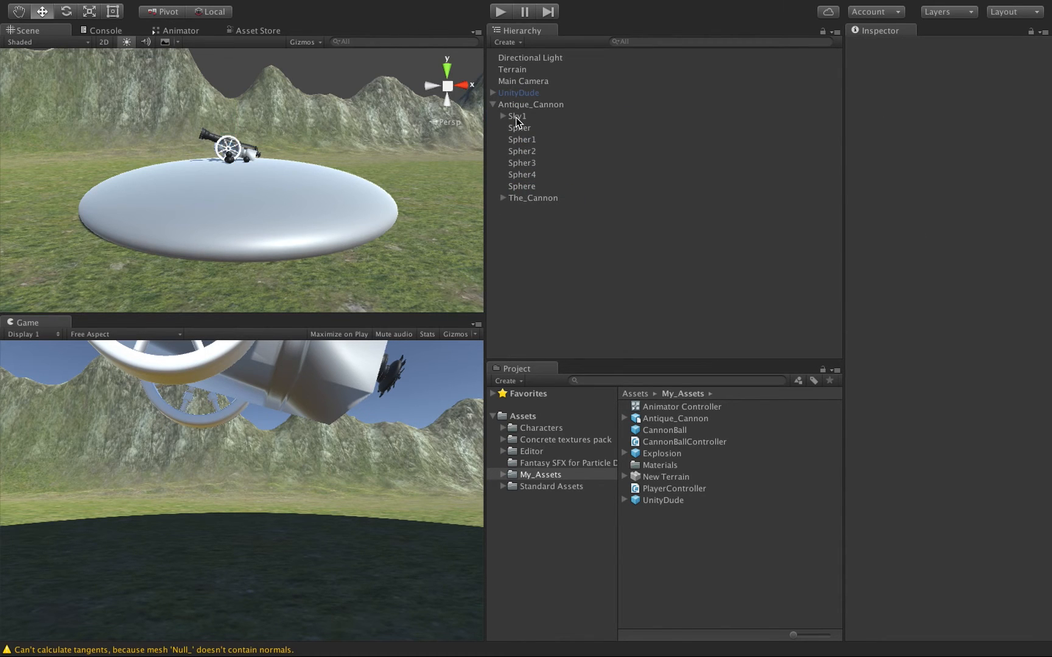
{"action": "left_click", "coordinate": [515, 116]}
{"action": "right_click", "coordinate": [515, 116]}
{"action": "left_click", "coordinate": [554, 192]}
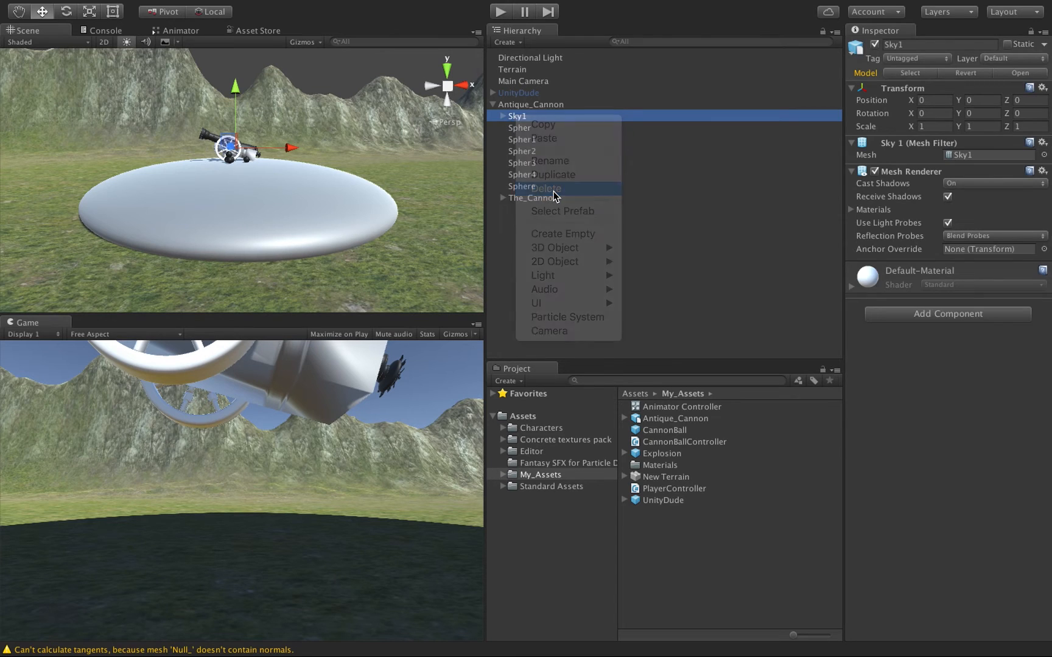
Delete the Spher, Spher1 and Spher2 child objects from the Antique_Cannon
{"action": "left_click", "coordinate": [521, 118]}
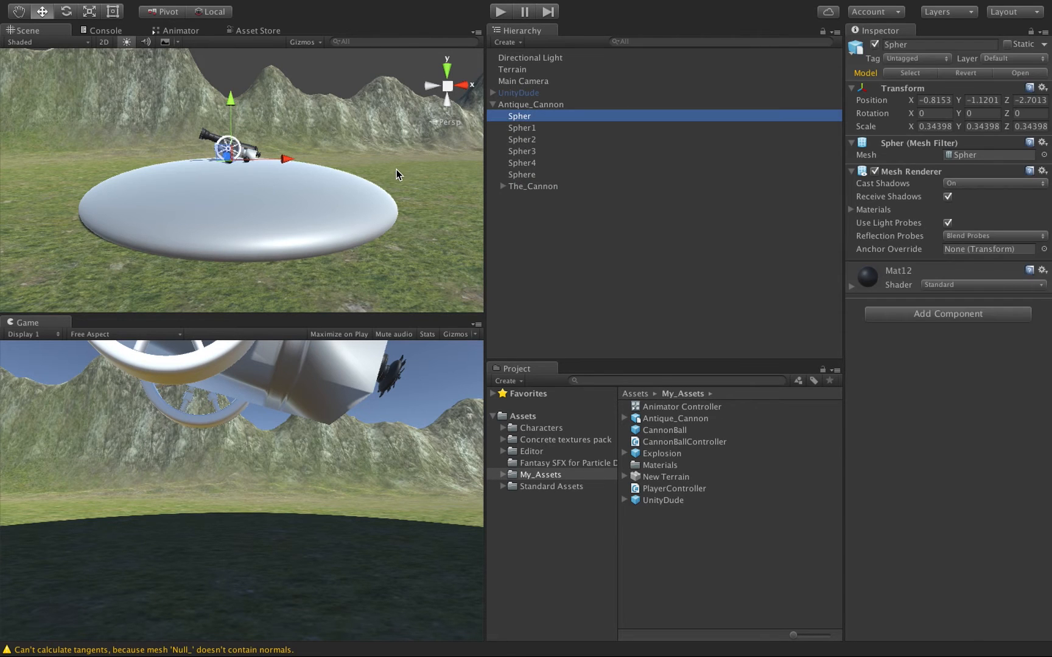
{"action": "scroll", "coordinate": [396, 175], "scroll_direction": "up", "scroll_amount": 6}
{"action": "scroll", "coordinate": [396, 169], "scroll_direction": "down", "scroll_amount": 5}
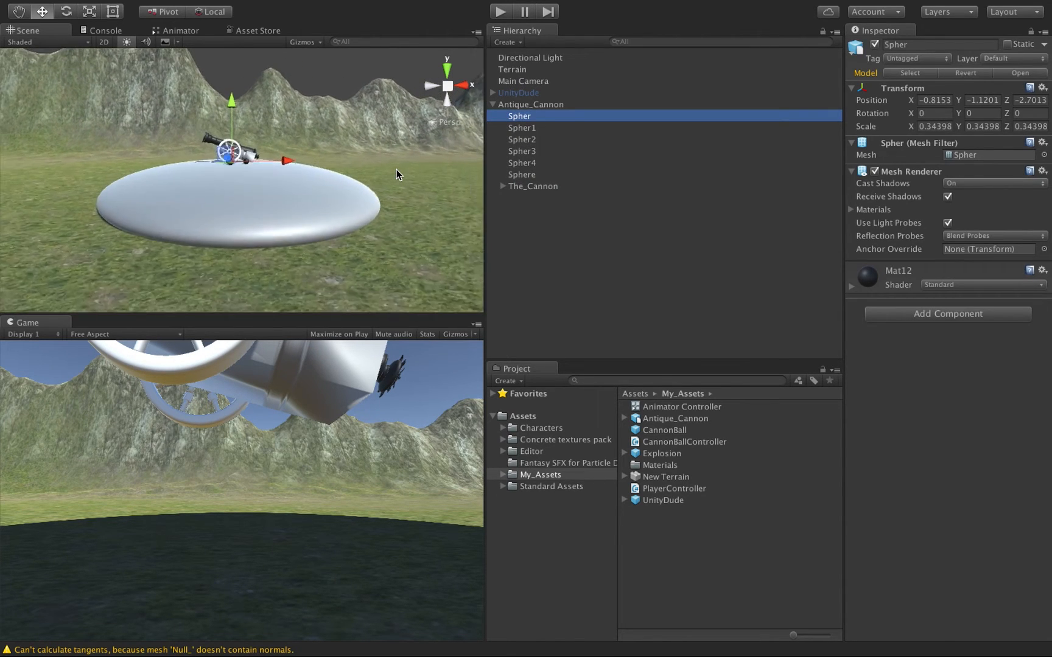
{"action": "right_click", "coordinate": [527, 118]}
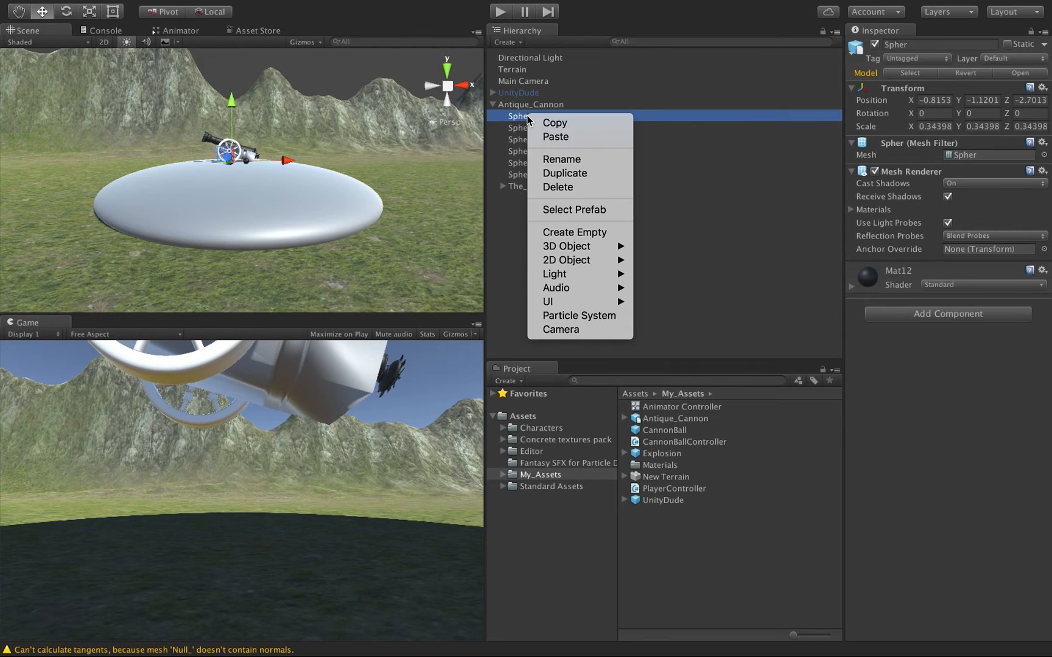
{"action": "left_click", "coordinate": [577, 193]}
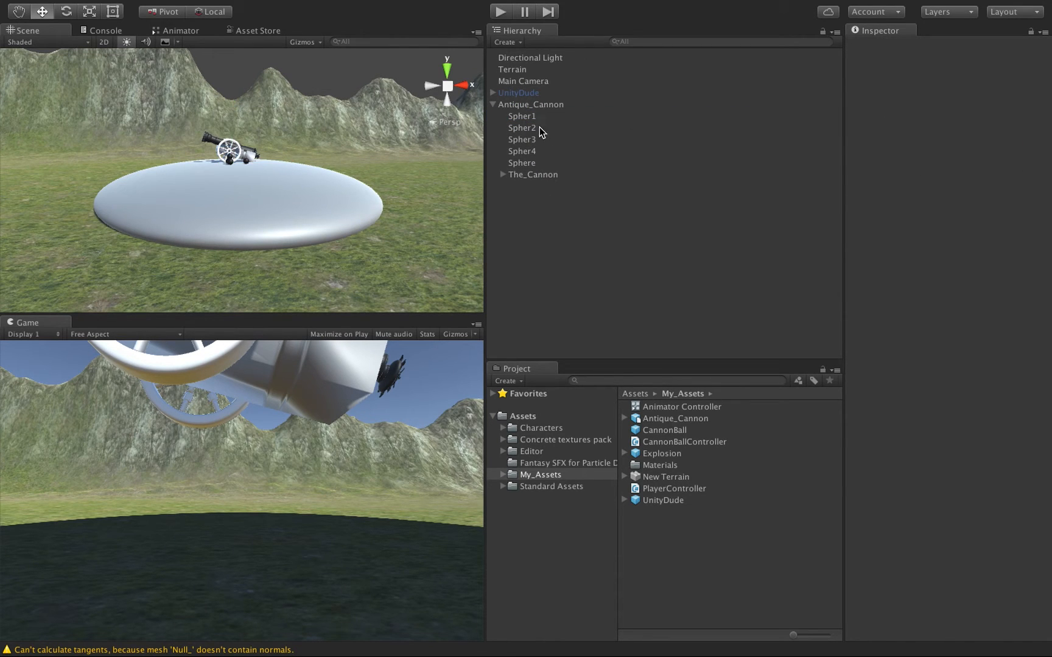
{"action": "left_click", "coordinate": [522, 116]}
{"action": "right_click", "coordinate": [525, 115]}
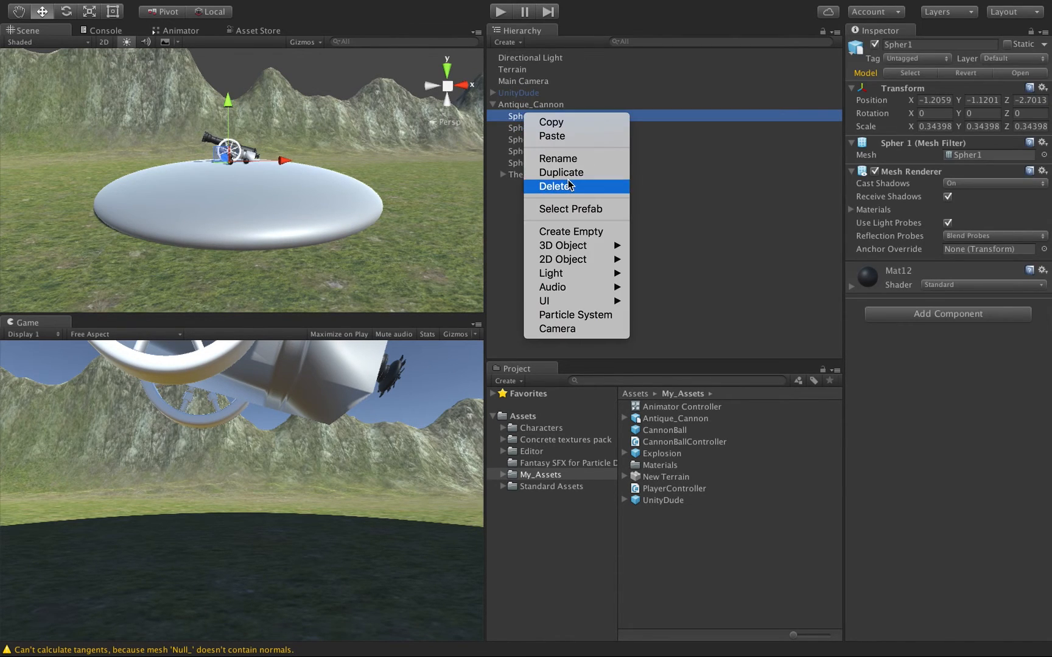
{"action": "left_click", "coordinate": [576, 186]}
{"action": "left_click", "coordinate": [523, 118]}
{"action": "right_click", "coordinate": [522, 118]}
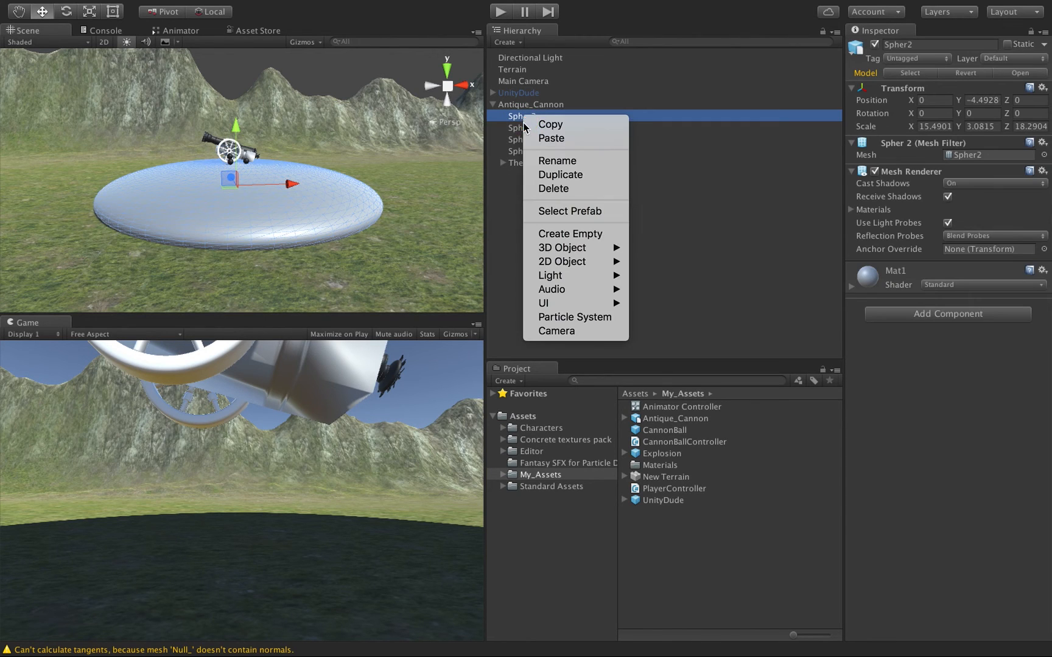
{"action": "left_click", "coordinate": [553, 190]}
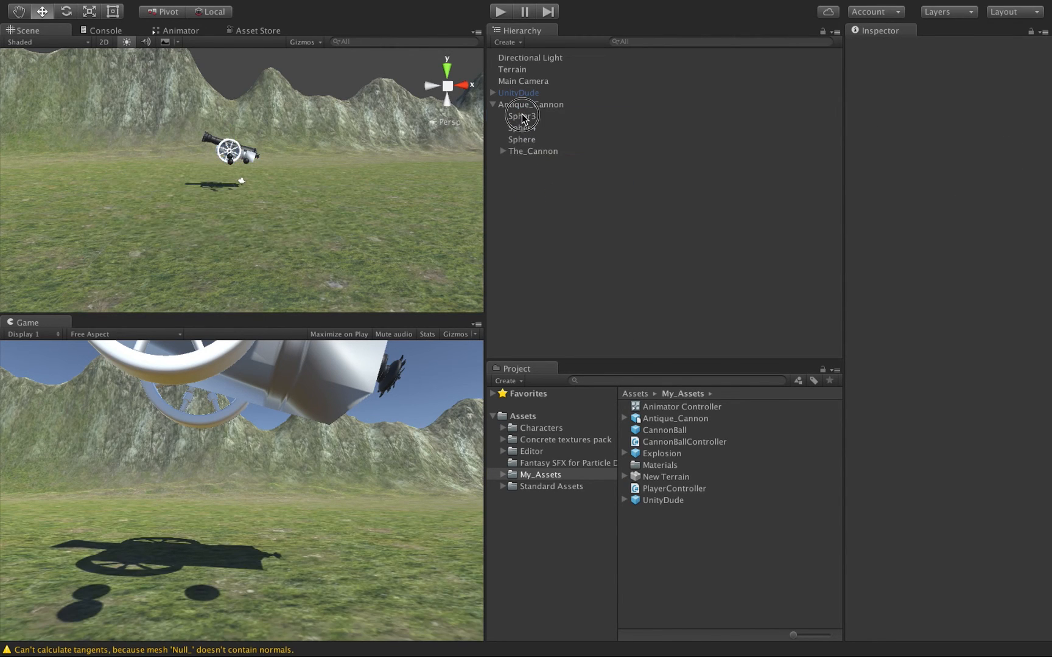
Delete the Spher3, Spher4 and Sphere child objects, leaving only The_Cannon under the Antique_Cannon
{"action": "left_click", "coordinate": [522, 116]}
{"action": "right_click", "coordinate": [523, 115]}
{"action": "left_click", "coordinate": [562, 186]}
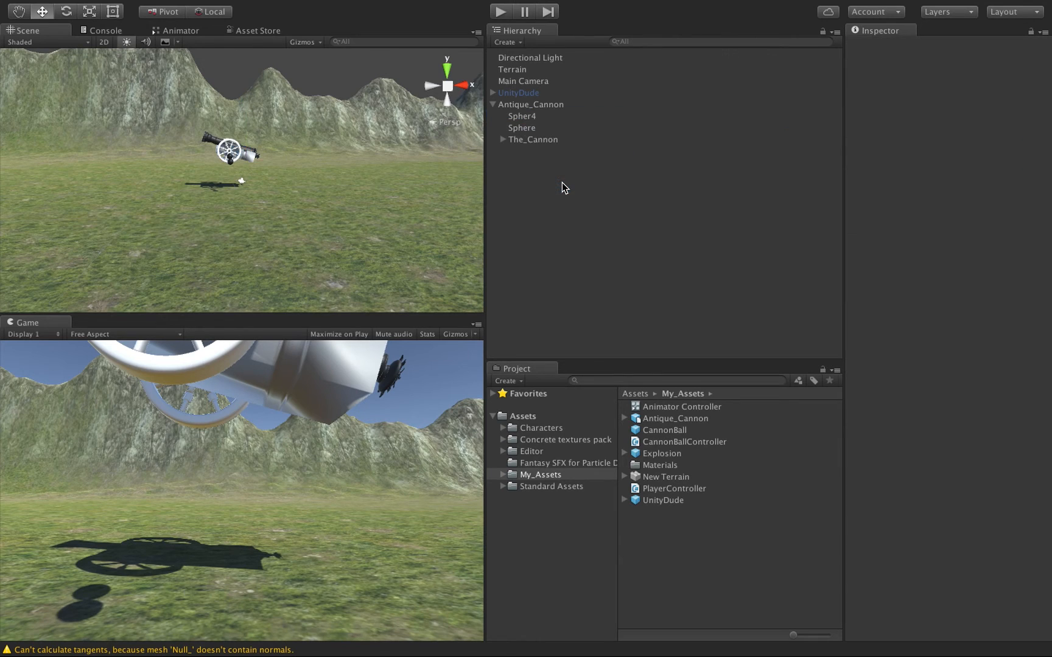
{"action": "left_click", "coordinate": [523, 117]}
{"action": "right_click", "coordinate": [523, 116]}
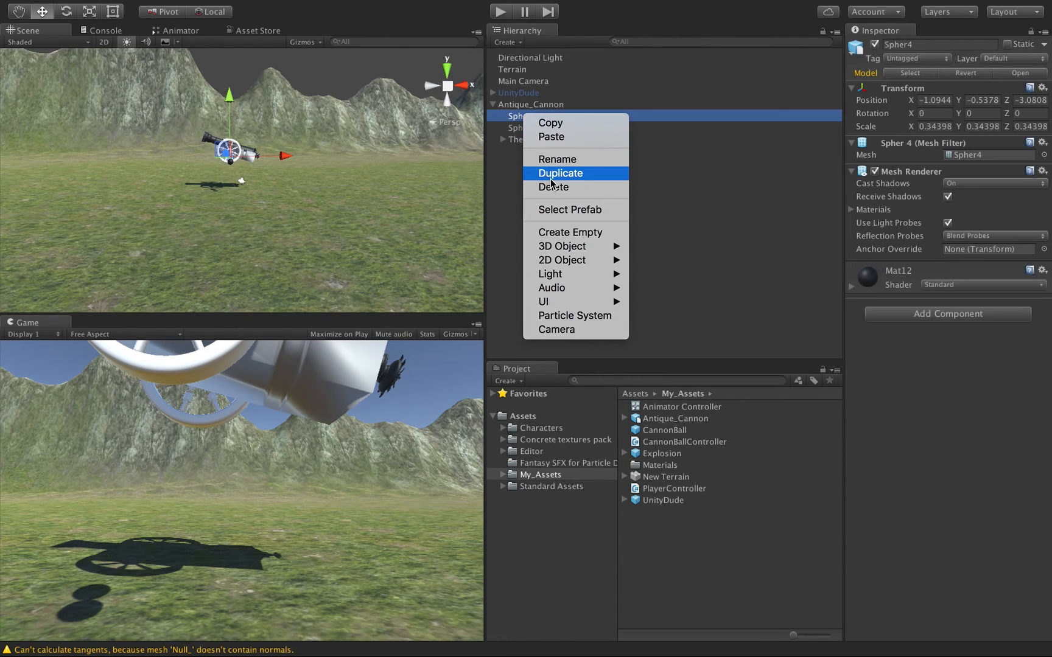
{"action": "left_click", "coordinate": [560, 187]}
{"action": "left_click", "coordinate": [523, 117]}
{"action": "right_click", "coordinate": [524, 116]}
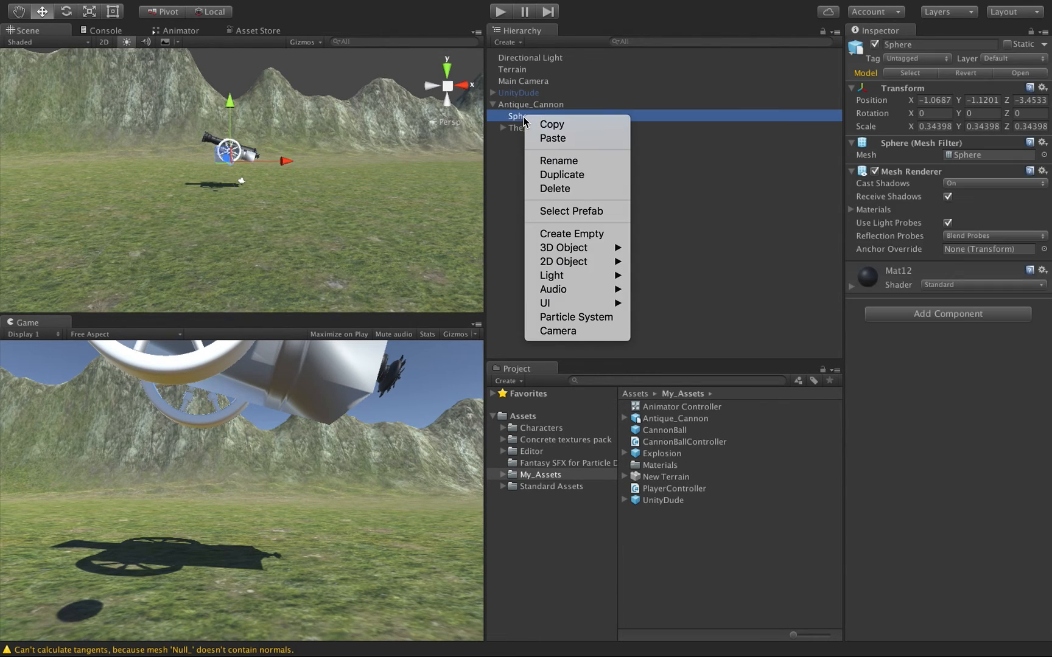
{"action": "left_click", "coordinate": [562, 186]}
Examine the cleaned-up cannon up close in the Scene view and list the parts of The_Cannon
{"action": "scroll", "coordinate": [280, 153], "scroll_direction": "up", "scroll_amount": 5}
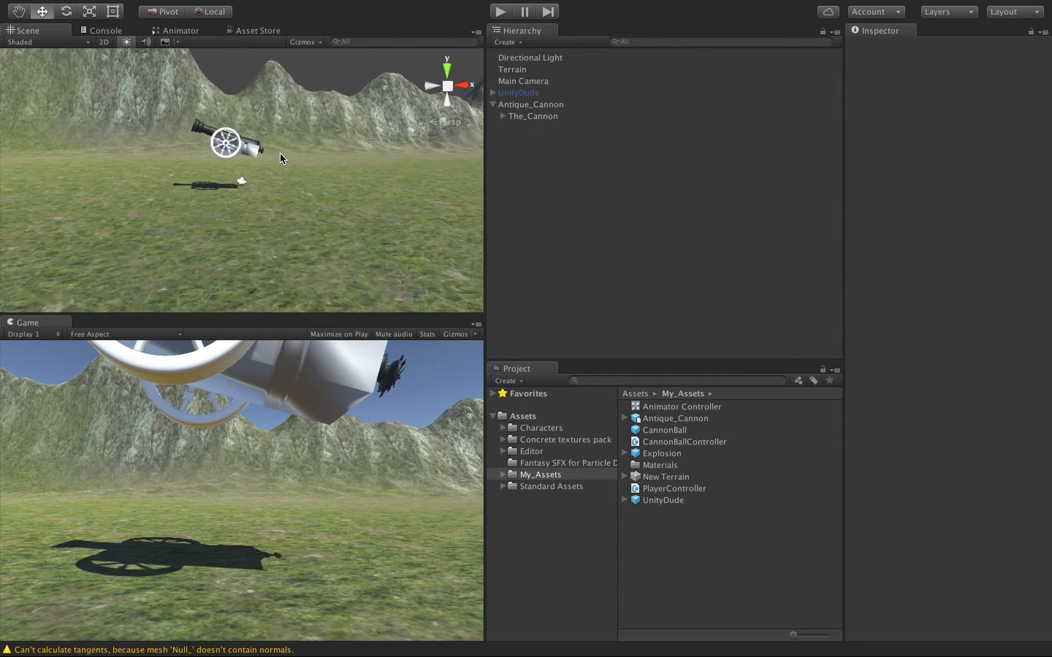
{"action": "left_click_drag", "start_coordinate": [284, 131], "coordinate": [258, 256], "text": "alt"}
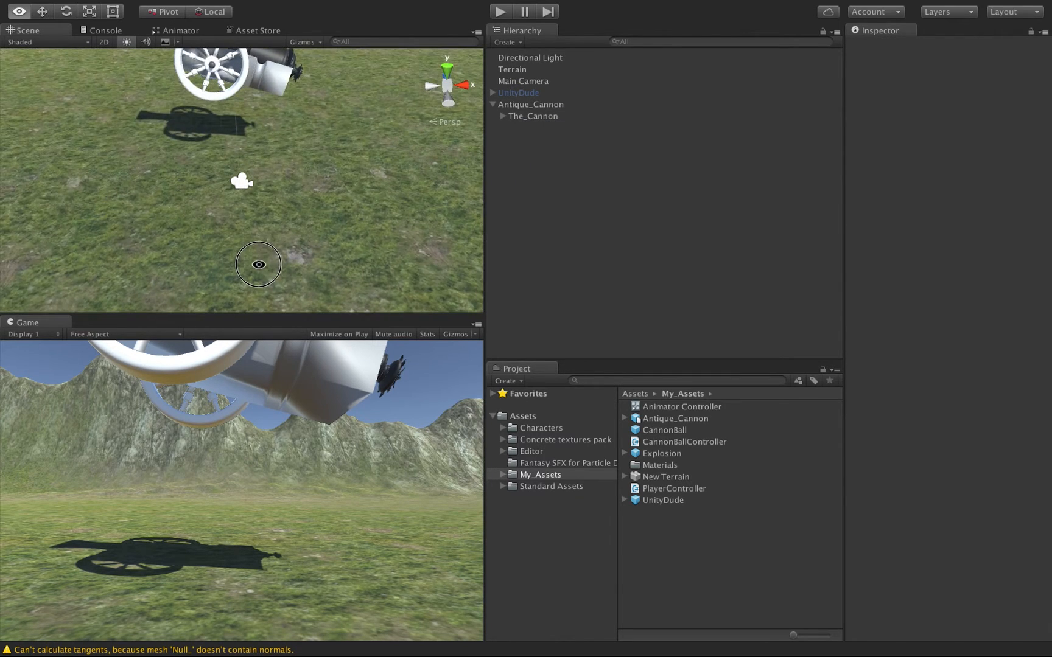
{"action": "scroll", "coordinate": [258, 256], "scroll_direction": "down", "scroll_amount": 3}
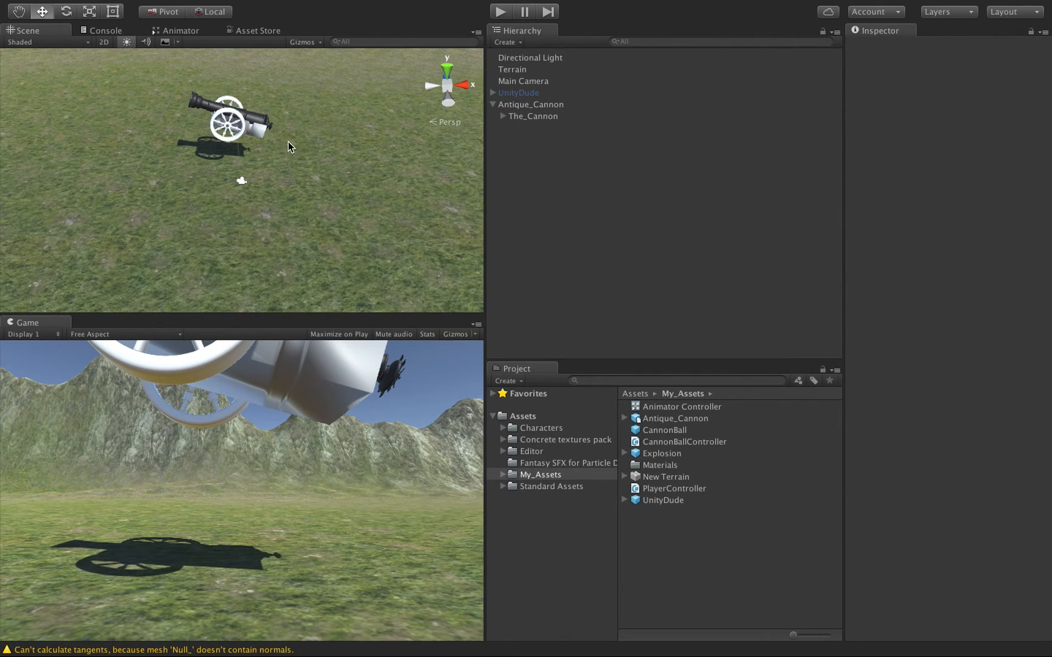
{"action": "scroll", "coordinate": [293, 145], "scroll_direction": "up", "scroll_amount": 3}
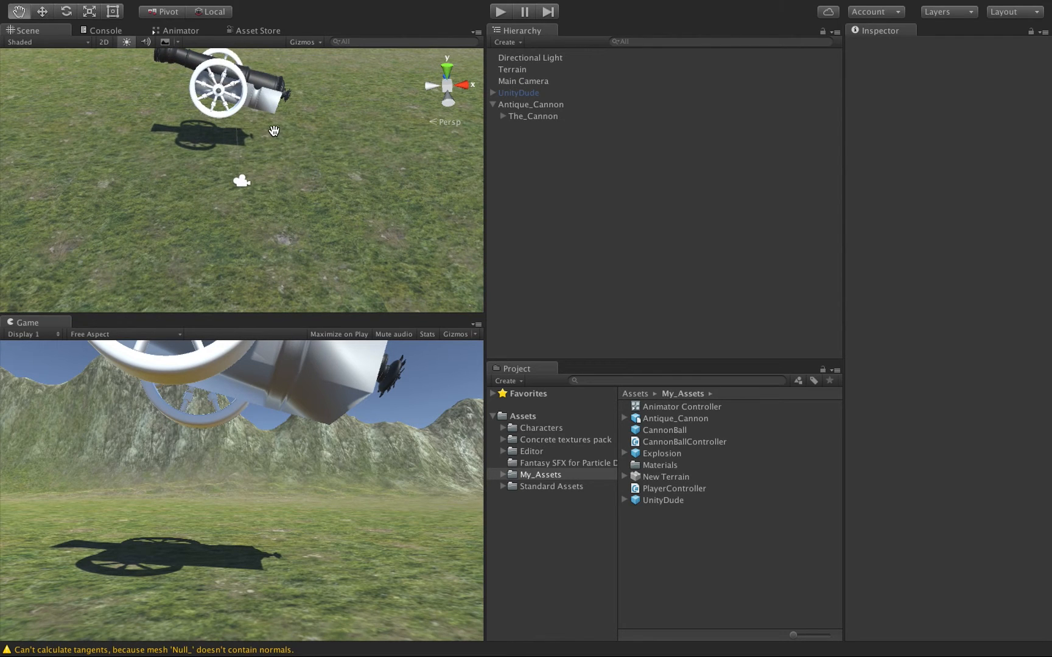
{"action": "left_click_drag", "start_coordinate": [274, 131], "coordinate": [263, 228], "text": "alt"}
{"action": "scroll", "coordinate": [263, 228], "scroll_direction": "up", "scroll_amount": 5}
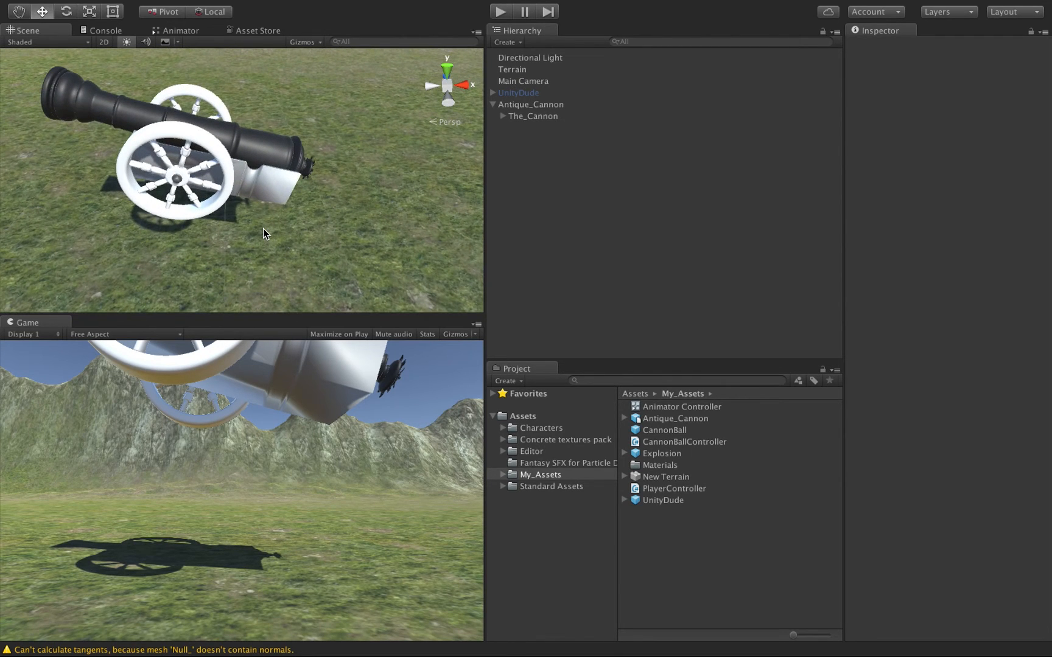
{"action": "left_click", "coordinate": [530, 117]}
{"action": "left_click", "coordinate": [503, 116]}
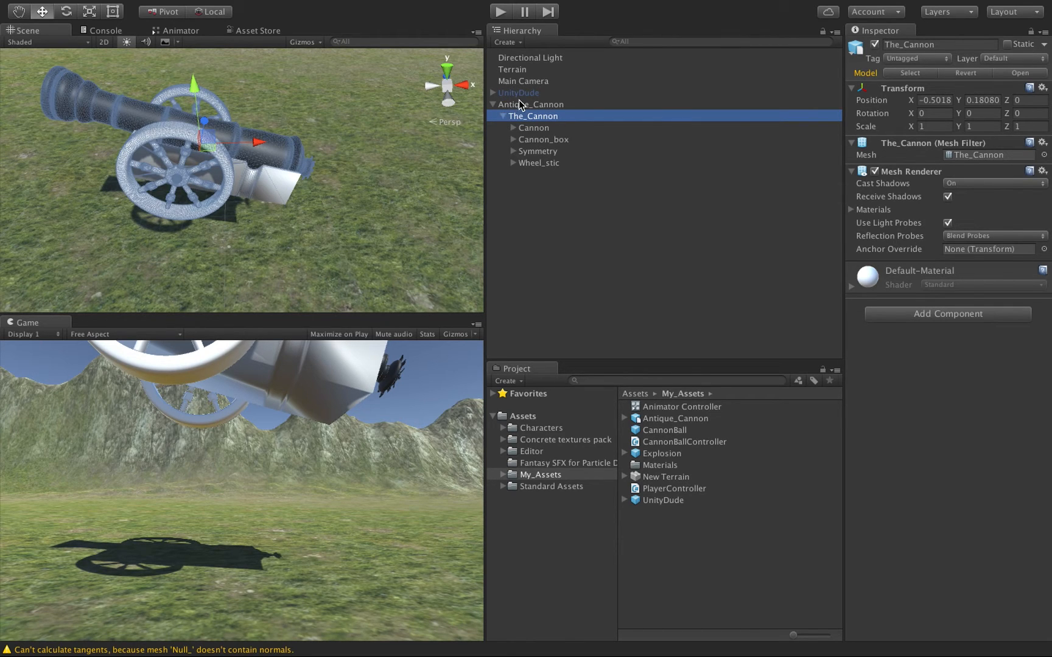
Rename the Antique_Cannon object in the scene to Cannon
{"action": "left_click", "coordinate": [509, 106]}
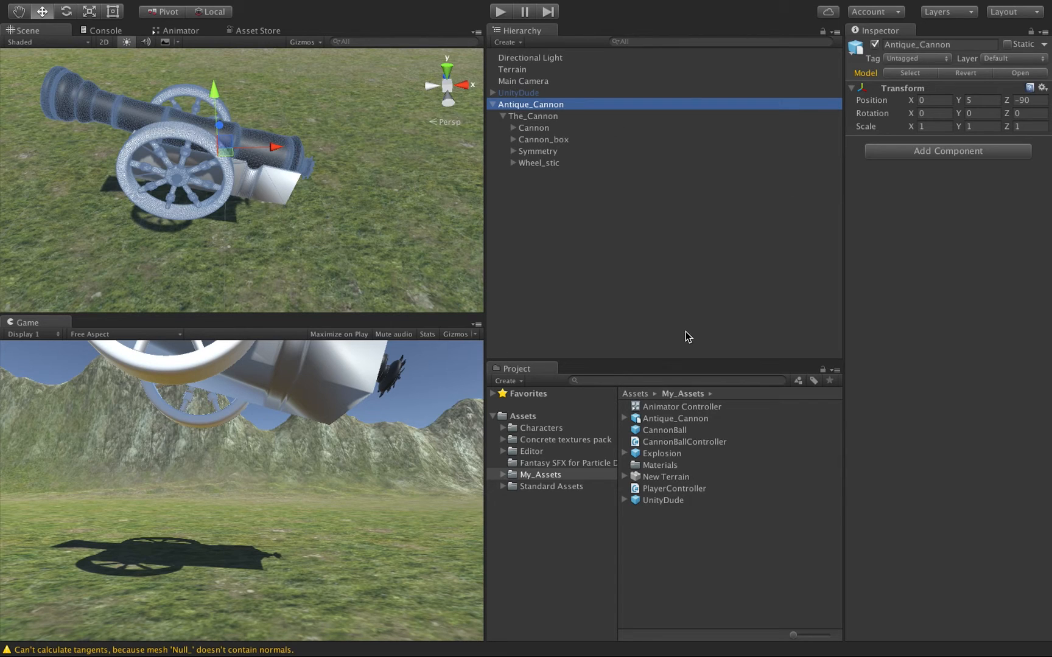
{"action": "left_click", "coordinate": [530, 104]}
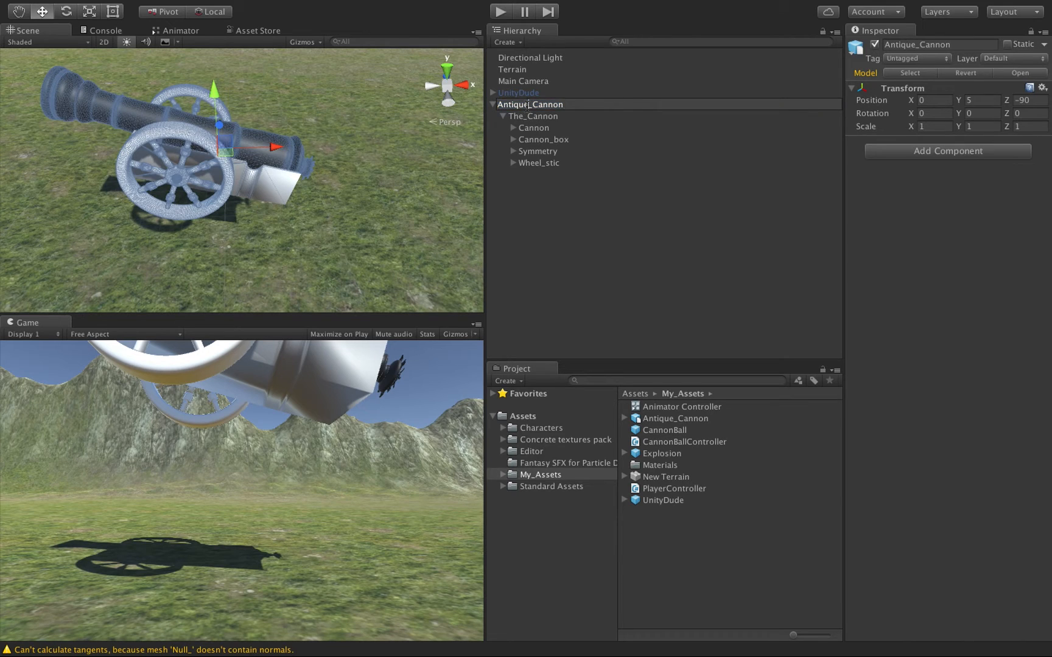
{"action": "key", "text": "BackSpace"}
{"action": "key", "text": "BackSpace"}
{"action": "key", "text": "BackSpace"}
{"action": "key", "text": "BackSpace"}
{"action": "key", "text": "BackSpace"}
{"action": "key", "text": "BackSpace"}
{"action": "key", "text": "BackSpace"}
{"action": "key", "text": "BackSpace"}
{"action": "key", "text": "Return"}
Save the scene's Cannon object as a prefab in the My_Assets folder
{"action": "left_click_drag", "start_coordinate": [510, 105], "coordinate": [657, 527]}
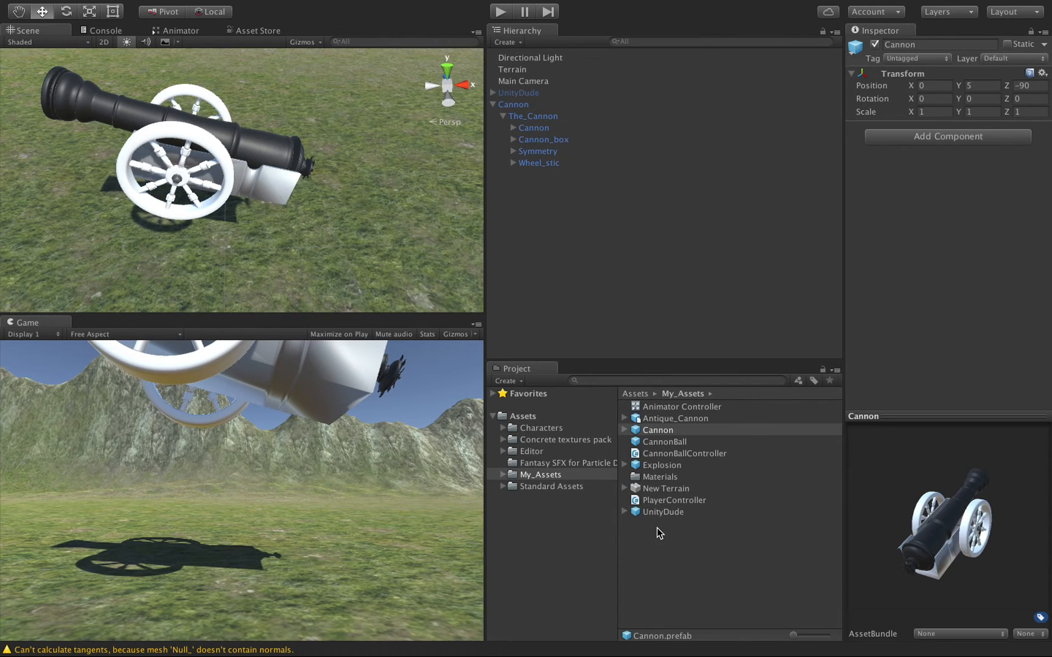
{"action": "left_click", "coordinate": [652, 430]}
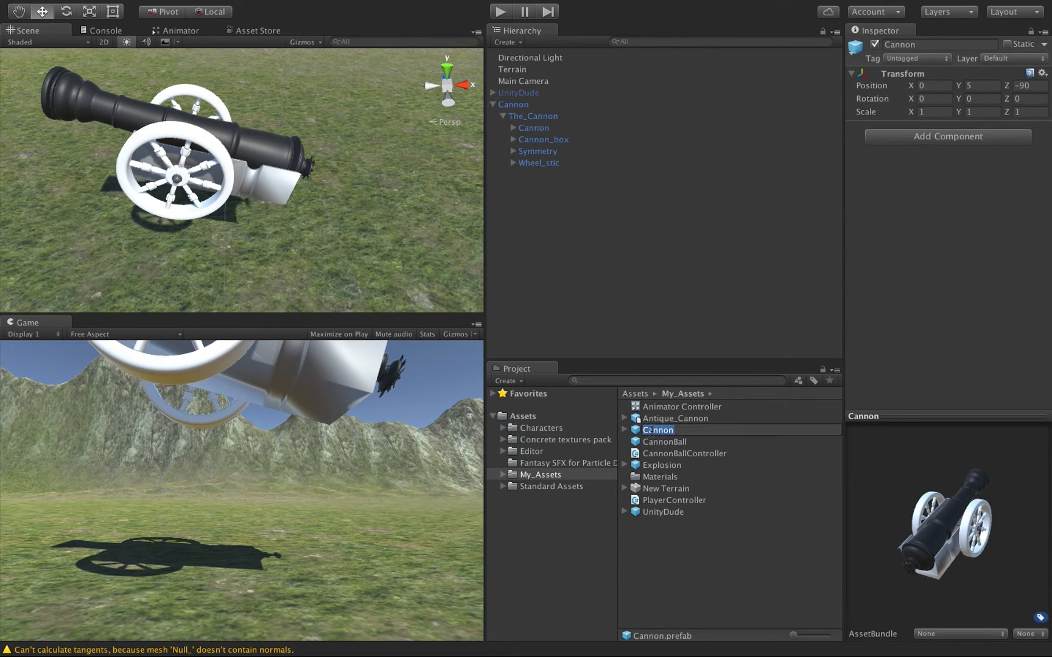
Compare the pivot and axis directions of the Cannon parent and its The_Cannon child with the barrel's orientation
{"action": "left_click", "coordinate": [518, 104]}
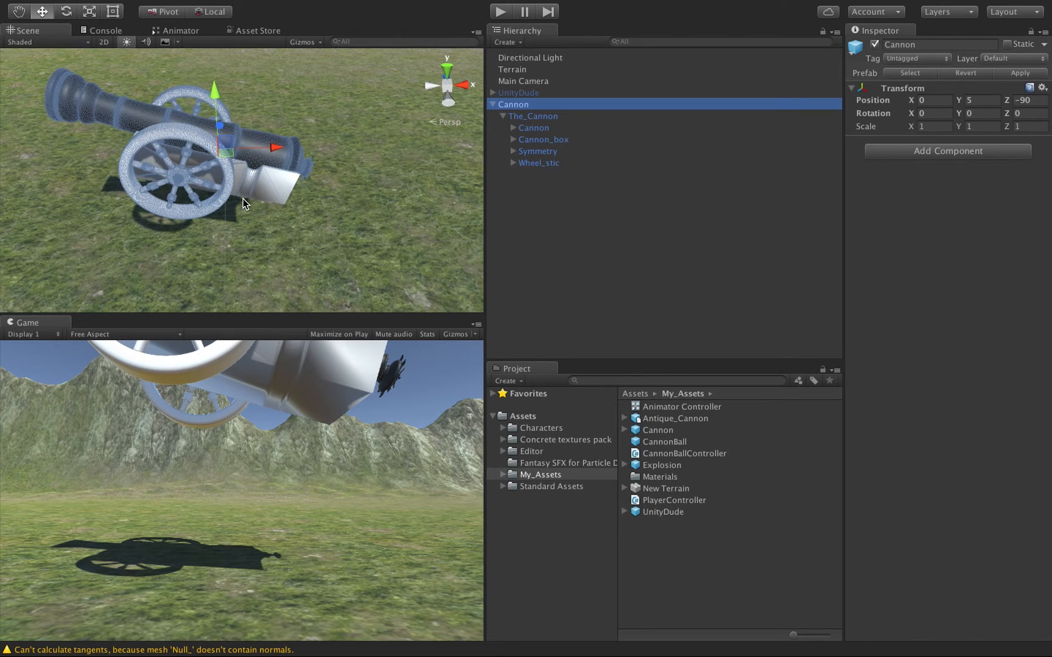
{"action": "left_click_drag", "start_coordinate": [119, 213], "coordinate": [341, 177], "text": "alt"}
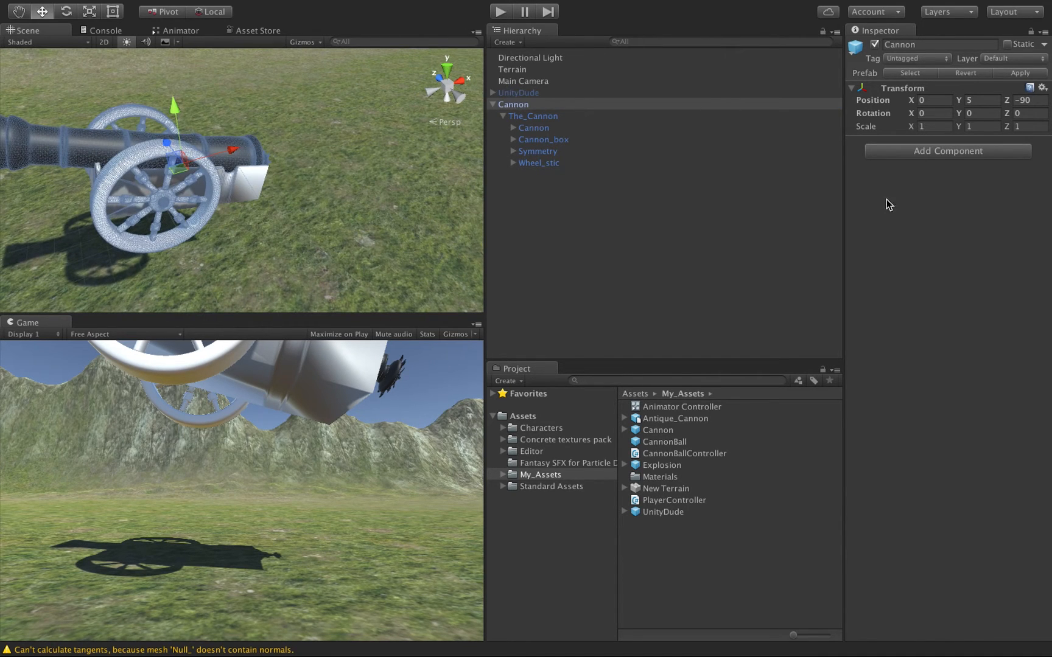
{"action": "left_click", "coordinate": [517, 116]}
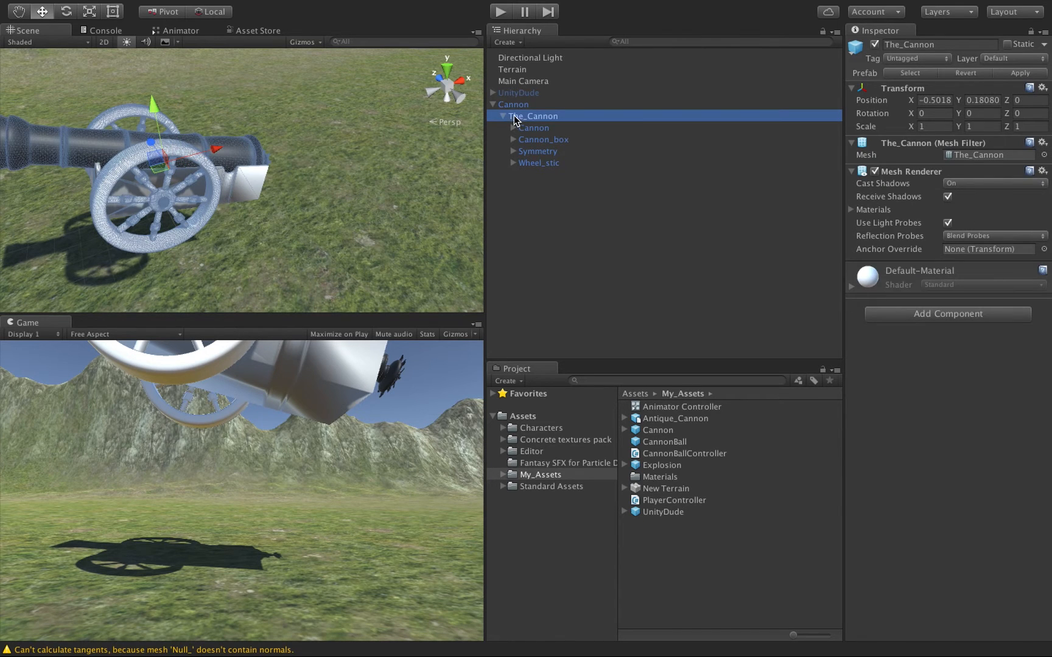
{"action": "left_click", "coordinate": [508, 106]}
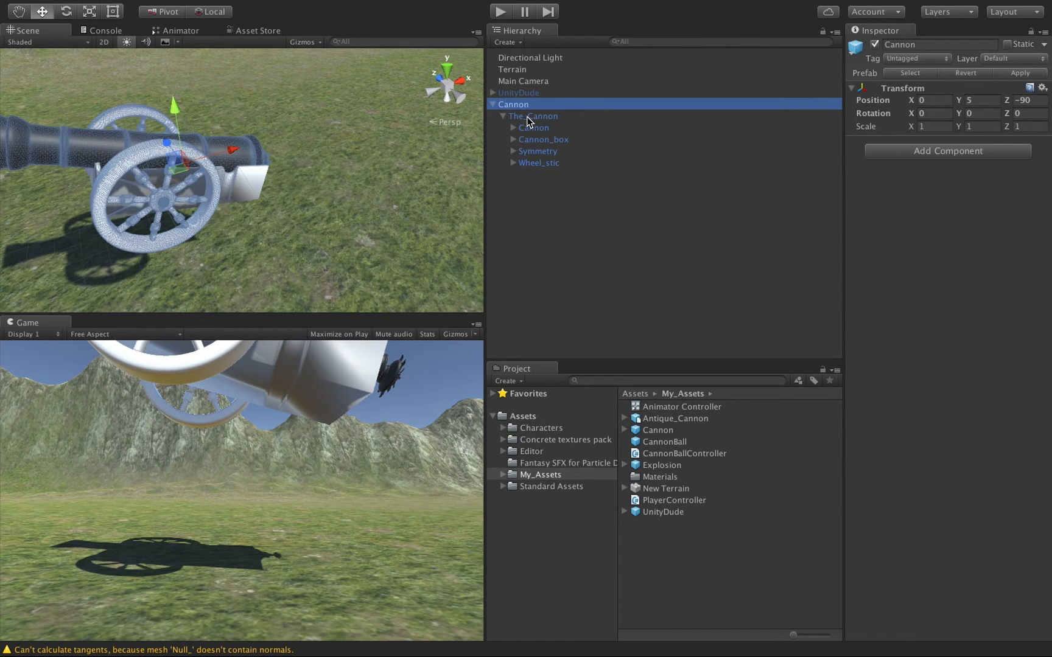
{"action": "left_click", "coordinate": [528, 118]}
{"action": "left_click", "coordinate": [510, 108]}
{"action": "key", "text": "f"}
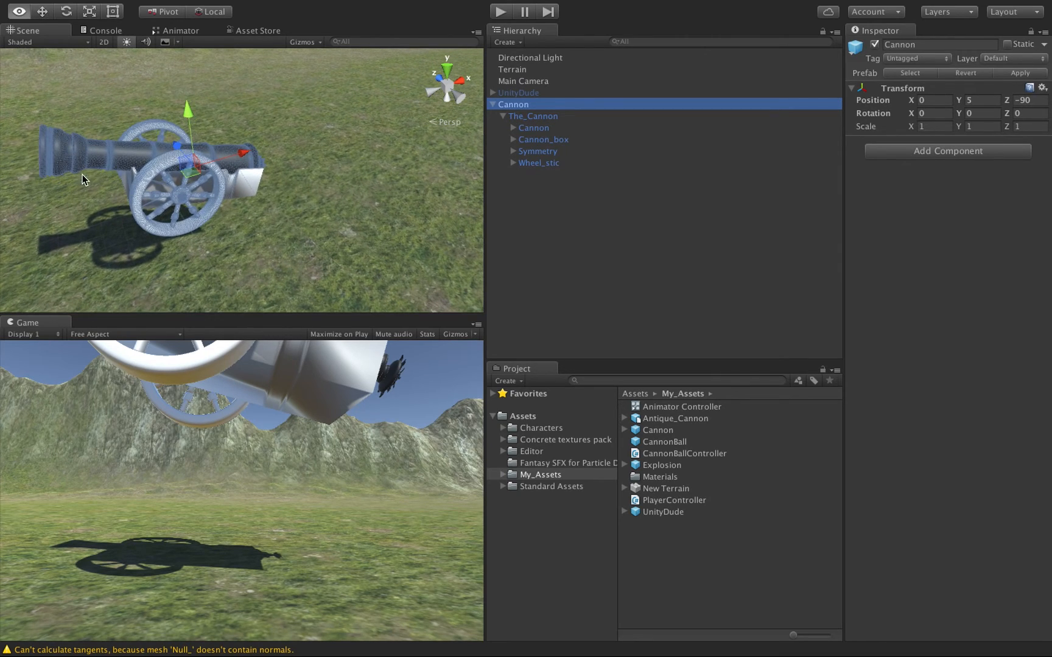
{"action": "left_click_drag", "start_coordinate": [85, 176], "coordinate": [134, 230], "text": "alt"}
{"action": "key", "text": "w"}
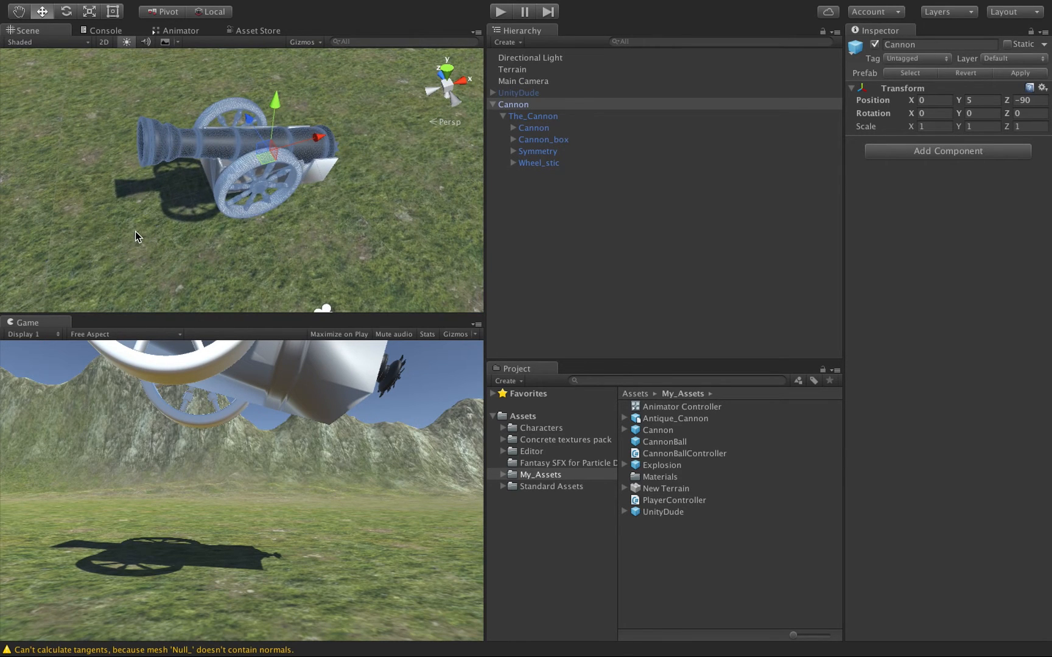
{"action": "scroll", "coordinate": [218, 159], "scroll_direction": "down", "scroll_amount": 5}
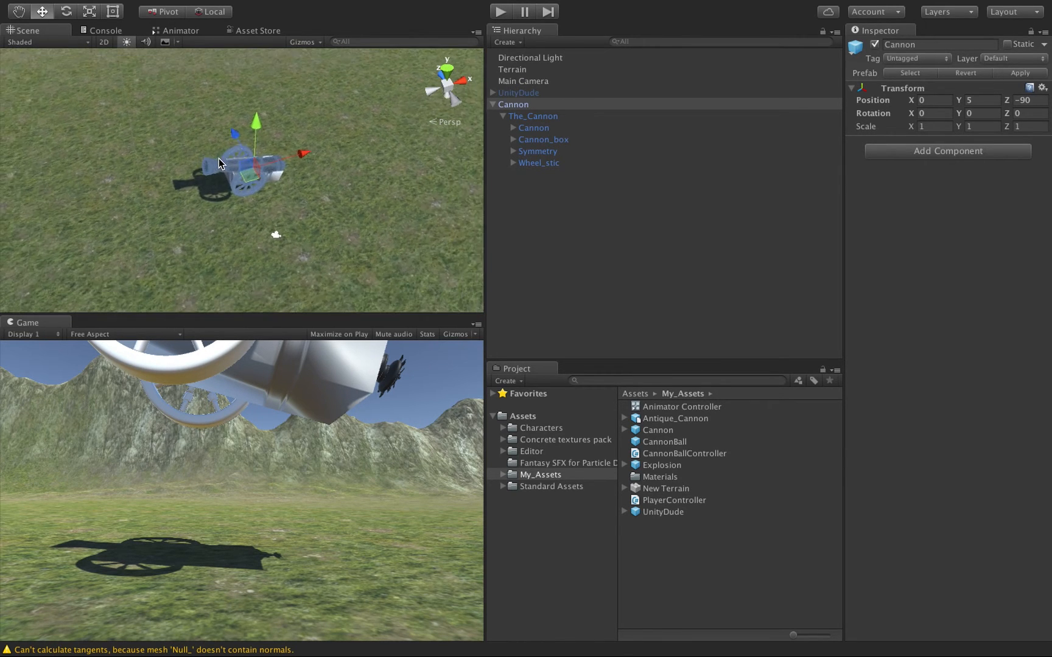
{"action": "scroll", "coordinate": [219, 162], "scroll_direction": "up", "scroll_amount": 5}
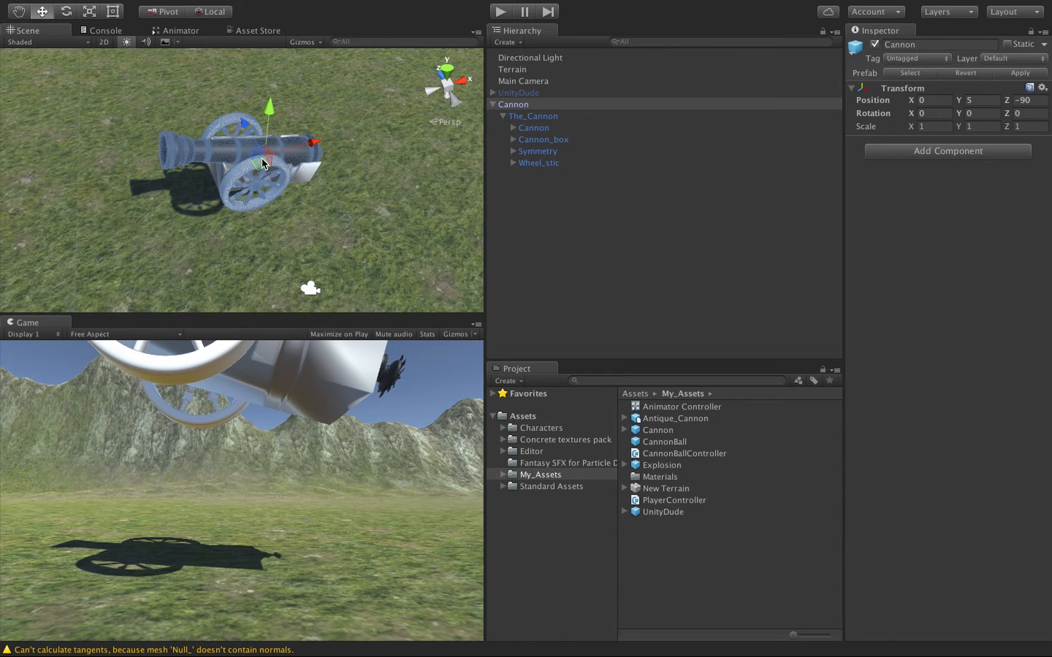
{"action": "left_click", "coordinate": [532, 116]}
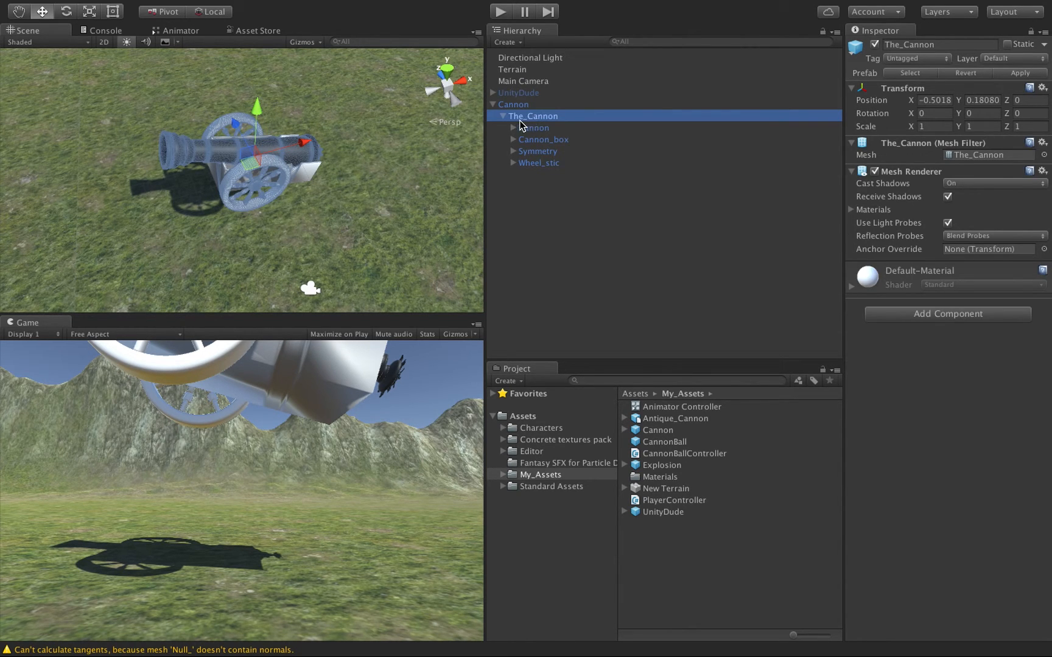
{"action": "left_click", "coordinate": [509, 106]}
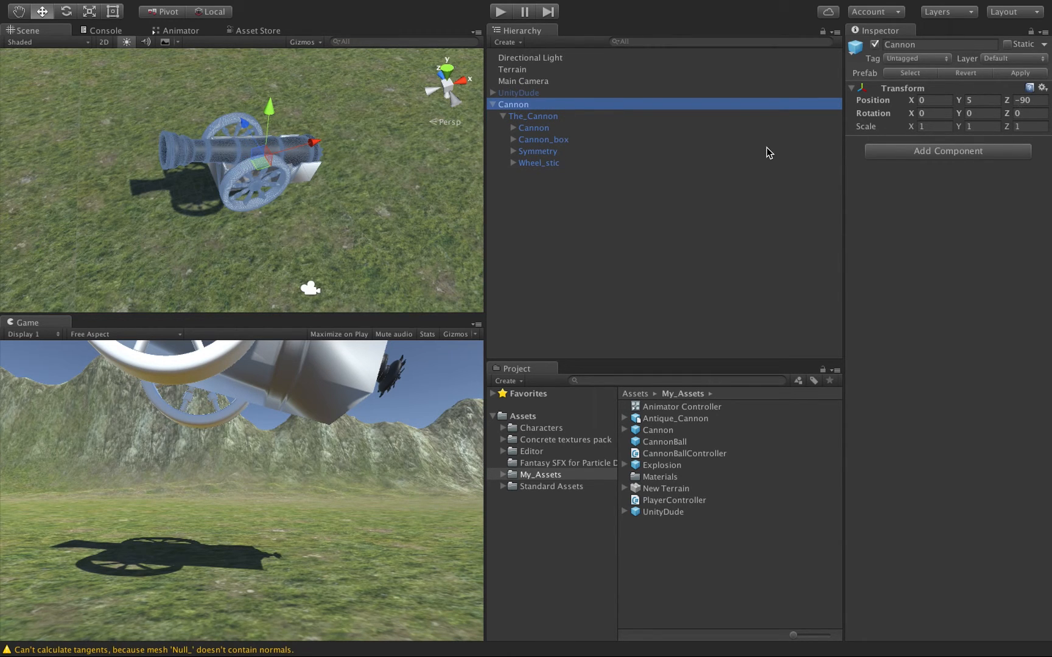
Set The_Cannon's Y rotation to 90 and check the barrel's direction against the parent Cannon's axes
{"action": "left_click", "coordinate": [538, 117]}
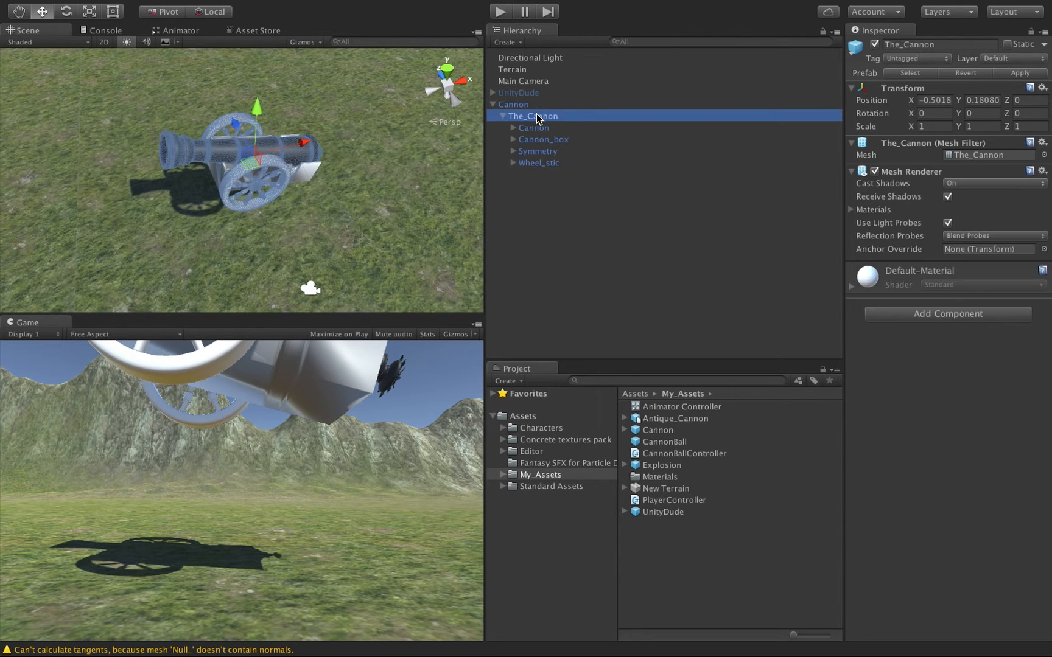
{"action": "left_click", "coordinate": [974, 114]}
{"action": "type", "text": "-90"}
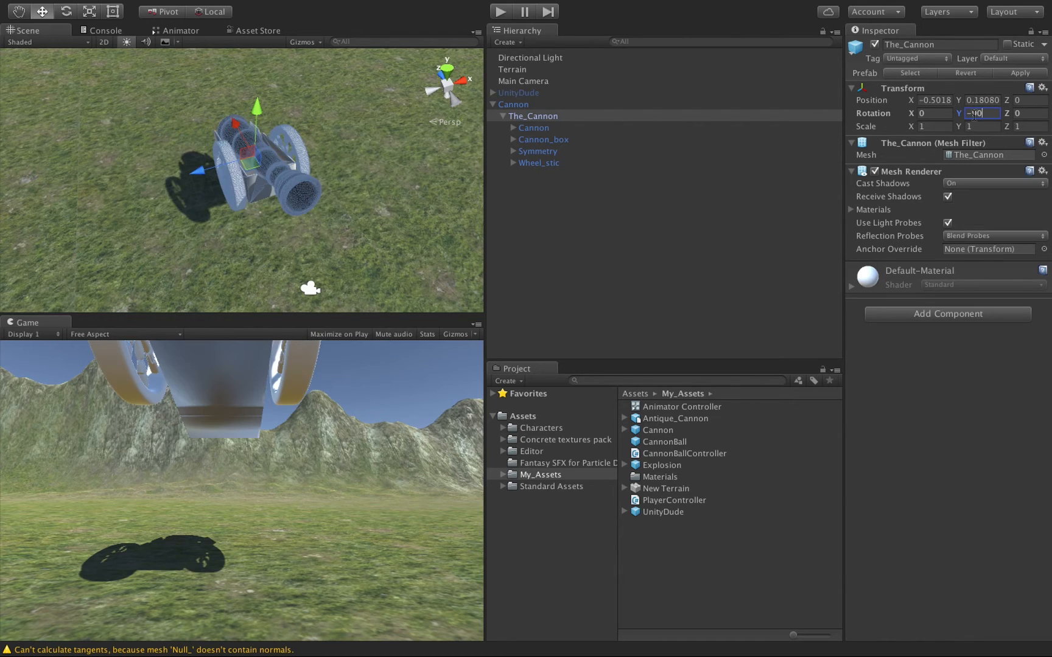
{"action": "key", "text": "BackSpace"}
{"action": "key", "text": "BackSpace"}
{"action": "key", "text": "BackSpace"}
{"action": "type", "text": "90"}
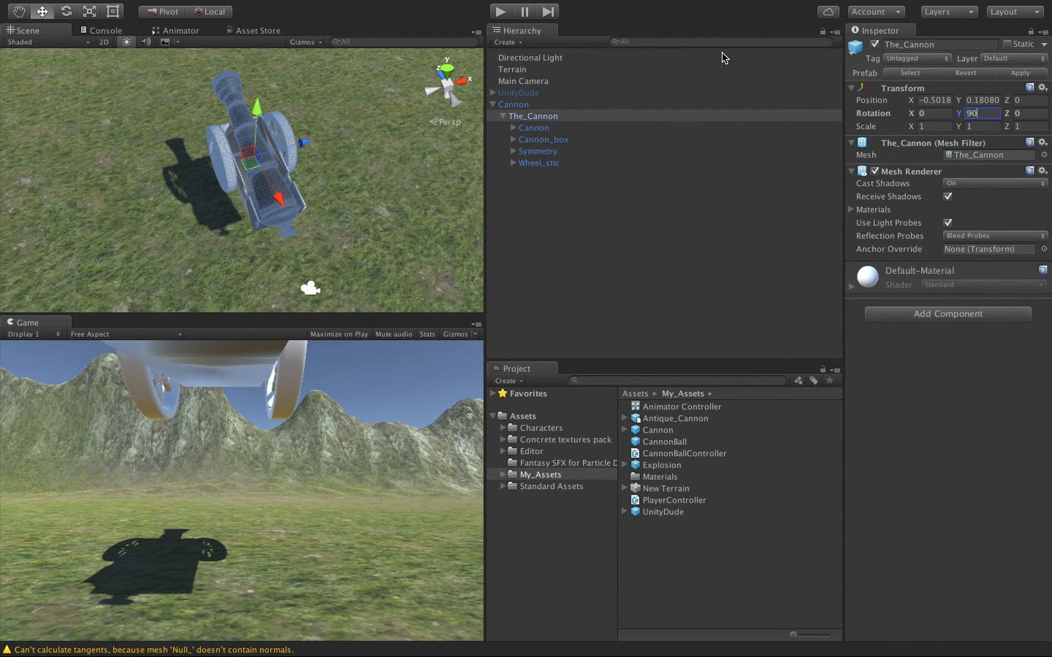
{"action": "left_click", "coordinate": [515, 106]}
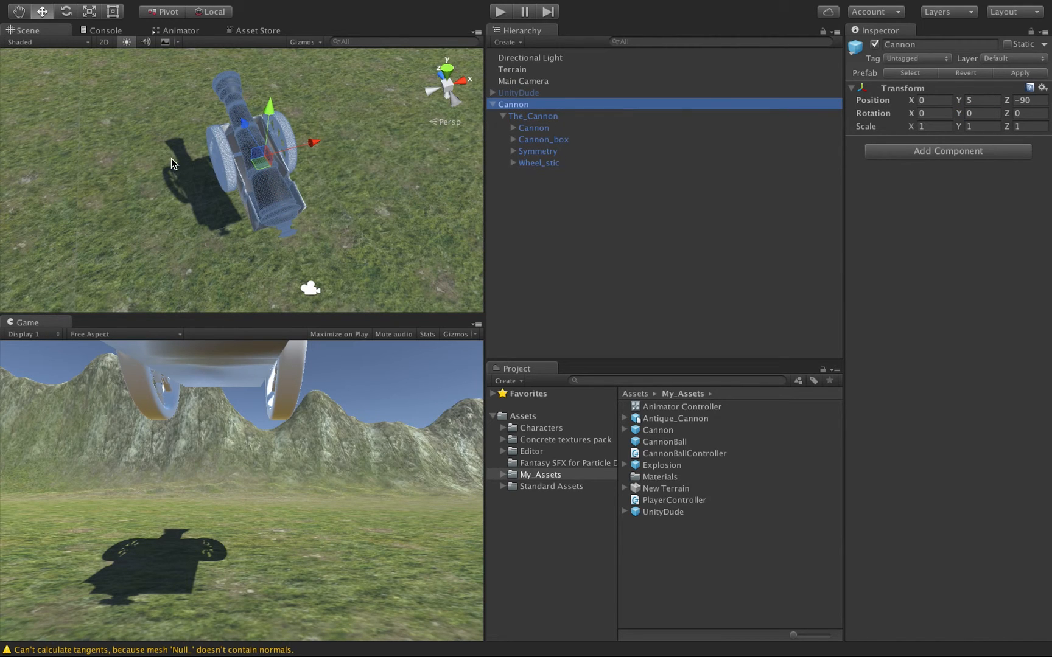
{"action": "left_click_drag", "start_coordinate": [172, 159], "coordinate": [676, 86], "text": "alt"}
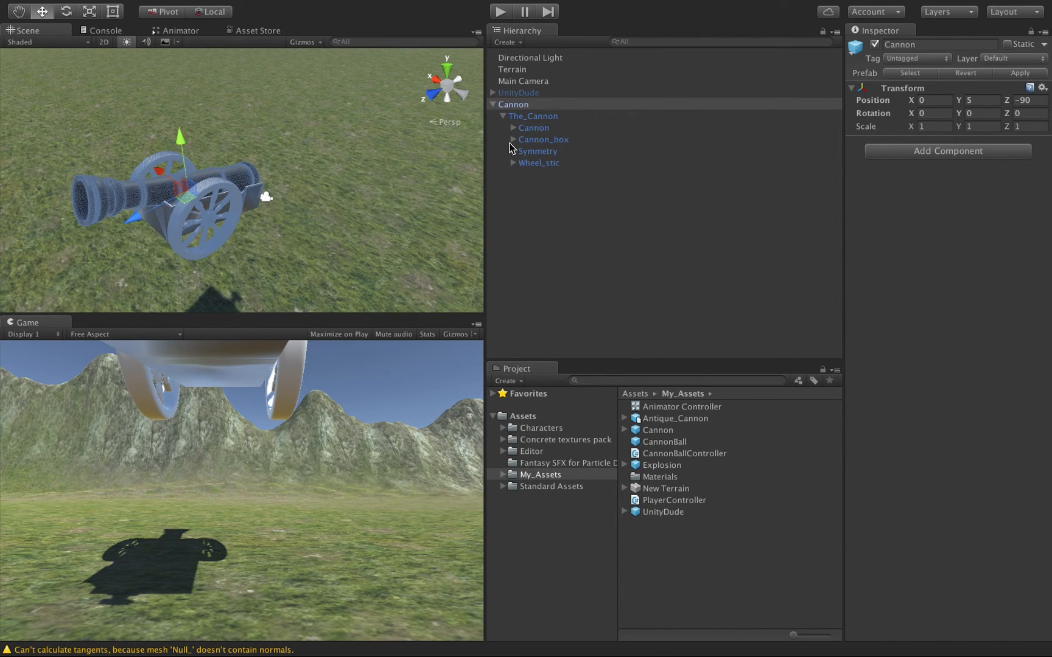
Try tilting The_Cannon with a Z rotation of -17
{"action": "left_click", "coordinate": [523, 118]}
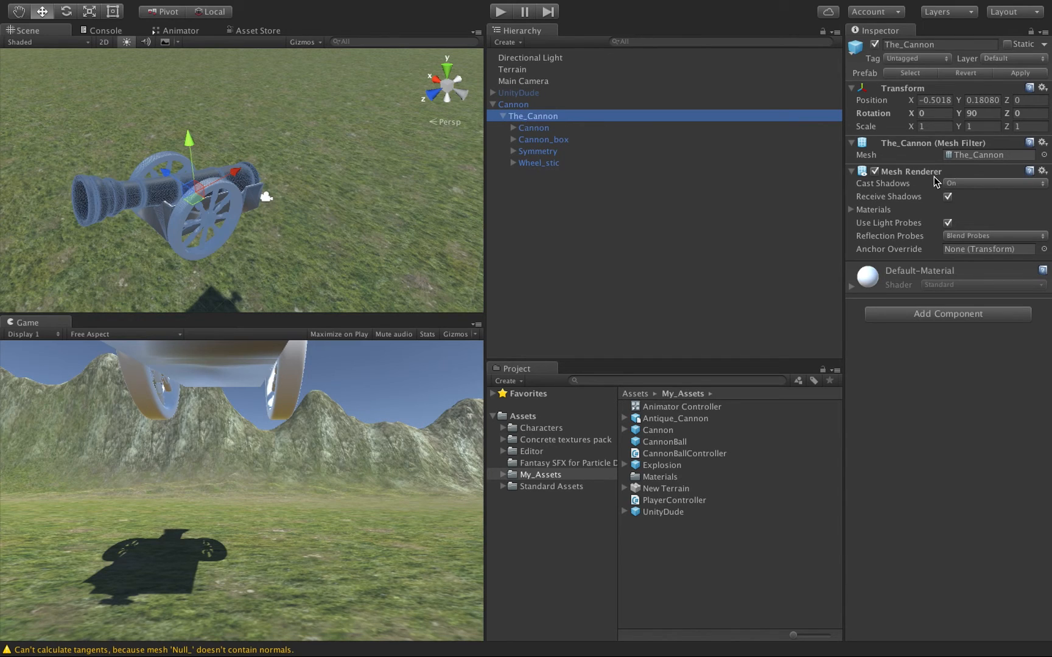
{"action": "left_click", "coordinate": [1034, 114]}
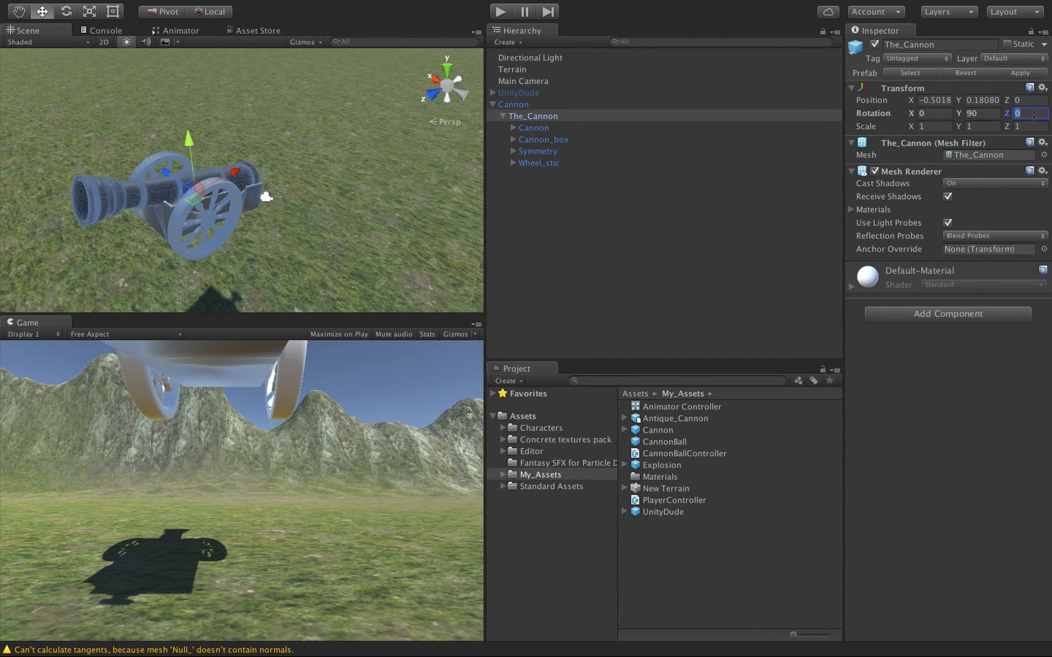
{"action": "type", "text": "-17"}
{"action": "key", "text": "BackSpace"}
{"action": "key", "text": "BackSpace"}
{"action": "type", "text": "17"}
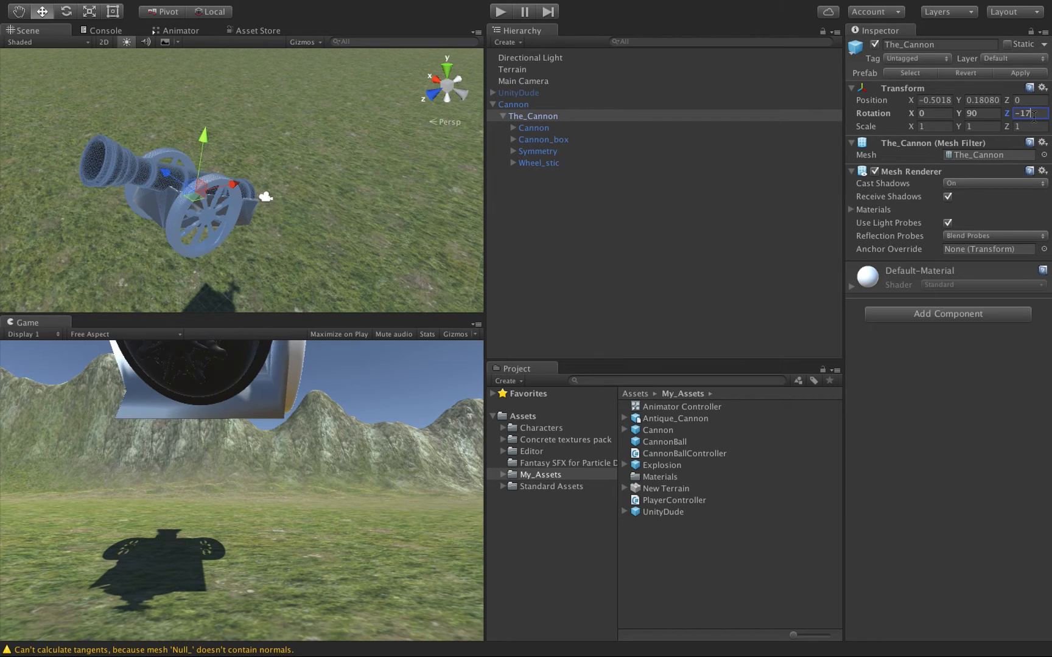
Set The_Cannon's Z rotation to 16 and check the barrel's level from the side against the parent Cannon's axes
{"action": "key", "text": "BackSpace"}
{"action": "key", "text": "BackSpace"}
{"action": "key", "text": "BackSpace"}
{"action": "type", "text": "17"}
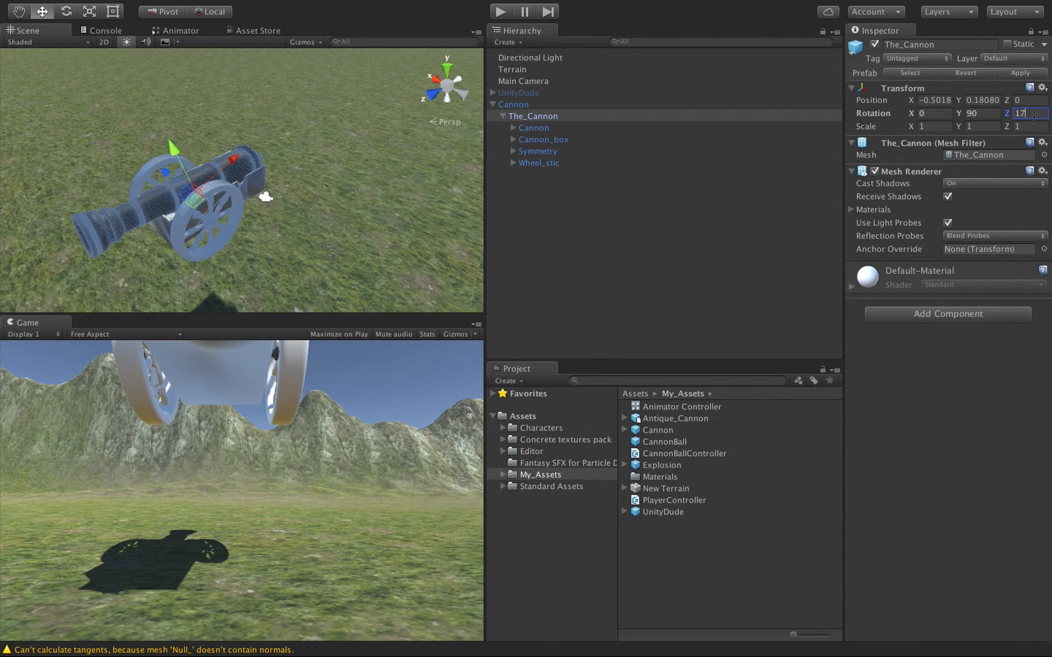
{"action": "key", "text": "BackSpace"}
{"action": "type", "text": "6"}
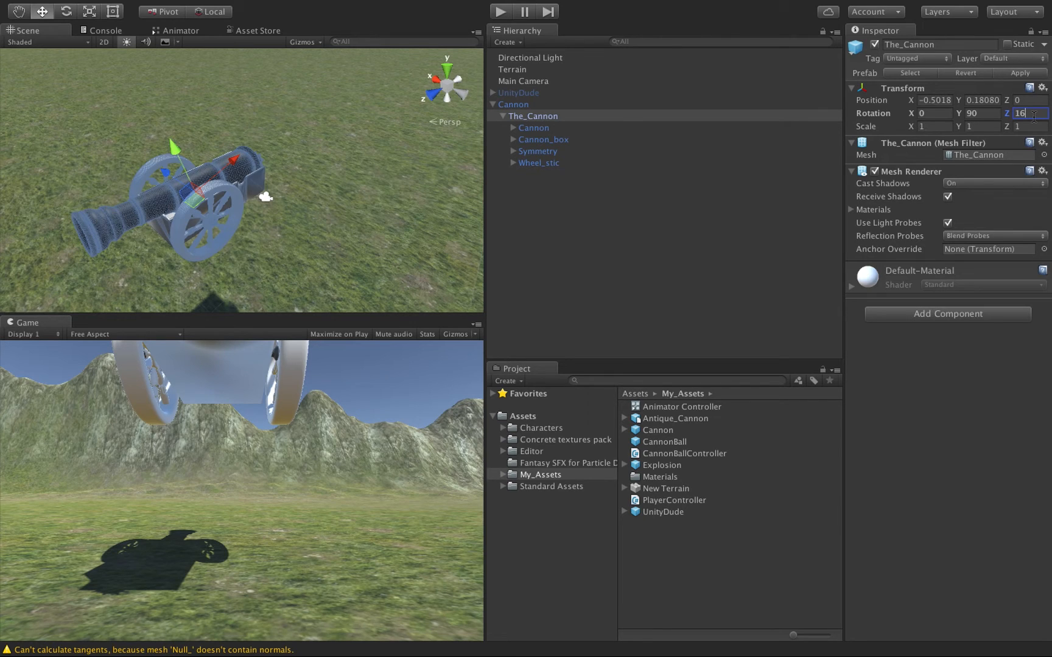
{"action": "type", "text": ".5"}
{"action": "key", "text": "BackSpace"}
{"action": "key", "text": "BackSpace"}
{"action": "left_click", "coordinate": [513, 104]}
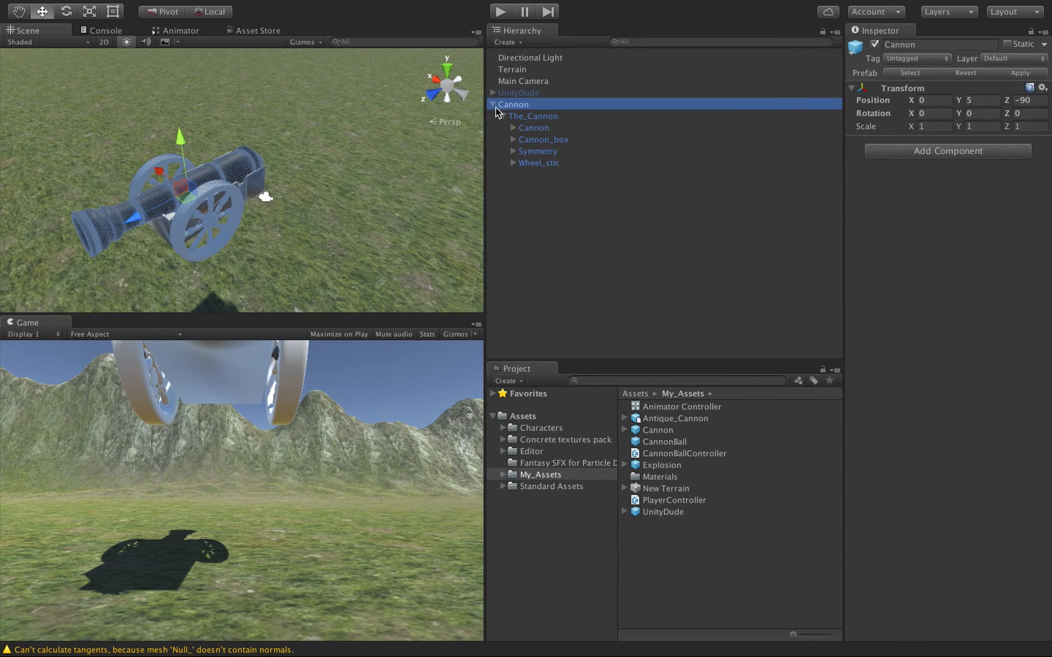
{"action": "left_click_drag", "start_coordinate": [161, 256], "coordinate": [559, 155], "text": "alt"}
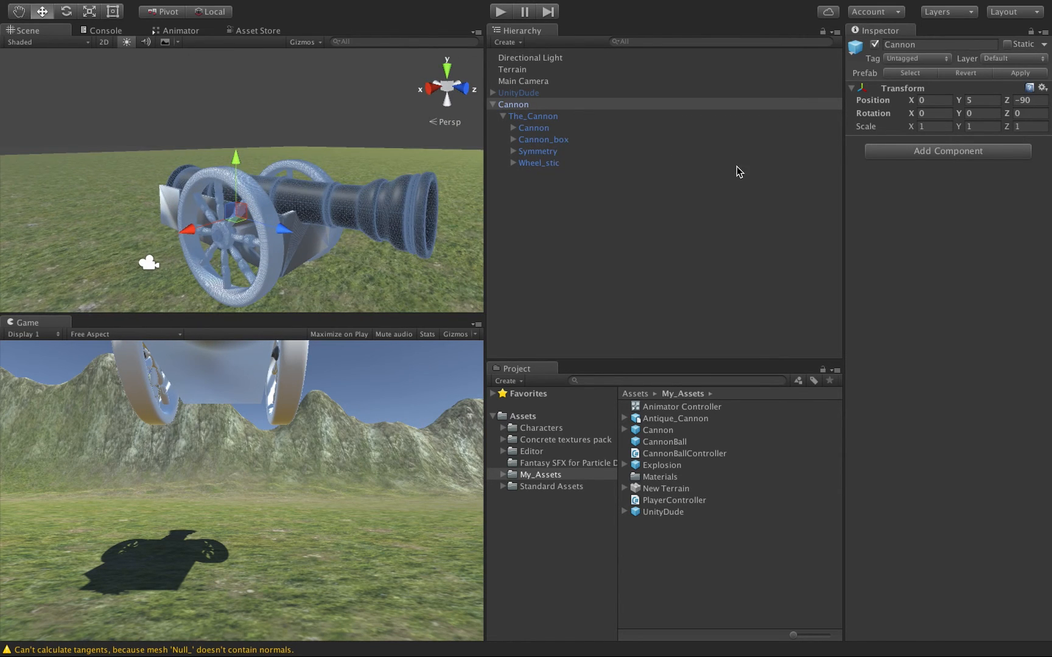
Refine The_Cannon's Z rotation to 16.5
{"action": "left_click", "coordinate": [547, 117]}
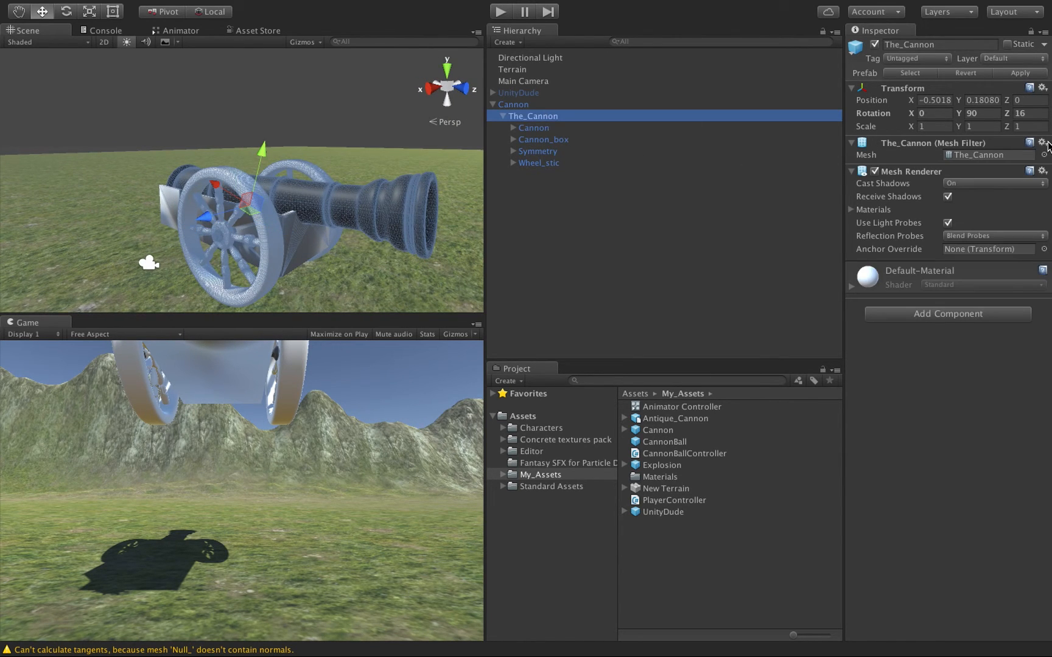
{"action": "left_click", "coordinate": [1035, 113]}
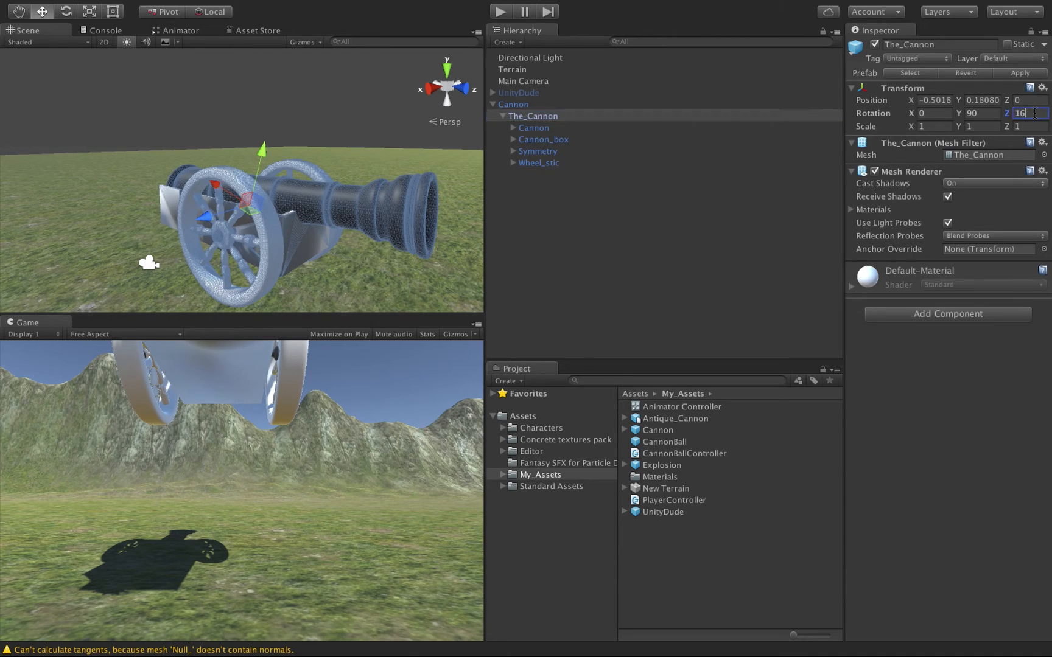
{"action": "type", "text": ".5"}
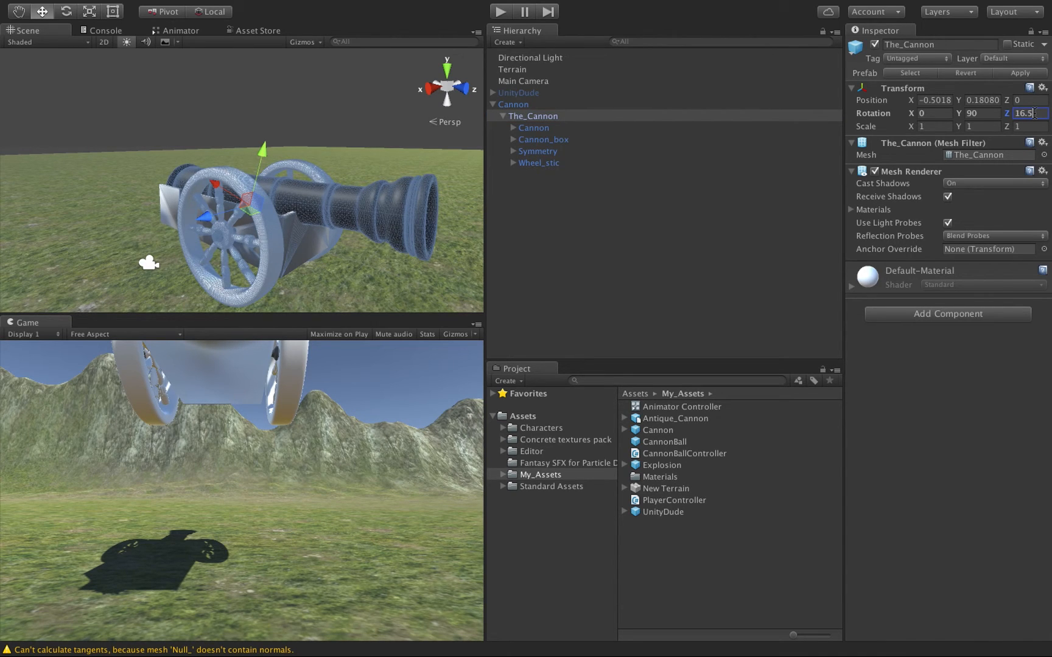
Examine the cannon's alignment with the parent Cannon's axes from the front, the side and close to the wheel
{"action": "left_click", "coordinate": [506, 106]}
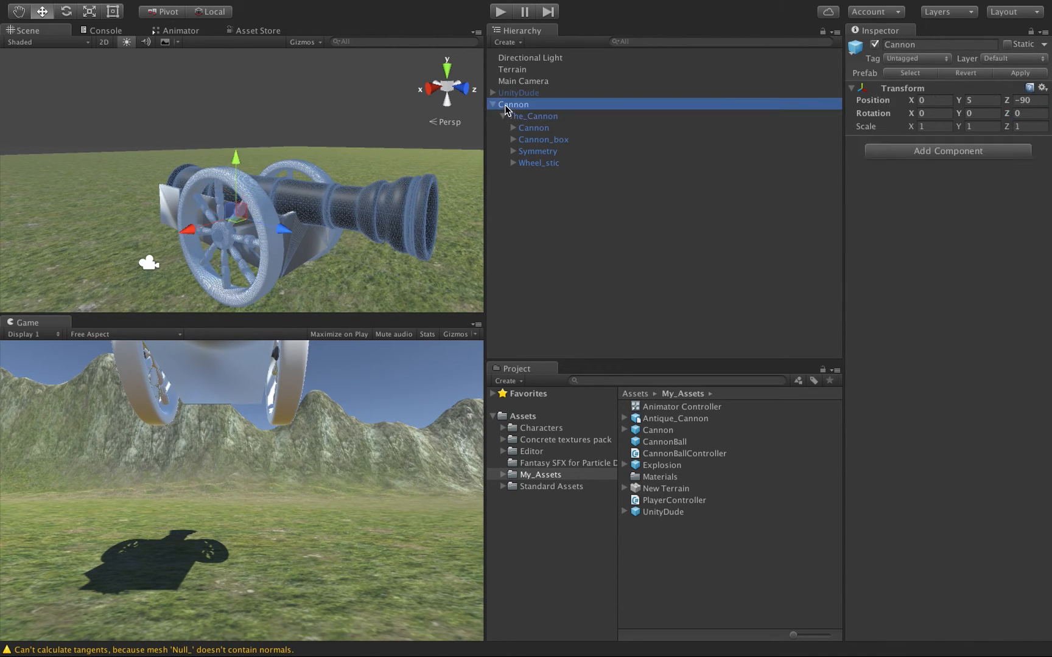
{"action": "left_click_drag", "start_coordinate": [322, 217], "coordinate": [269, 273], "text": "alt"}
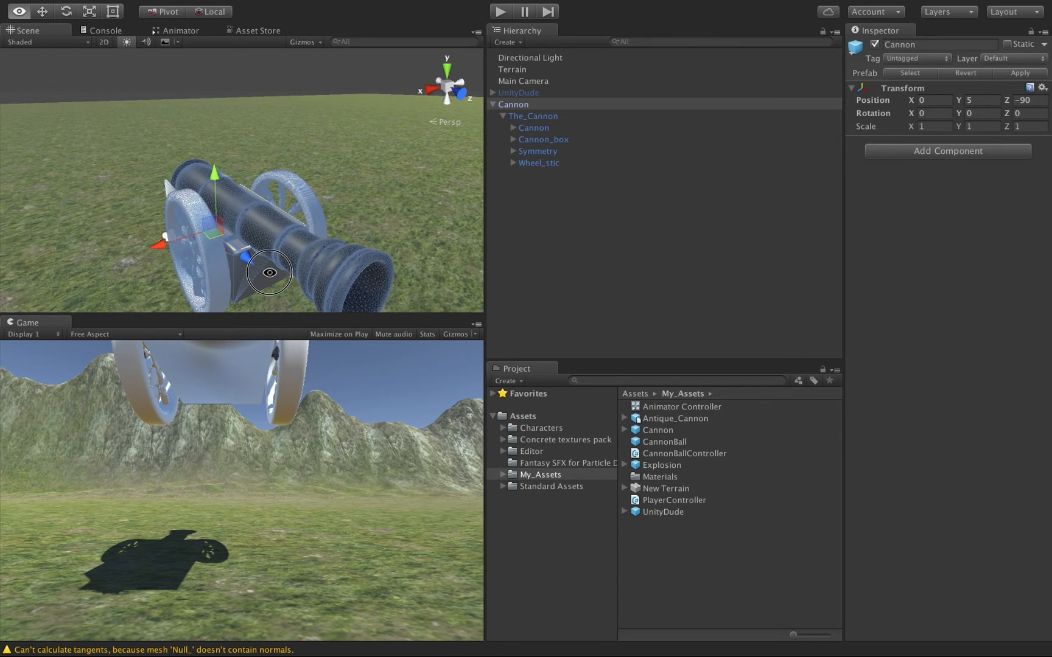
{"action": "scroll", "coordinate": [241, 273], "scroll_direction": "down", "scroll_amount": 5}
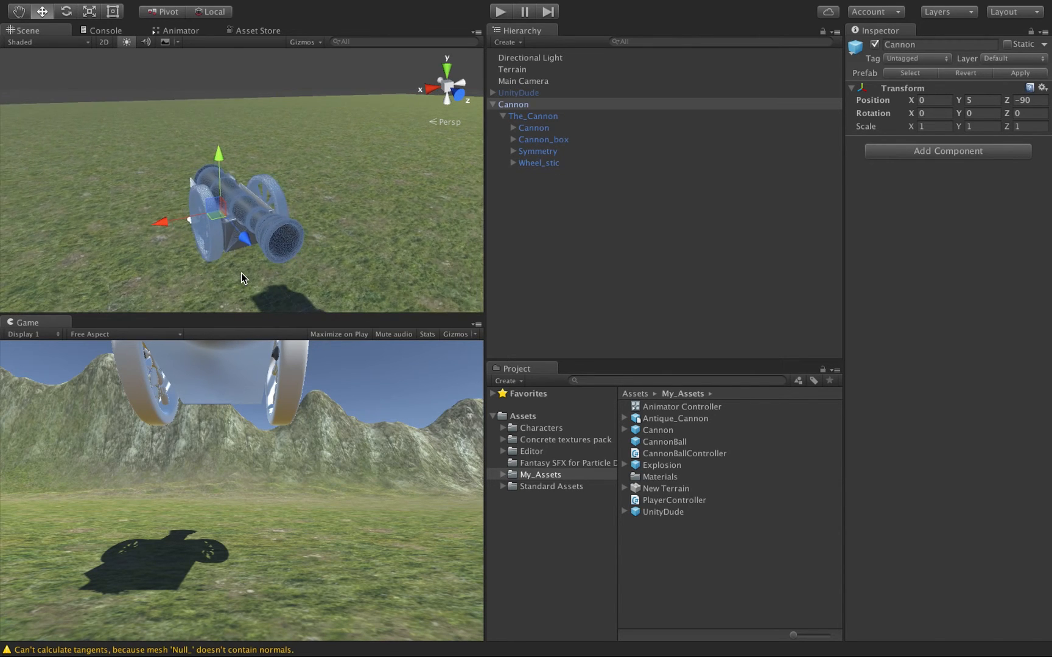
{"action": "scroll", "coordinate": [241, 273], "scroll_direction": "up", "scroll_amount": 3}
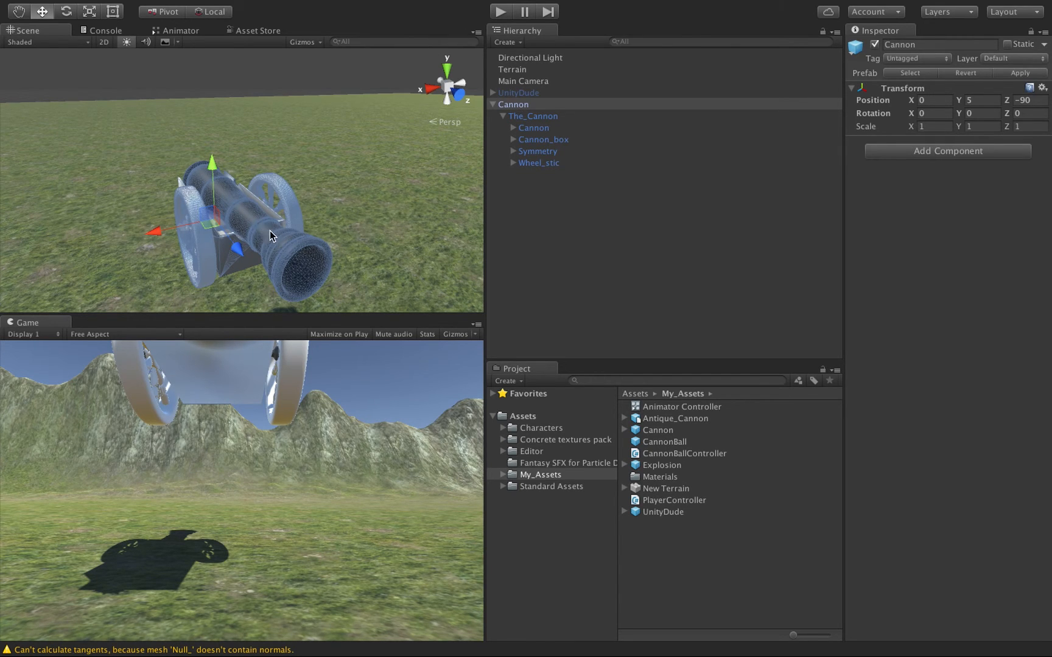
{"action": "left_click_drag", "start_coordinate": [295, 235], "coordinate": [529, 113], "text": "alt"}
{"action": "scroll", "coordinate": [373, 194], "scroll_direction": "up", "scroll_amount": 3}
{"action": "scroll", "coordinate": [373, 194], "scroll_direction": "up", "scroll_amount": 4}
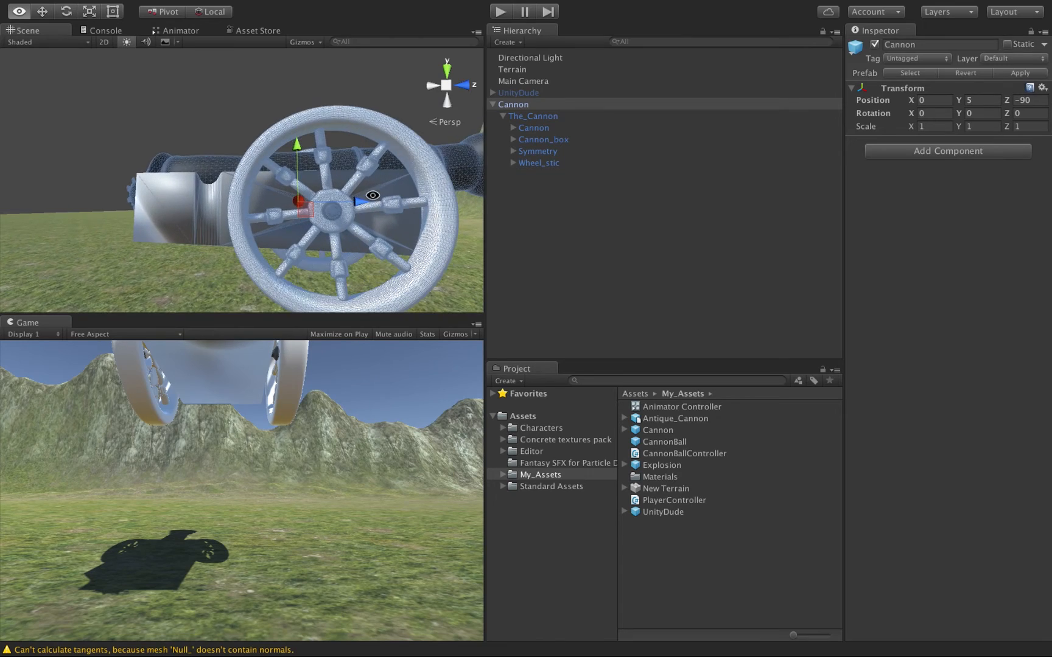
{"action": "left_click_drag", "start_coordinate": [357, 181], "coordinate": [238, 311], "text": "alt"}
{"action": "scroll", "coordinate": [254, 276], "scroll_direction": "down", "scroll_amount": 5}
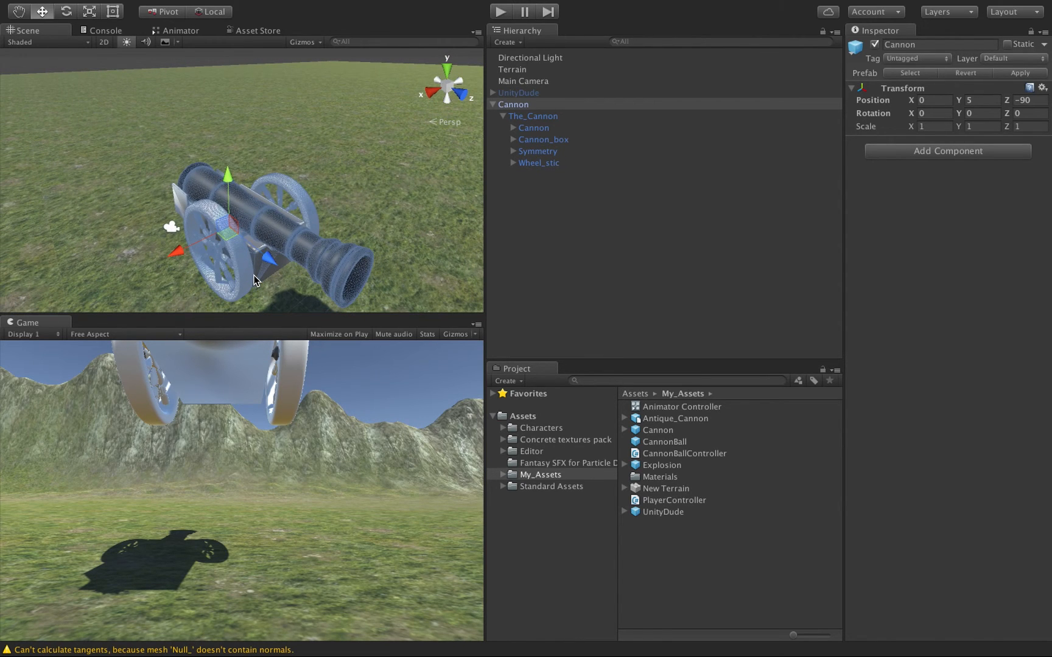
Deactivate the Cannon and Cannon_box parts under The_Cannon to isolate the wheels and axle
{"action": "left_click", "coordinate": [533, 128]}
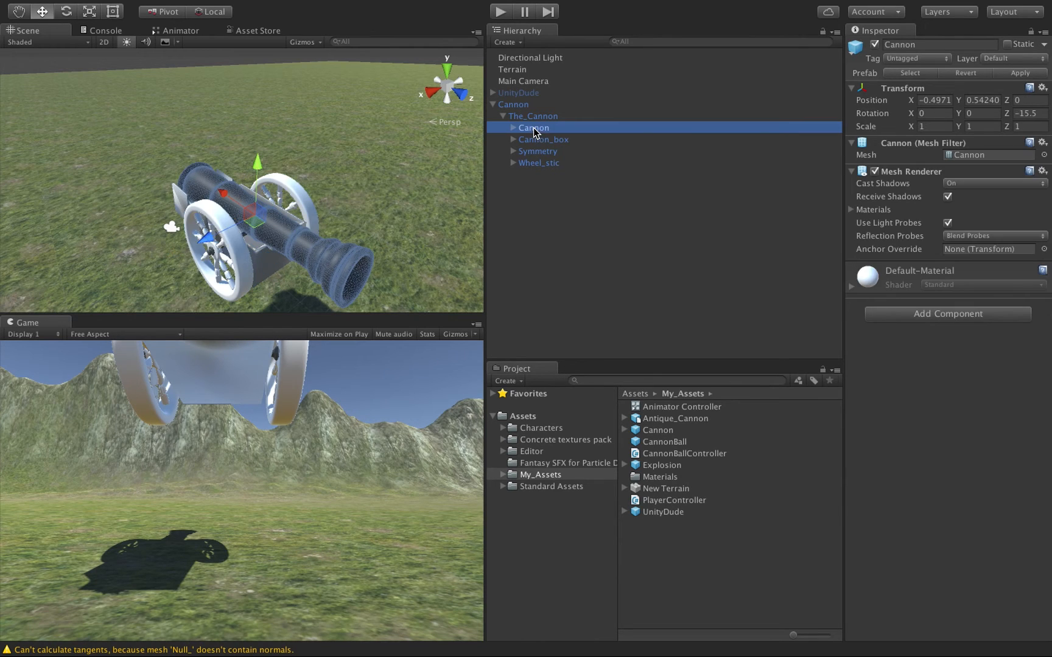
{"action": "left_click", "coordinate": [875, 44]}
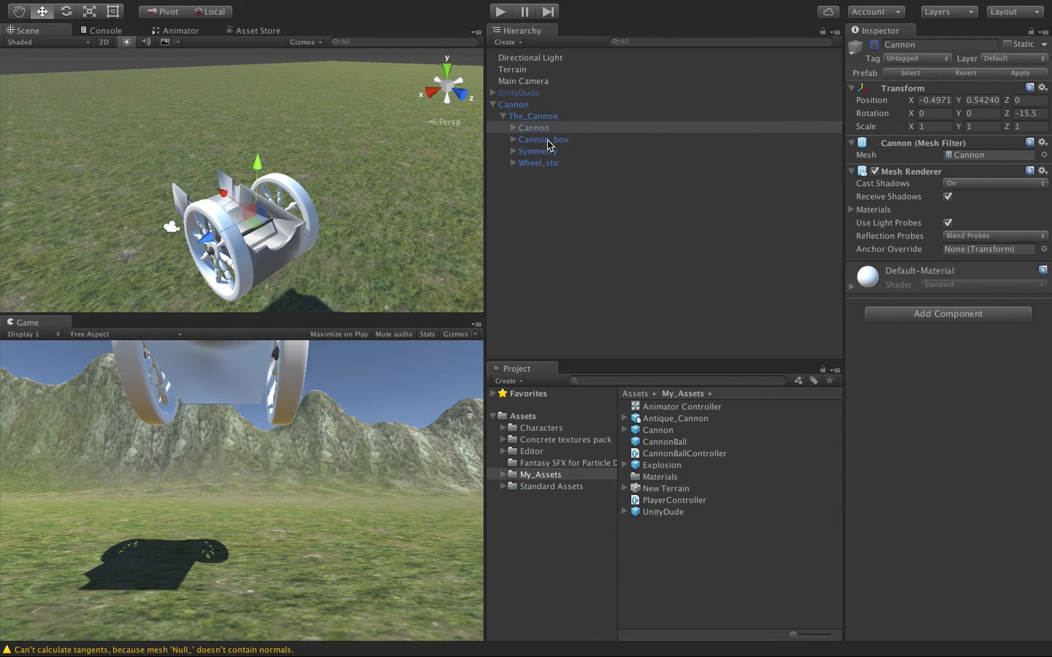
{"action": "key", "text": "Down"}
{"action": "left_click", "coordinate": [875, 44]}
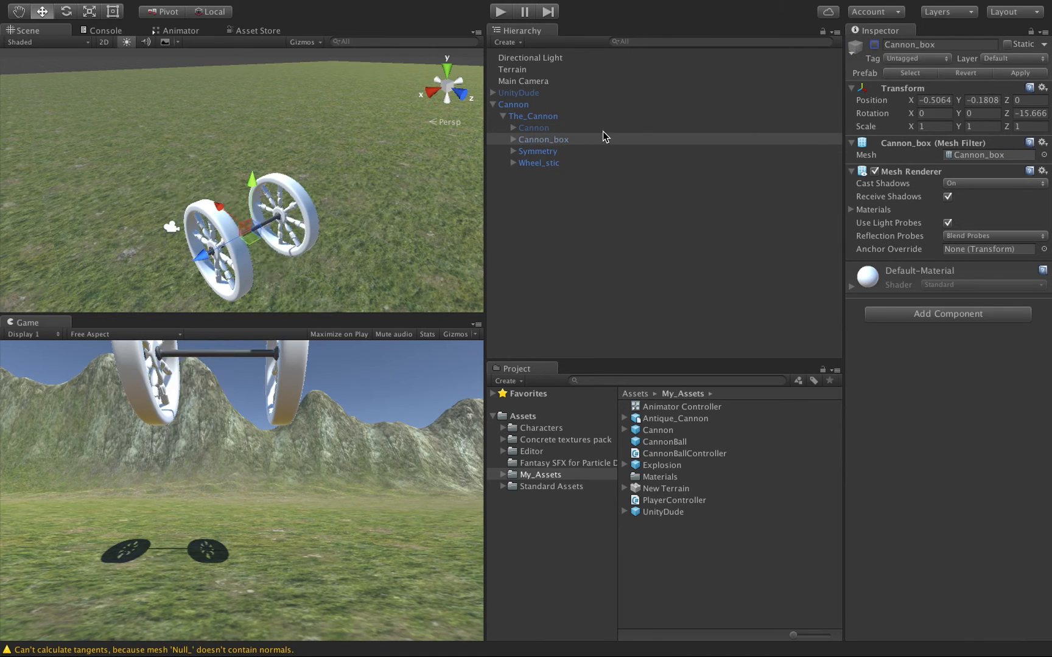
{"action": "scroll", "coordinate": [361, 263], "scroll_direction": "up", "scroll_amount": 5}
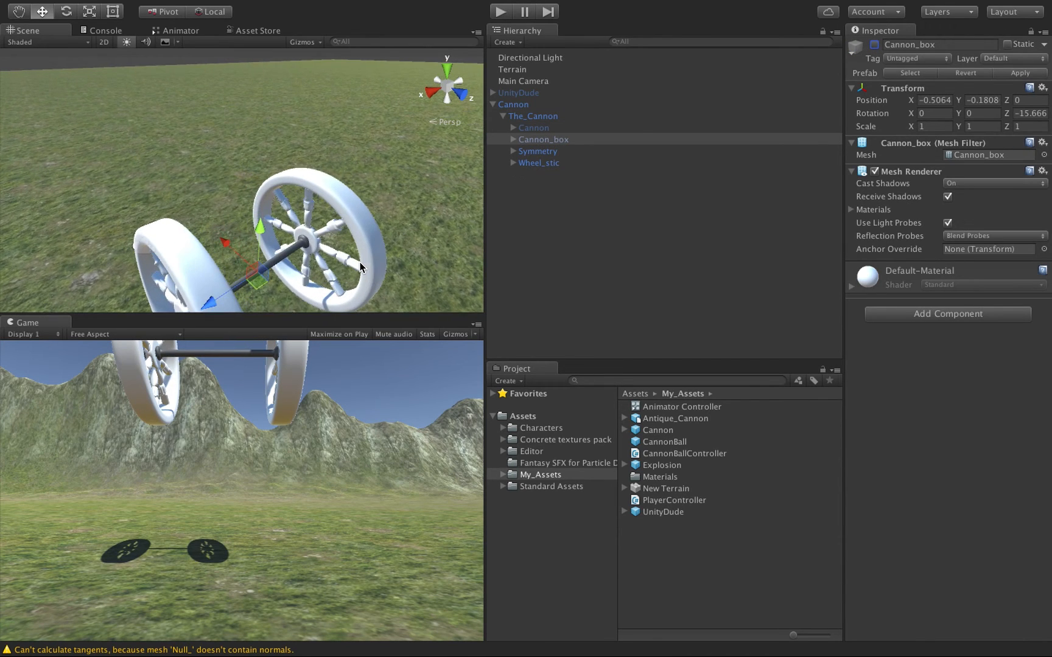
Examine the Cylin1 axle under Wheel_stic and compare its pivot with the parent Cannon's pivot
{"action": "left_click", "coordinate": [513, 162]}
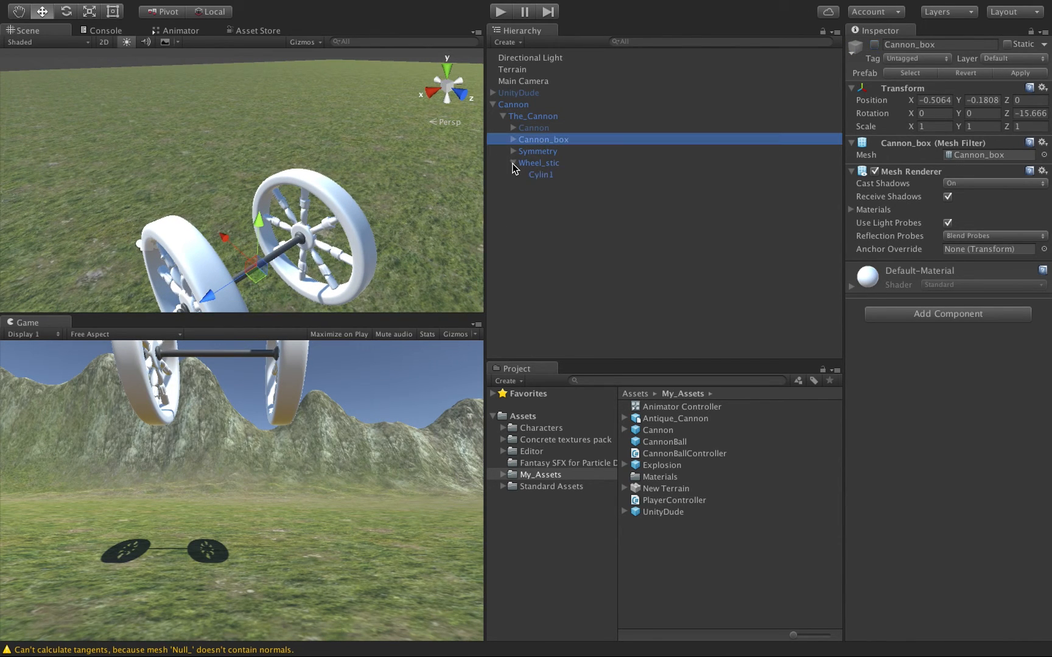
{"action": "left_click", "coordinate": [541, 175]}
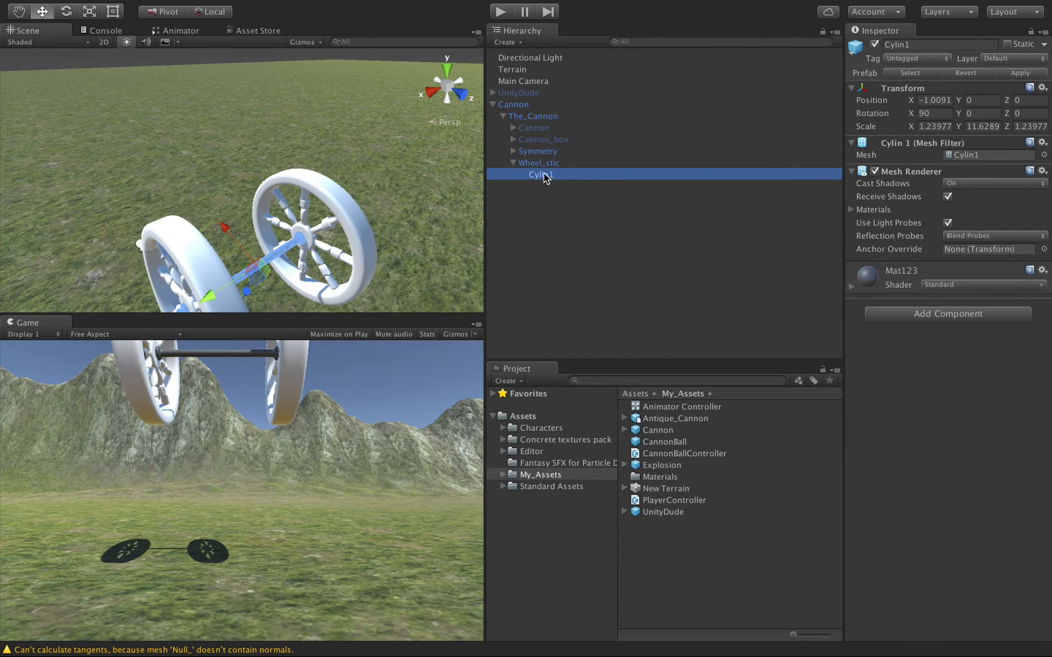
{"action": "scroll", "coordinate": [361, 241], "scroll_direction": "down", "scroll_amount": 3}
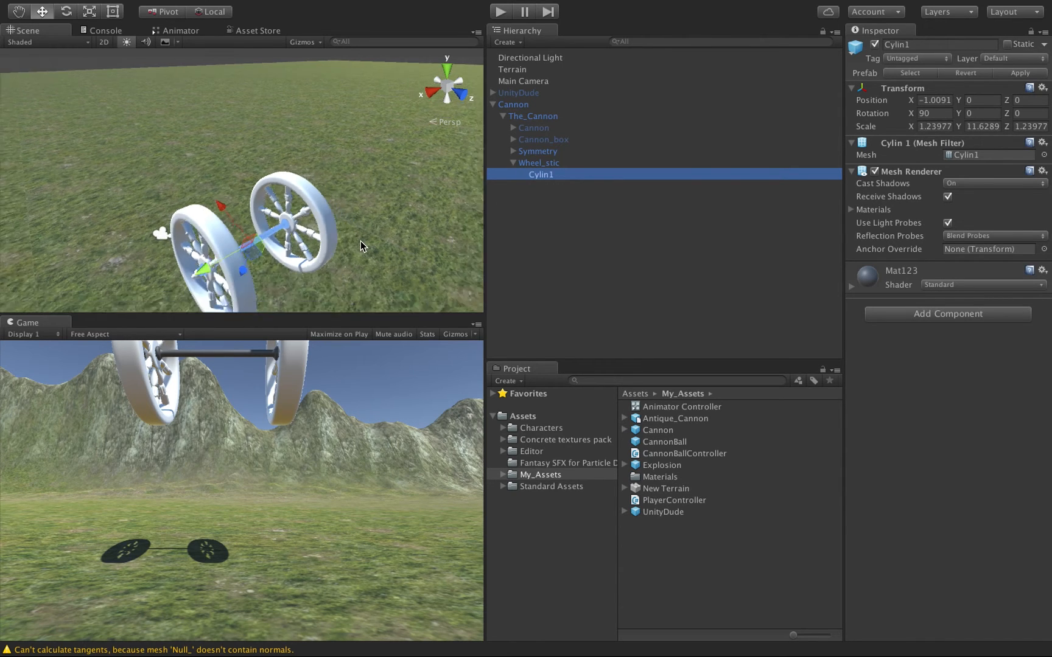
{"action": "scroll", "coordinate": [361, 241], "scroll_direction": "up", "scroll_amount": 6}
{"action": "scroll", "coordinate": [361, 241], "scroll_direction": "down", "scroll_amount": 3}
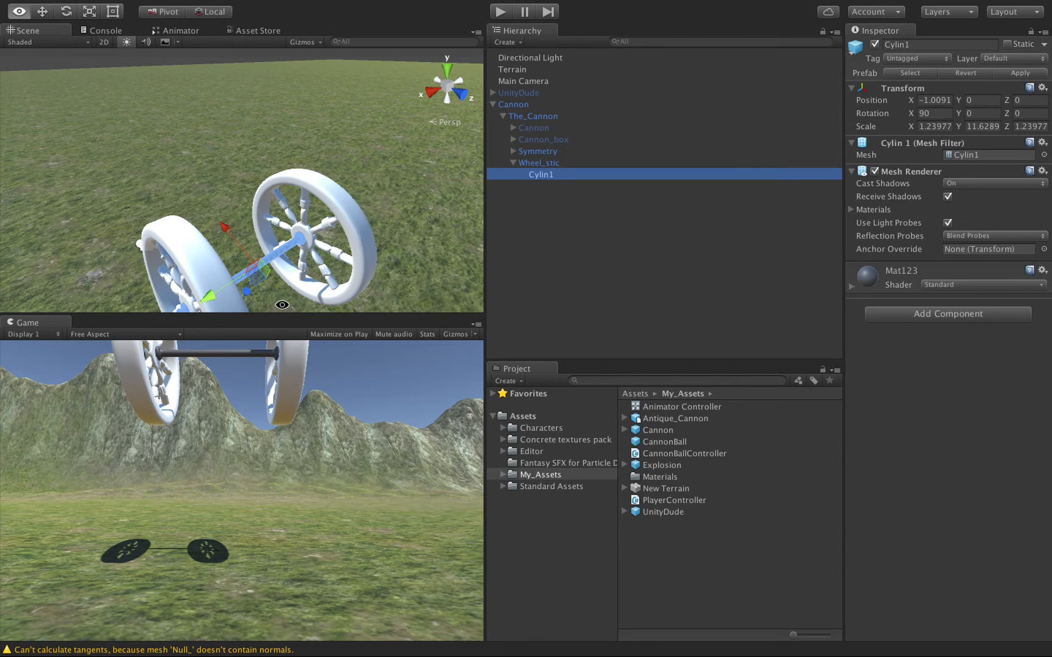
{"action": "left_click_drag", "start_coordinate": [281, 300], "coordinate": [228, 271], "text": "alt"}
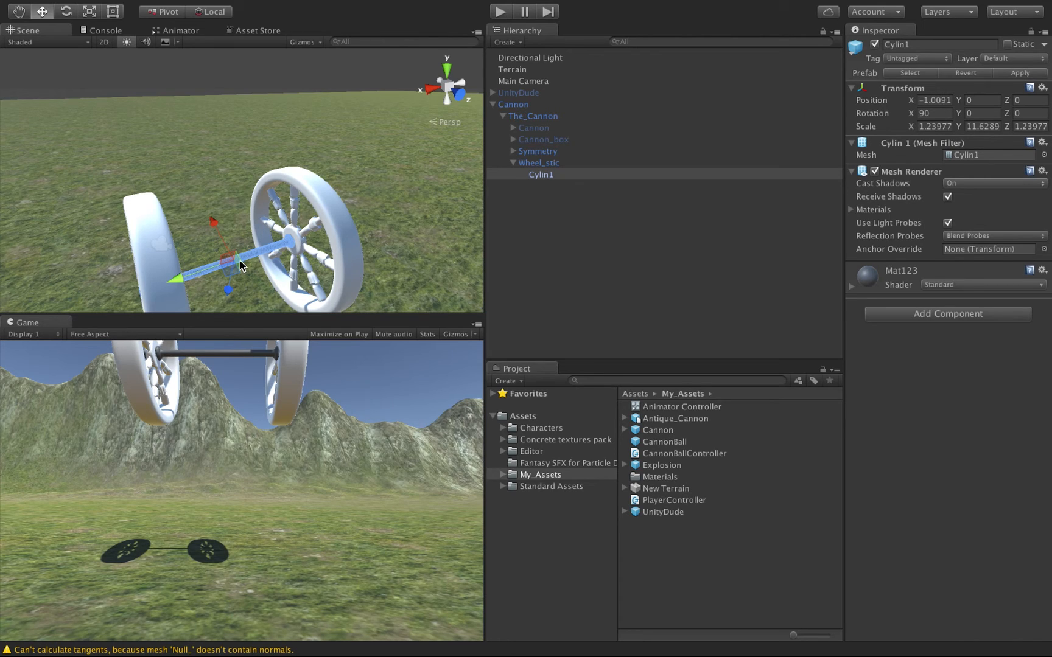
{"action": "left_click", "coordinate": [515, 105]}
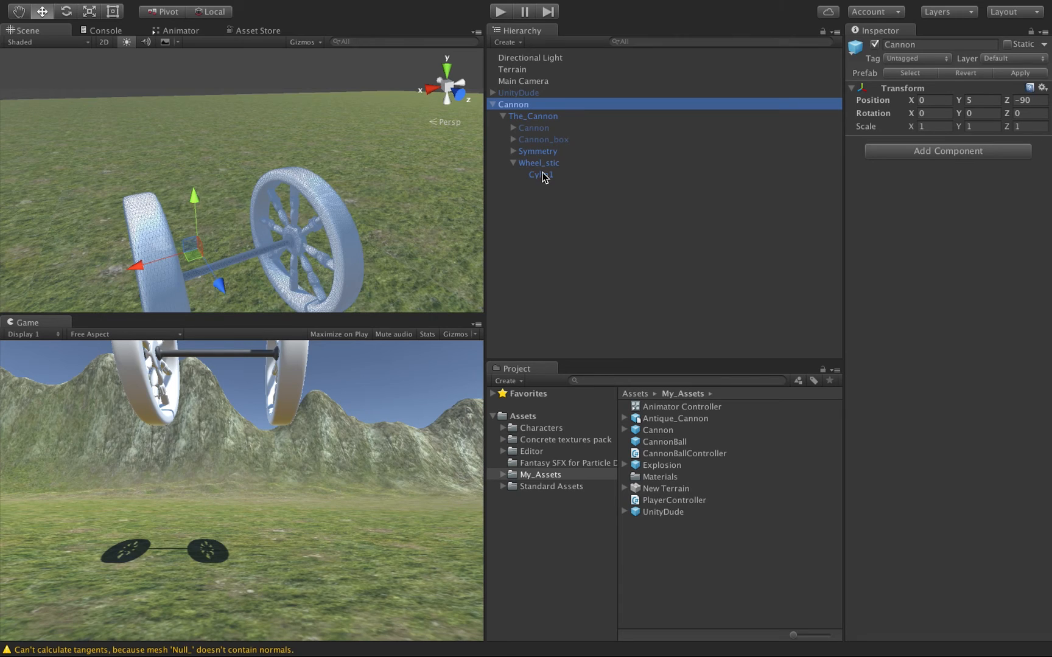
Move The_Cannon out of the parent Cannon to the scene root, accepting the break of the prefab instance
{"action": "left_click", "coordinate": [503, 116]}
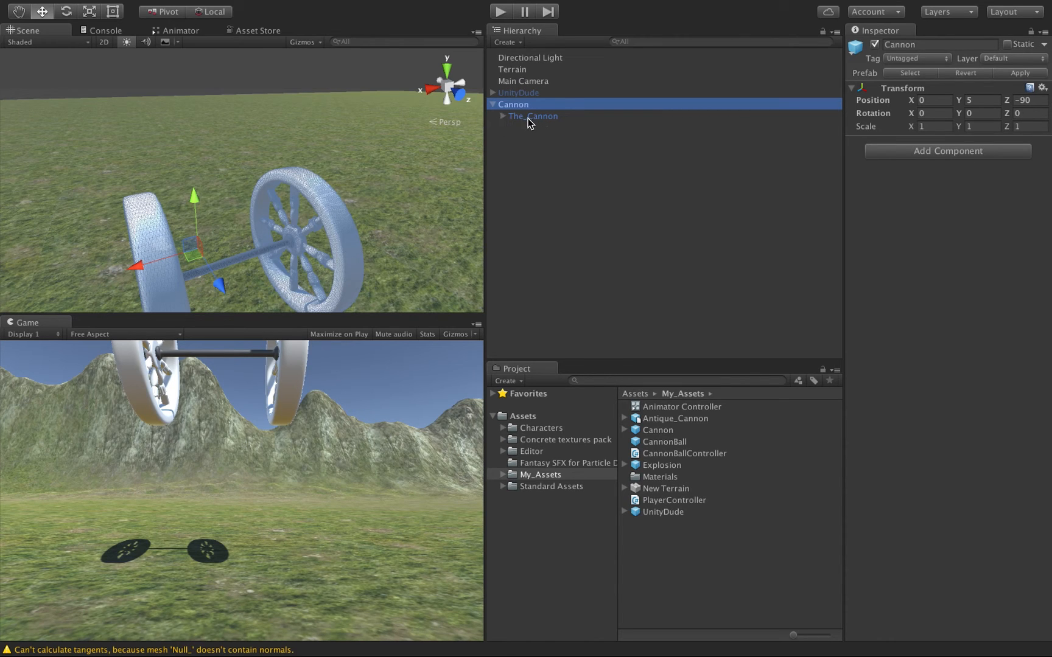
{"action": "left_click_drag", "start_coordinate": [531, 118], "coordinate": [510, 98]}
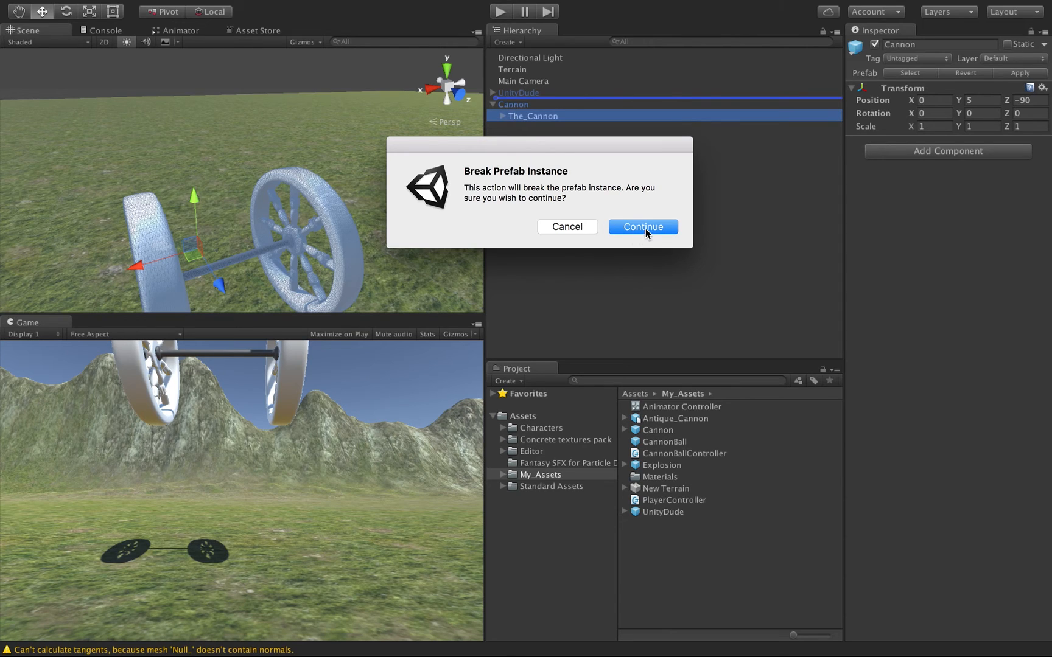
{"action": "left_click", "coordinate": [645, 228]}
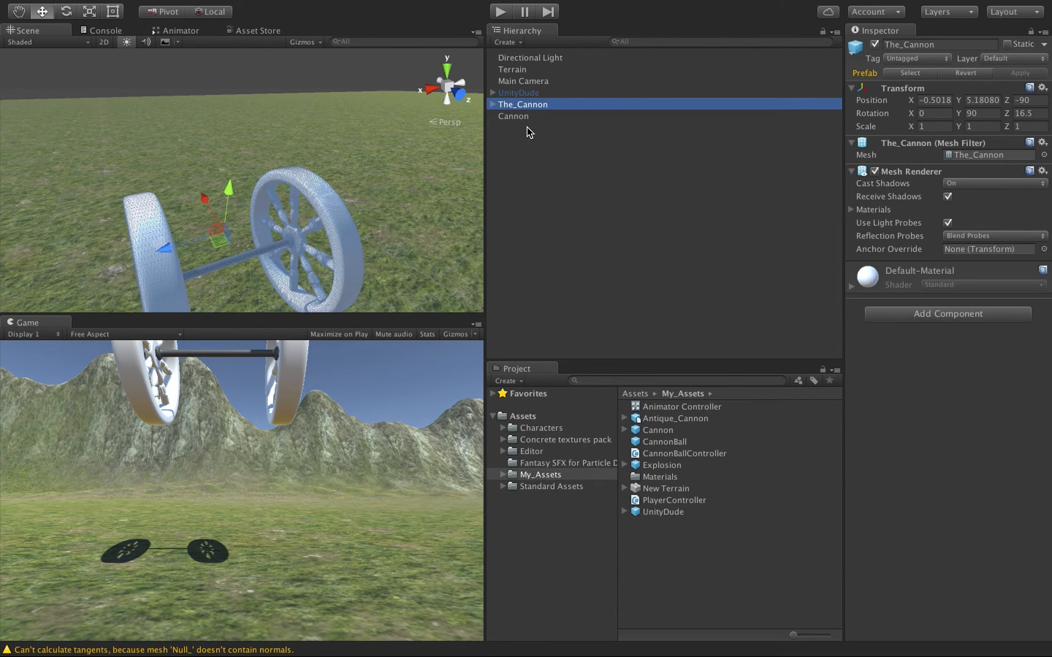
Make the empty Cannon object a child of Cylin1 and set its local position to 0, 0, 0 to centre it on the axle
{"action": "left_click", "coordinate": [506, 116]}
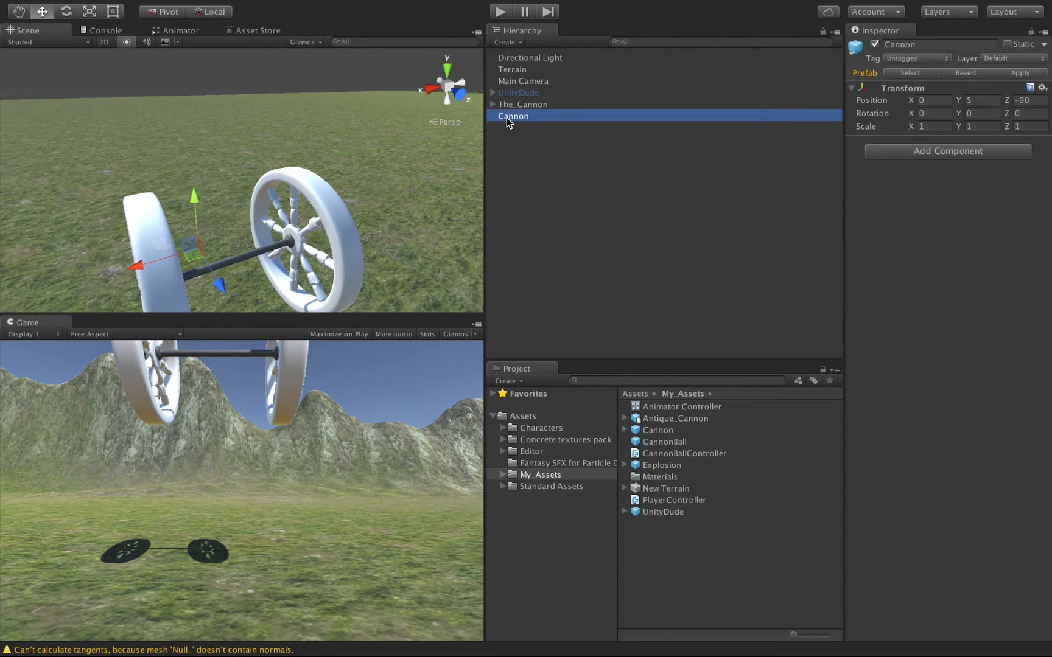
{"action": "left_click", "coordinate": [492, 104]}
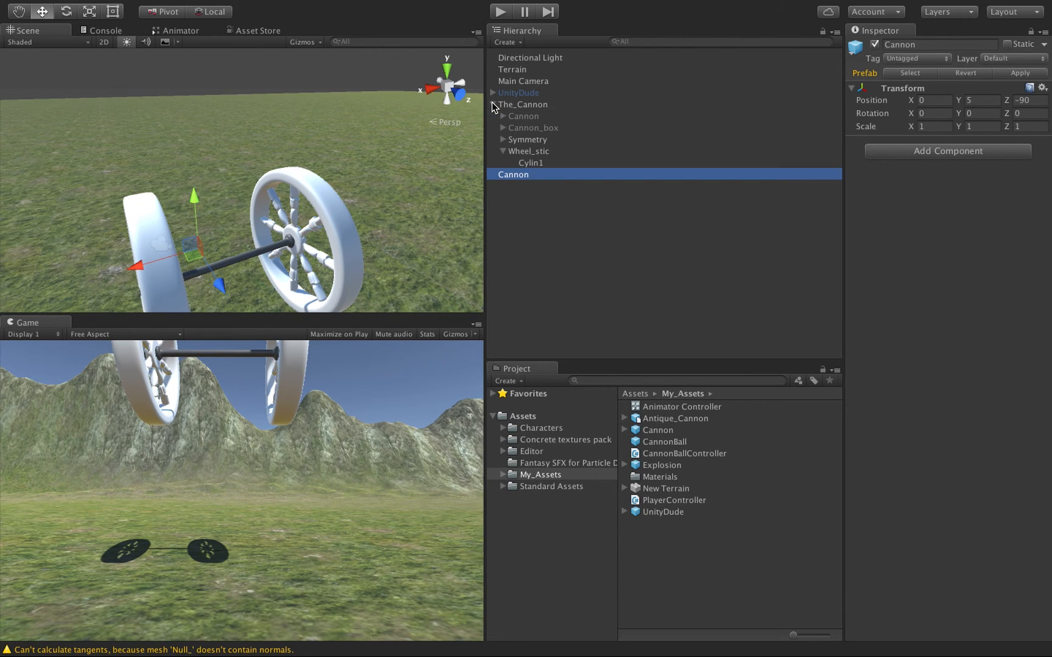
{"action": "left_click_drag", "start_coordinate": [513, 175], "coordinate": [539, 164]}
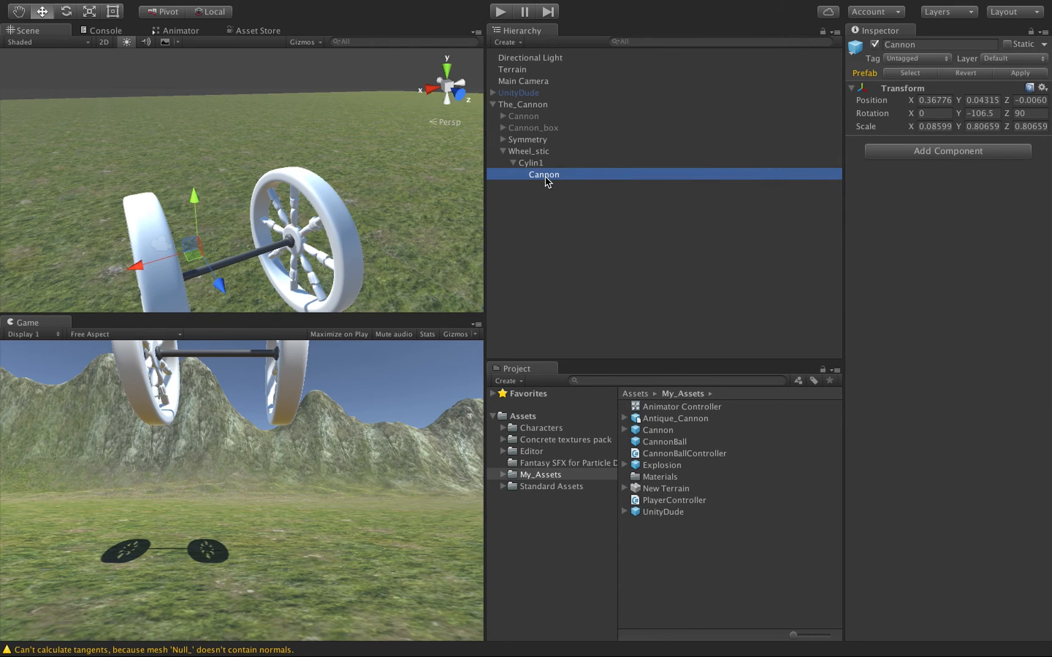
{"action": "left_click", "coordinate": [930, 101]}
{"action": "type", "text": "0"}
{"action": "key", "text": "Tab"}
{"action": "type", "text": "0"}
{"action": "key", "text": "Tab"}
{"action": "type", "text": "0"}
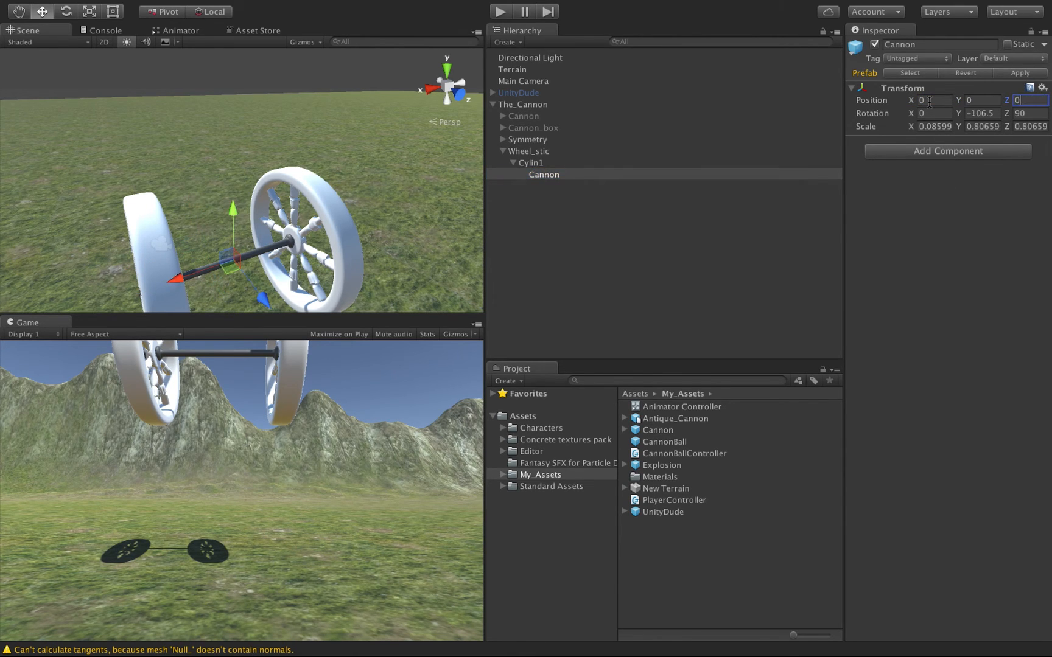
{"action": "key", "text": "Tab"}
{"action": "left_click_drag", "start_coordinate": [234, 289], "coordinate": [286, 201], "text": "alt"}
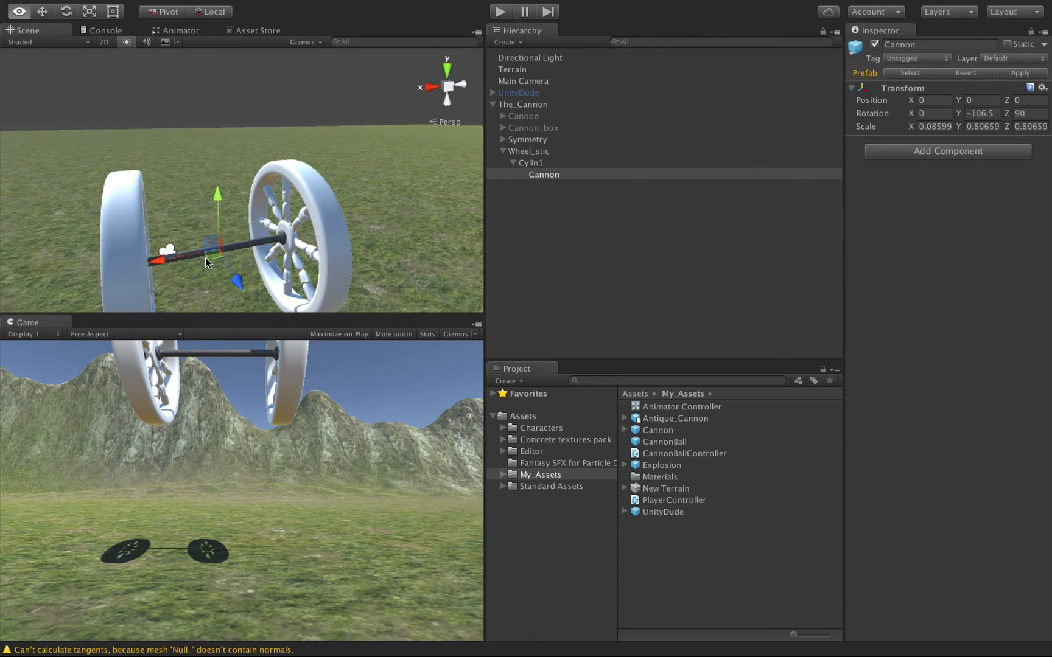
Move the empty Cannon from Cylin1 back to the scene root and make The_Cannon its child again
{"action": "left_click", "coordinate": [544, 175]}
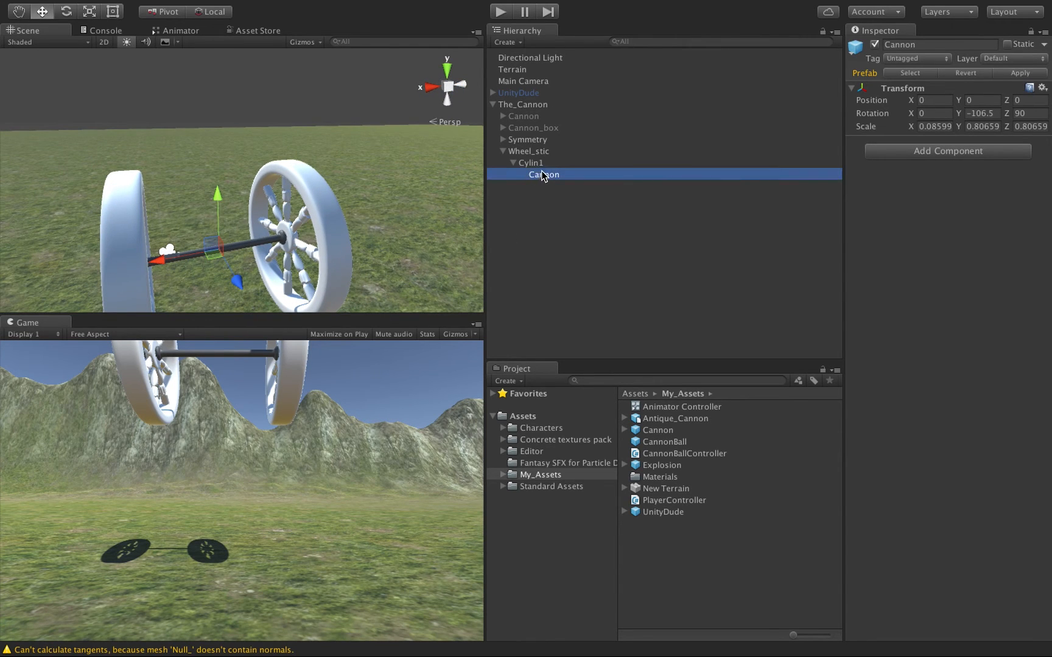
{"action": "left_click_drag", "start_coordinate": [550, 176], "coordinate": [506, 99]}
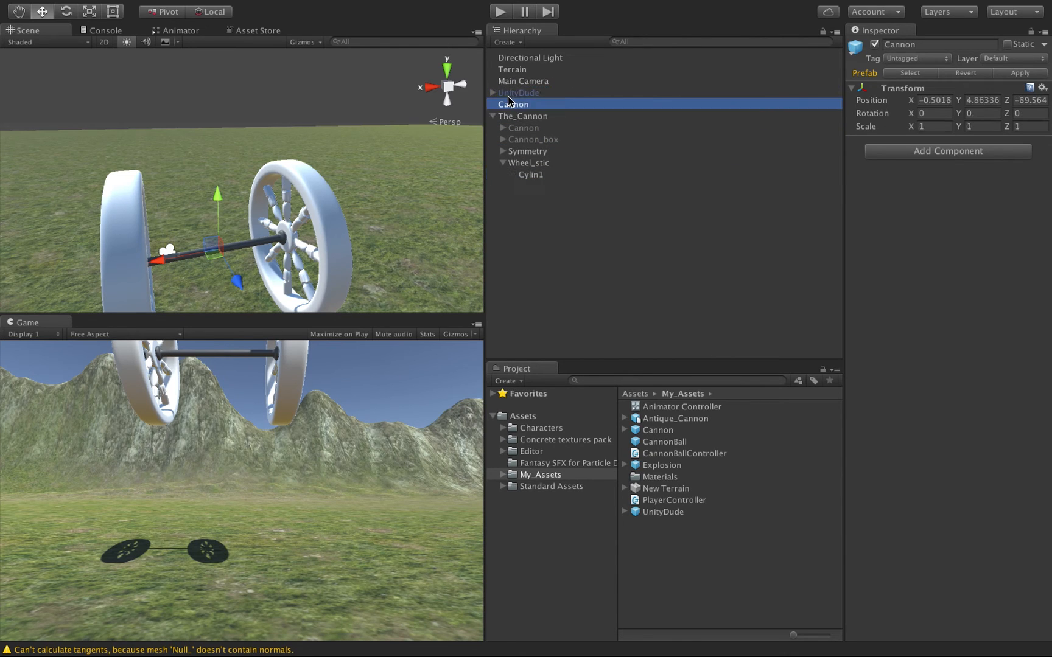
{"action": "left_click", "coordinate": [510, 117]}
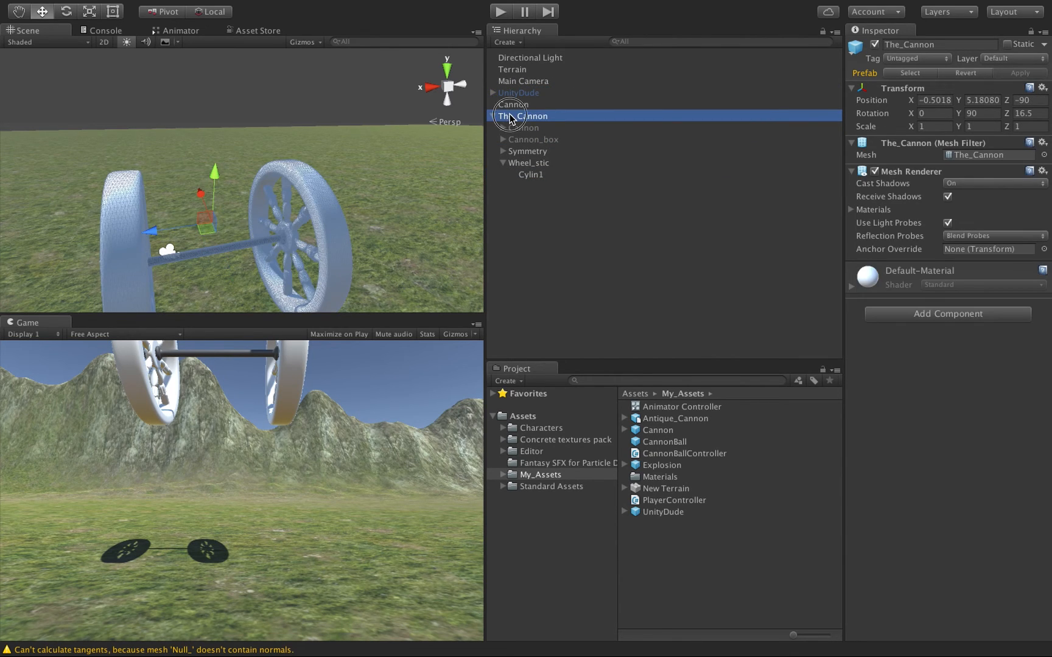
{"action": "left_click_drag", "start_coordinate": [510, 118], "coordinate": [514, 105]}
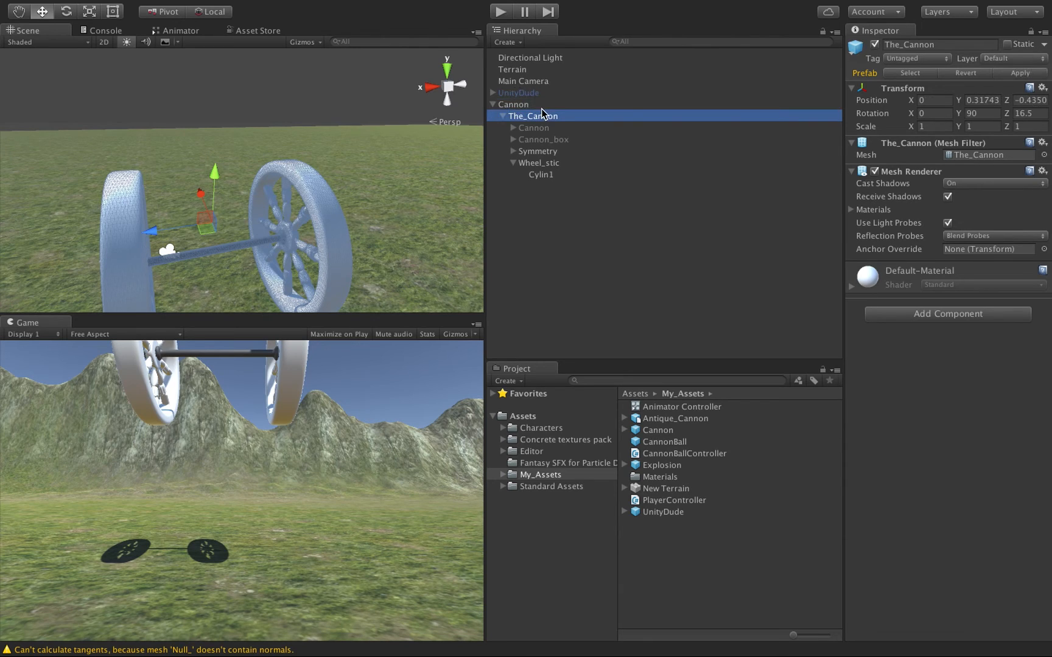
{"action": "left_click", "coordinate": [513, 105]}
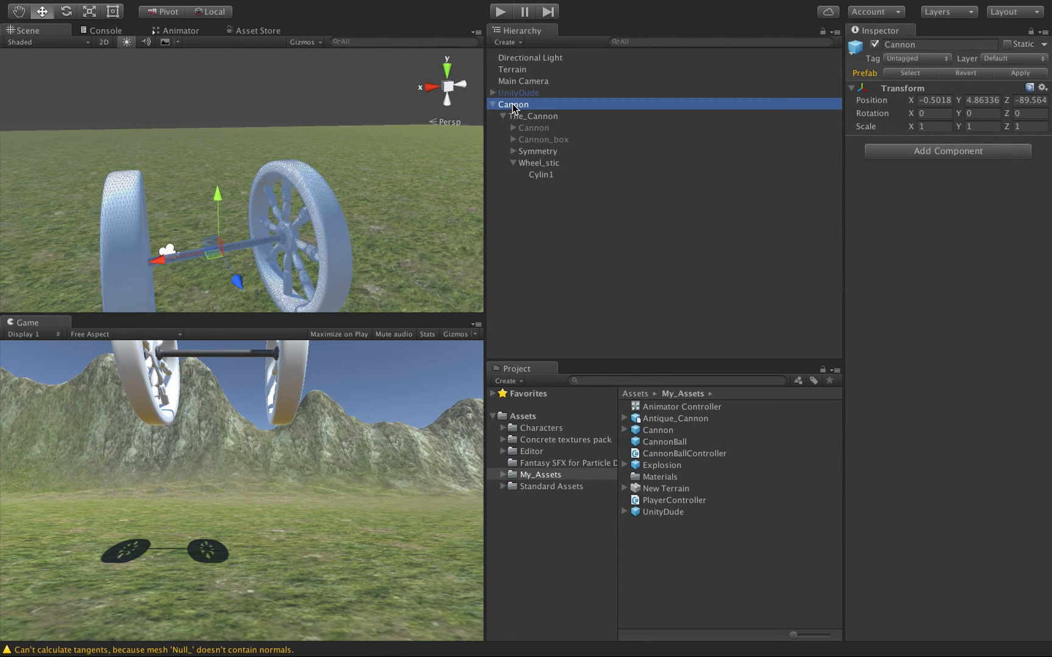
Reactivate the Cannon and Cannon_box parts under The_Cannon
{"action": "left_click", "coordinate": [535, 128]}
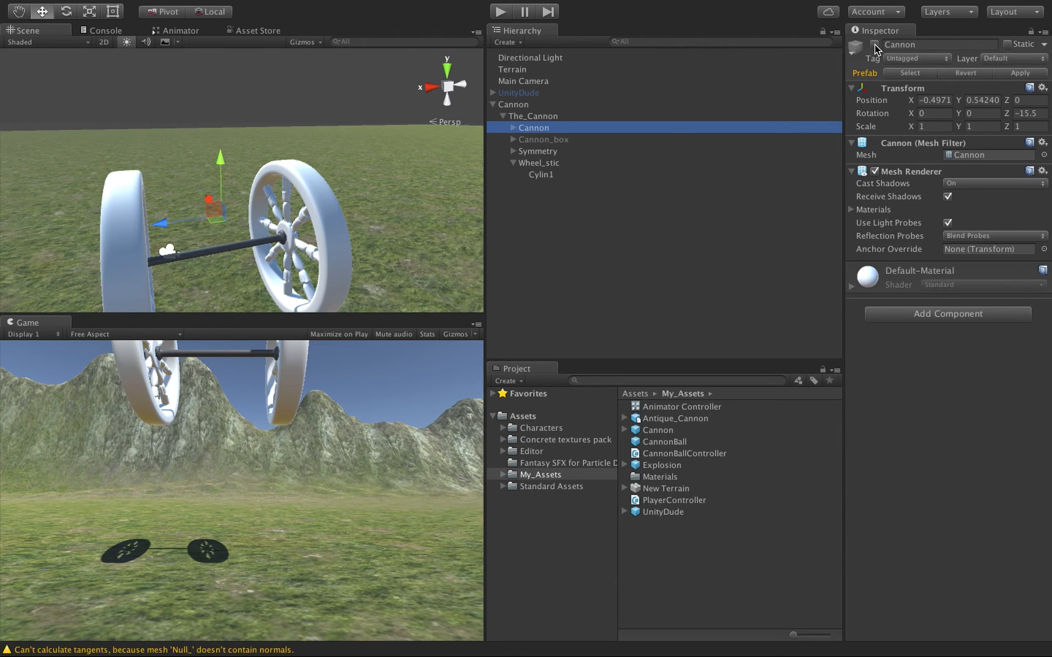
{"action": "left_click", "coordinate": [874, 44]}
{"action": "left_click", "coordinate": [539, 140]}
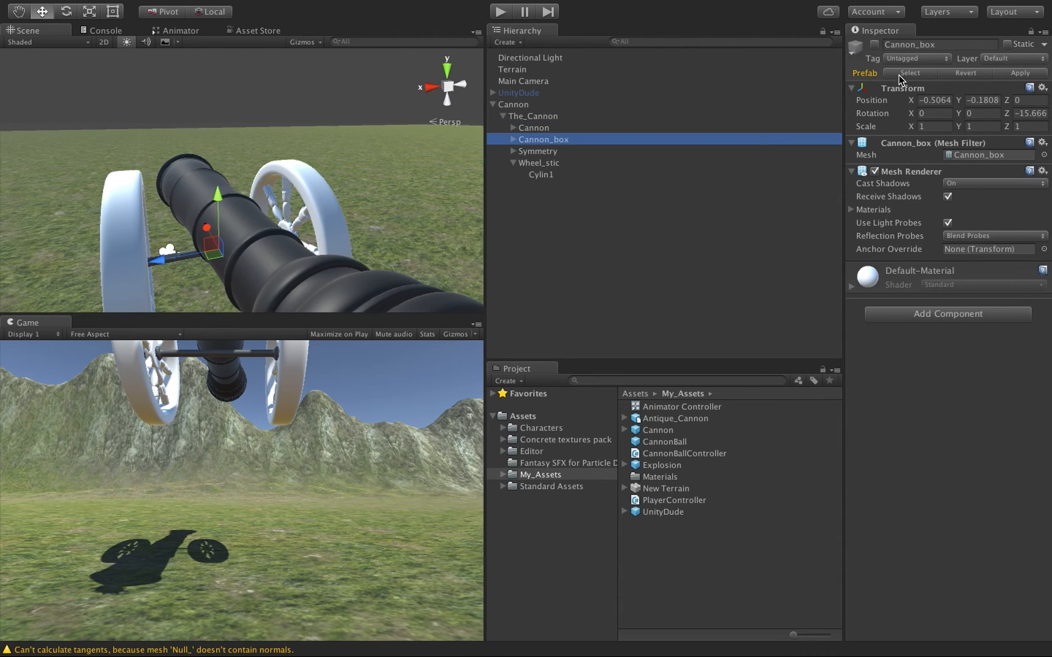
{"action": "left_click", "coordinate": [874, 44]}
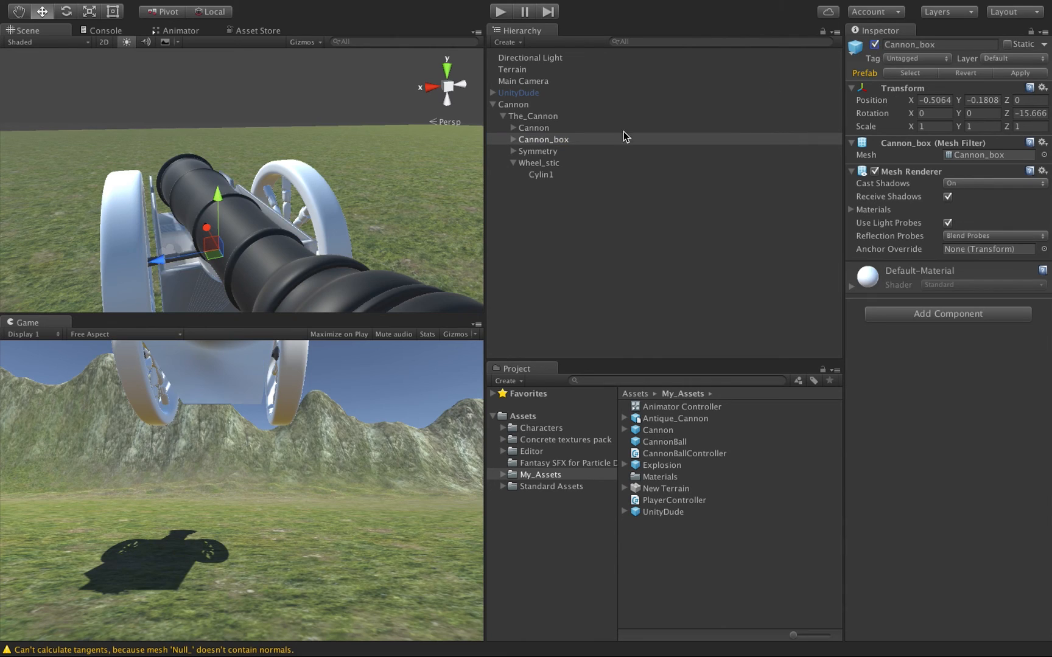
Examine the parent Cannon's new pivot from the side and compare it with The_Cannon's own axes
{"action": "left_click", "coordinate": [516, 104]}
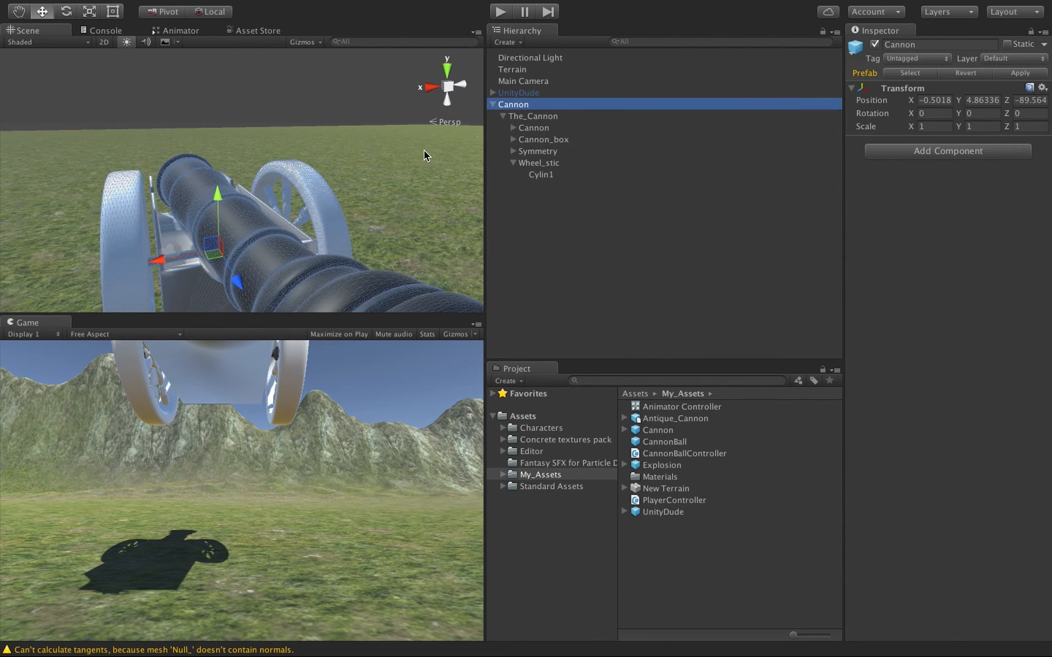
{"action": "key", "text": "alt"}
{"action": "left_click_drag", "start_coordinate": [191, 272], "coordinate": [378, 308], "text": "alt"}
{"action": "scroll", "coordinate": [373, 265], "scroll_direction": "down", "scroll_amount": 5}
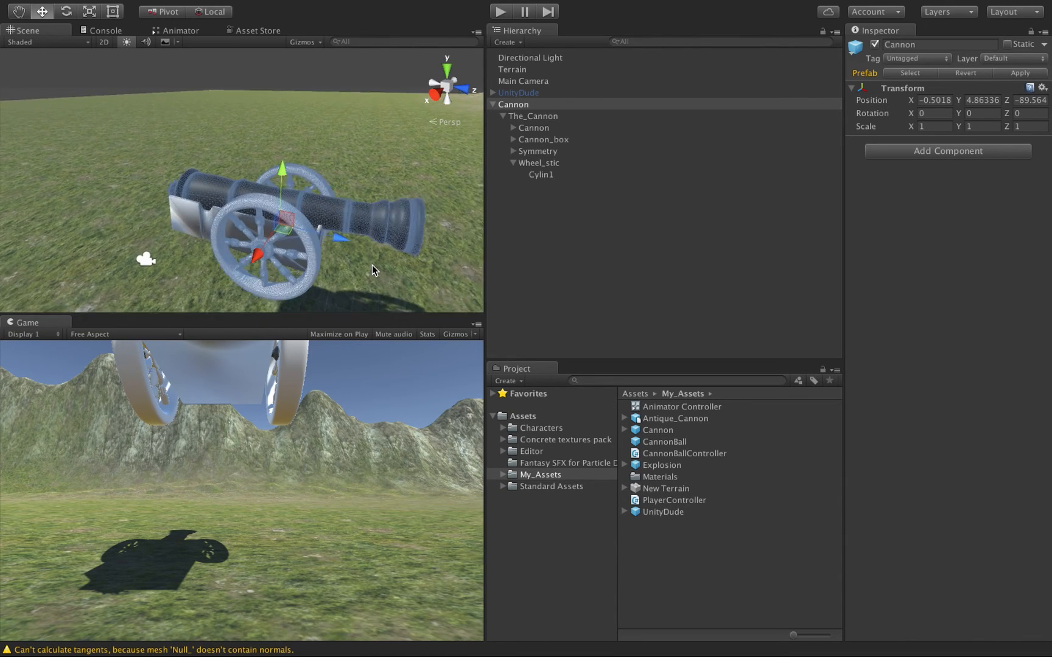
{"action": "scroll", "coordinate": [373, 265], "scroll_direction": "up", "scroll_amount": 2}
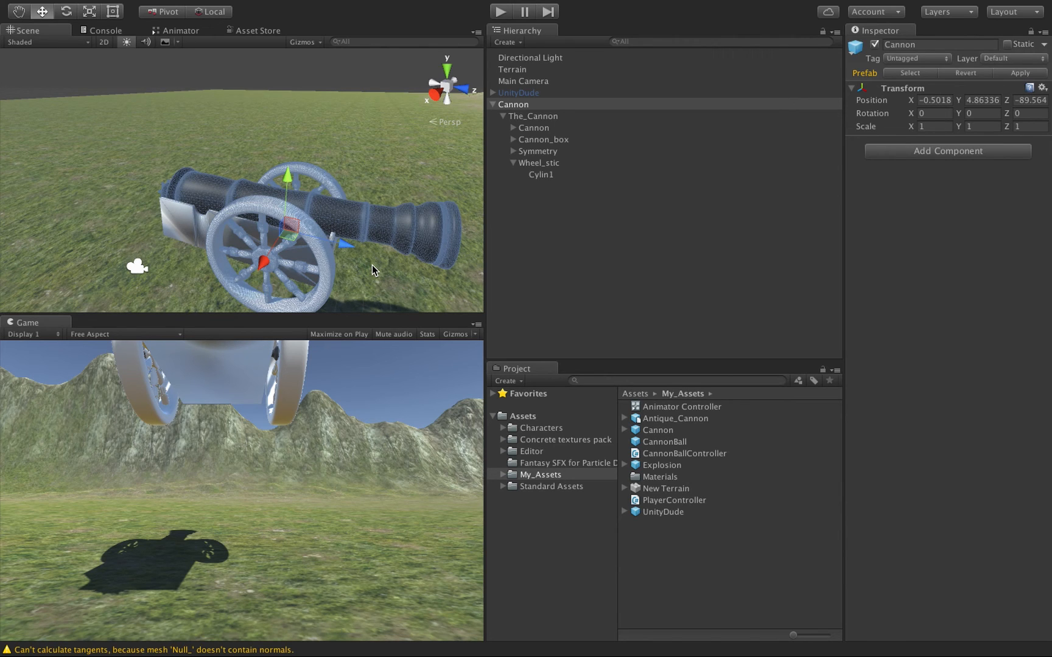
{"action": "left_click", "coordinate": [530, 122]}
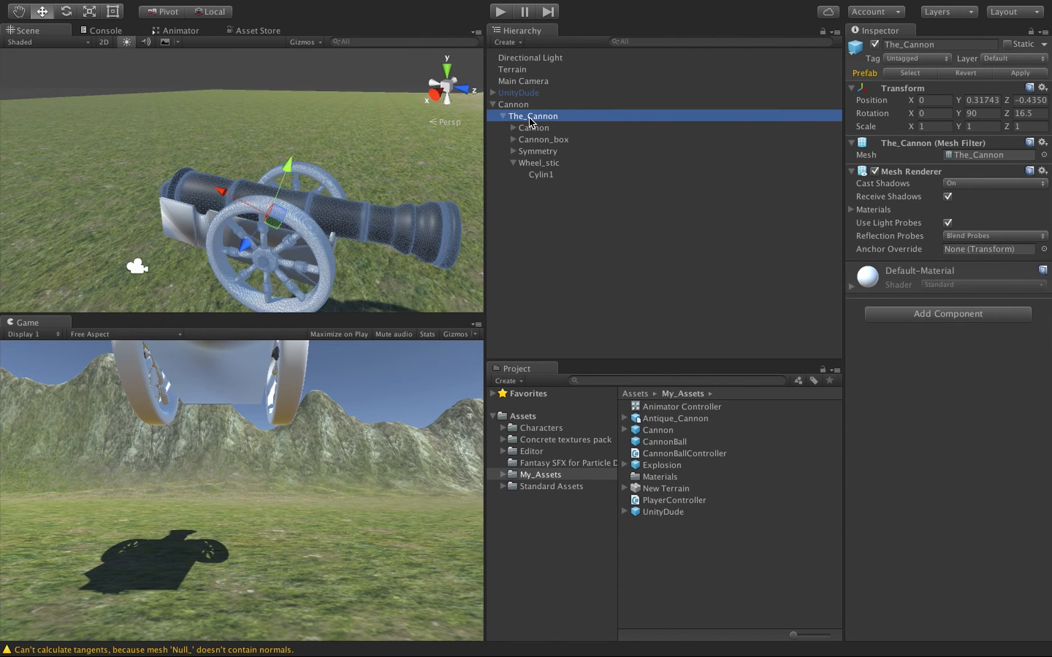
{"action": "left_click", "coordinate": [511, 107]}
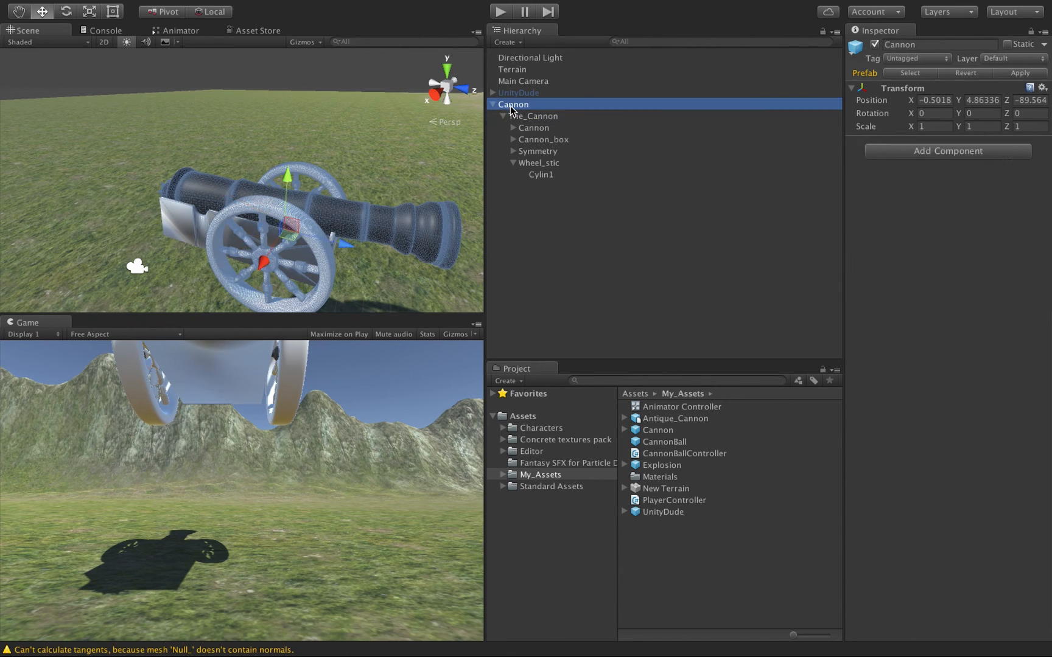
Set the parent Cannon's position to X 0, Y 0, Z -90
{"action": "left_click", "coordinate": [934, 101]}
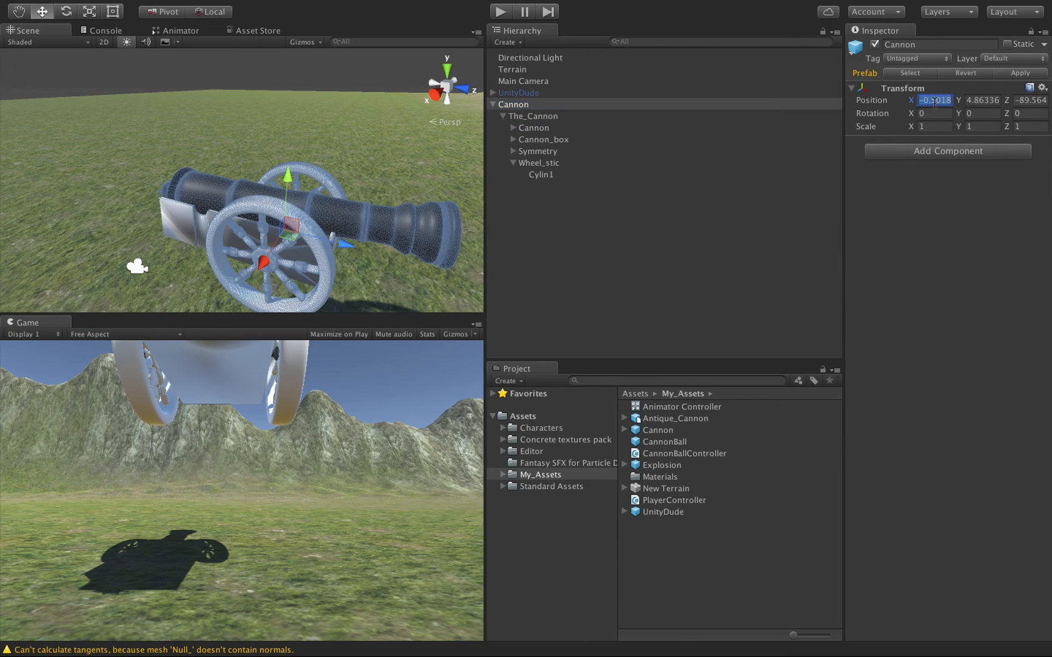
{"action": "type", "text": "0"}
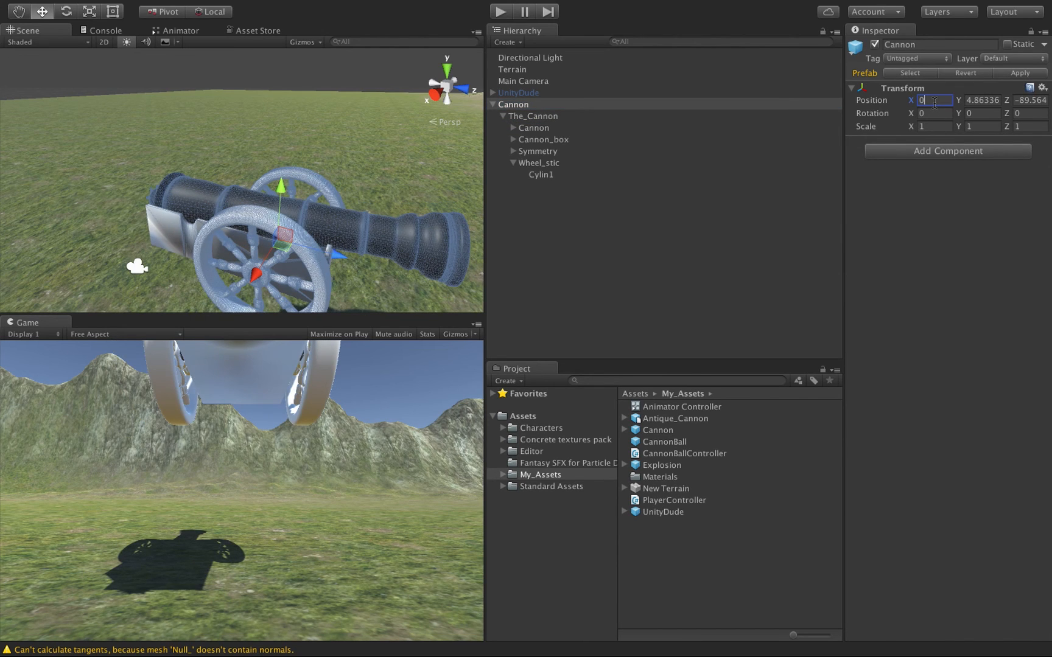
{"action": "key", "text": "Tab"}
{"action": "type", "text": "0"}
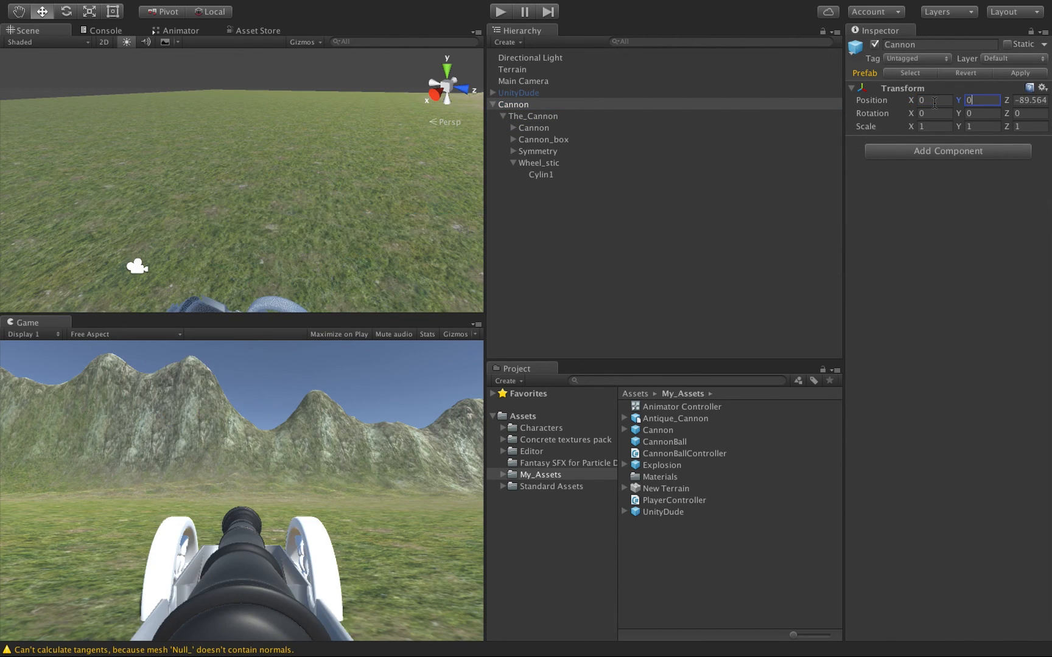
{"action": "key", "text": "Tab"}
{"action": "type", "text": "-90"}
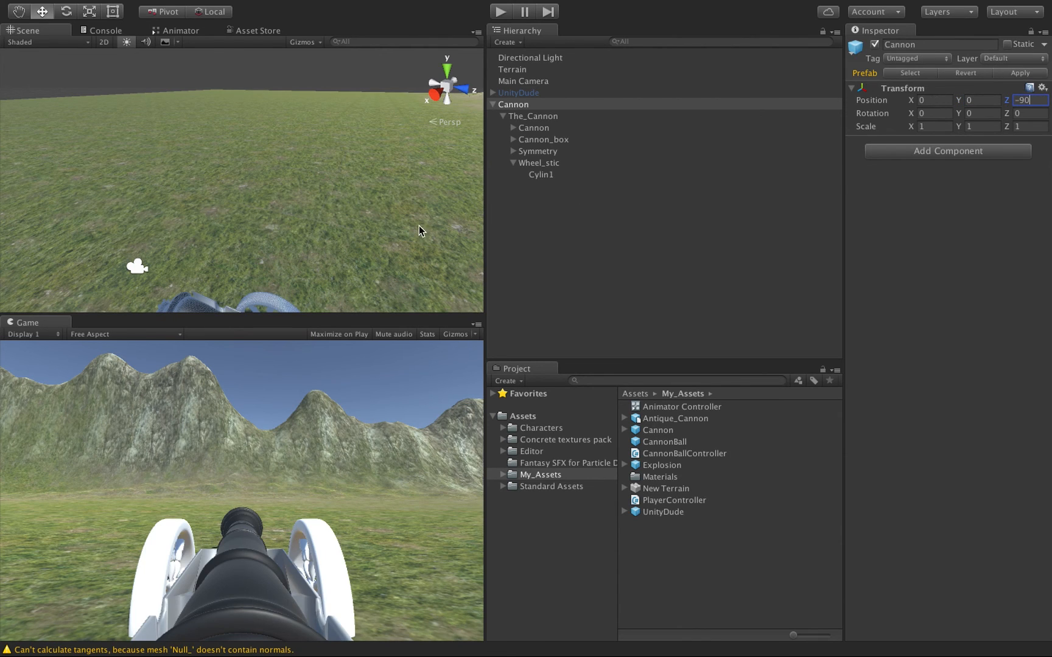
Check the cannon against the ground from the side and raise the parent Cannon to a Y position of 2
{"action": "scroll", "coordinate": [316, 214], "scroll_direction": "down", "scroll_amount": 5}
{"action": "scroll", "coordinate": [317, 214], "scroll_direction": "down", "scroll_amount": 1}
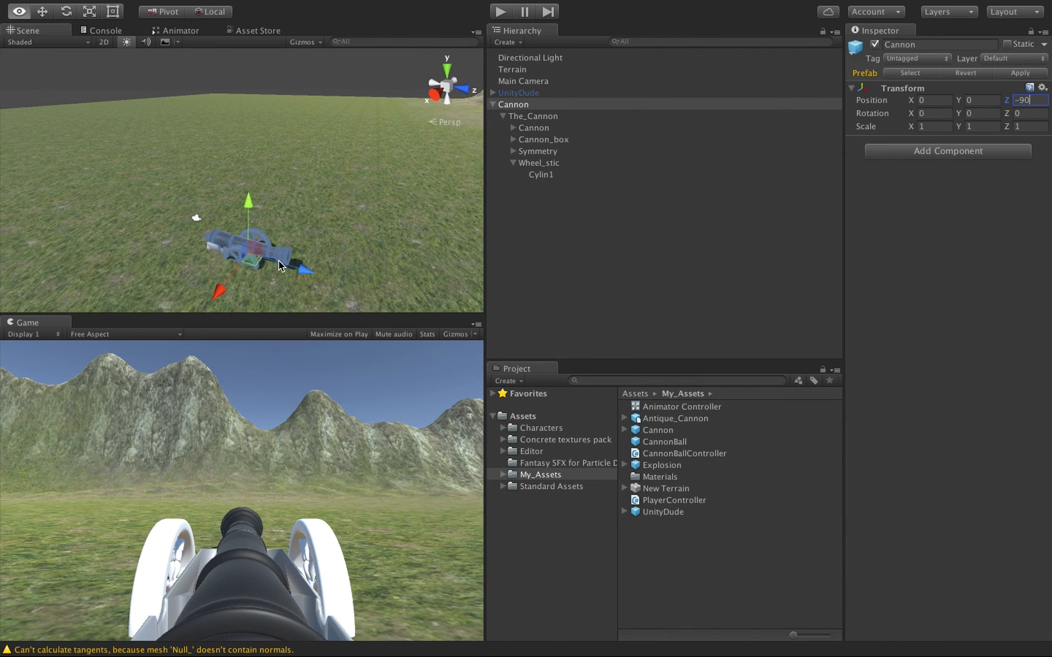
{"action": "left_click_drag", "start_coordinate": [278, 263], "coordinate": [280, 174], "text": "alt"}
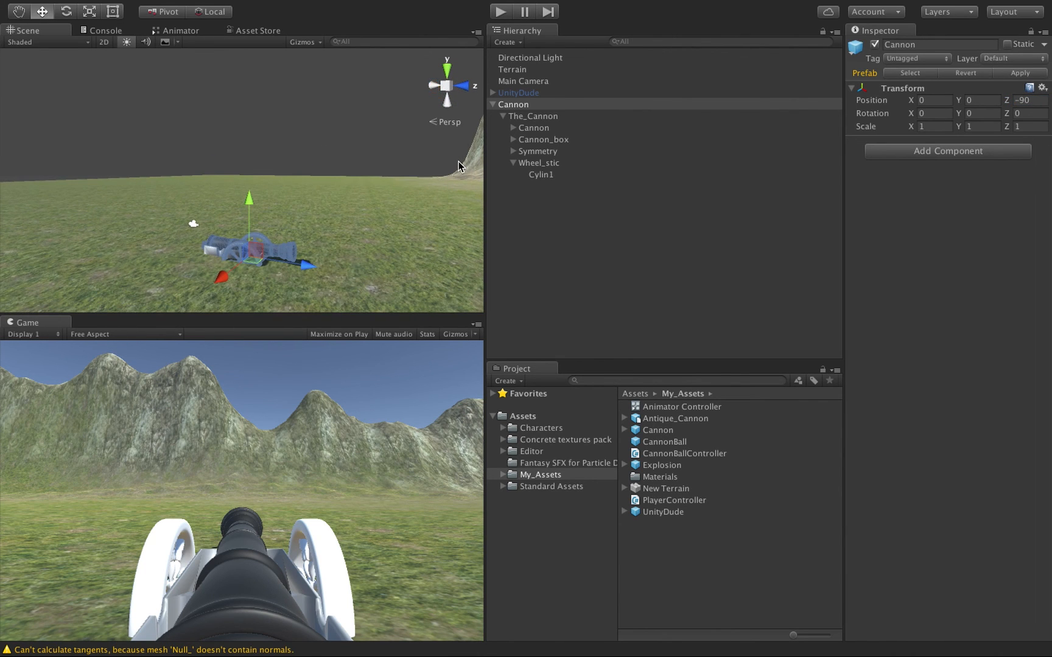
{"action": "double_click", "coordinate": [518, 104]}
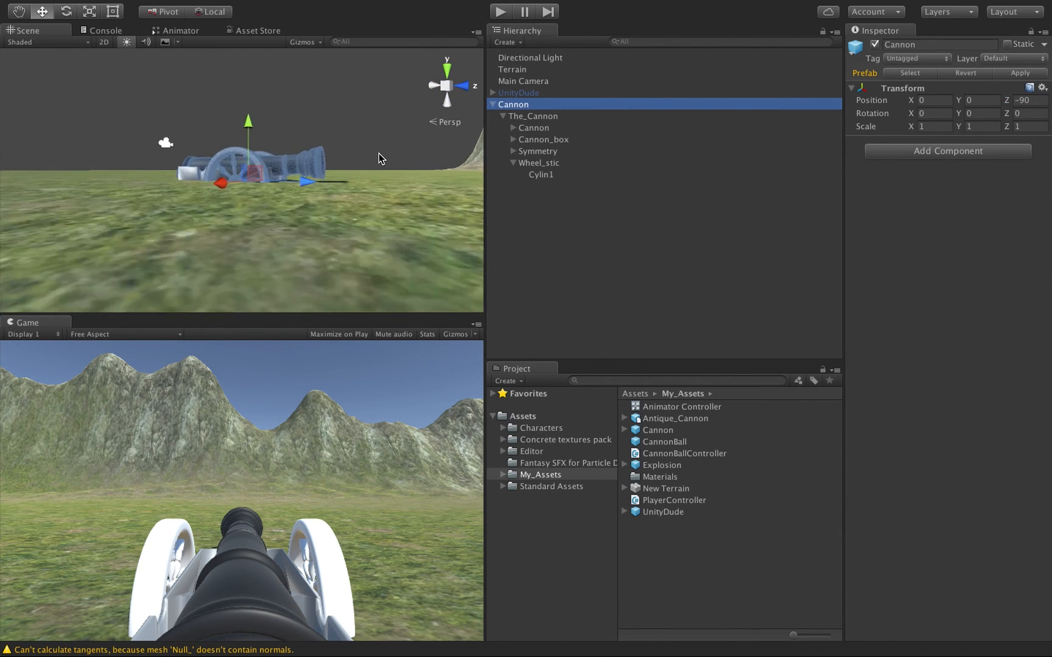
{"action": "left_click", "coordinate": [983, 100]}
{"action": "type", "text": "2"}
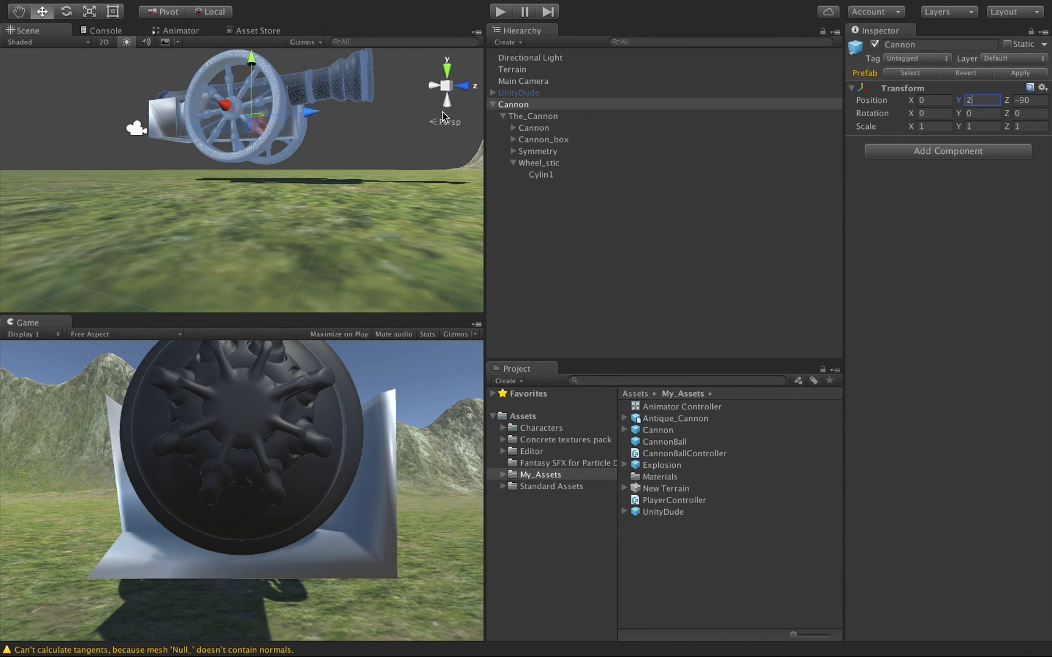
Check the raised cannon from above and apply the parent Cannon's changes to its prefab
{"action": "left_click_drag", "start_coordinate": [222, 140], "coordinate": [486, 346], "text": "alt"}
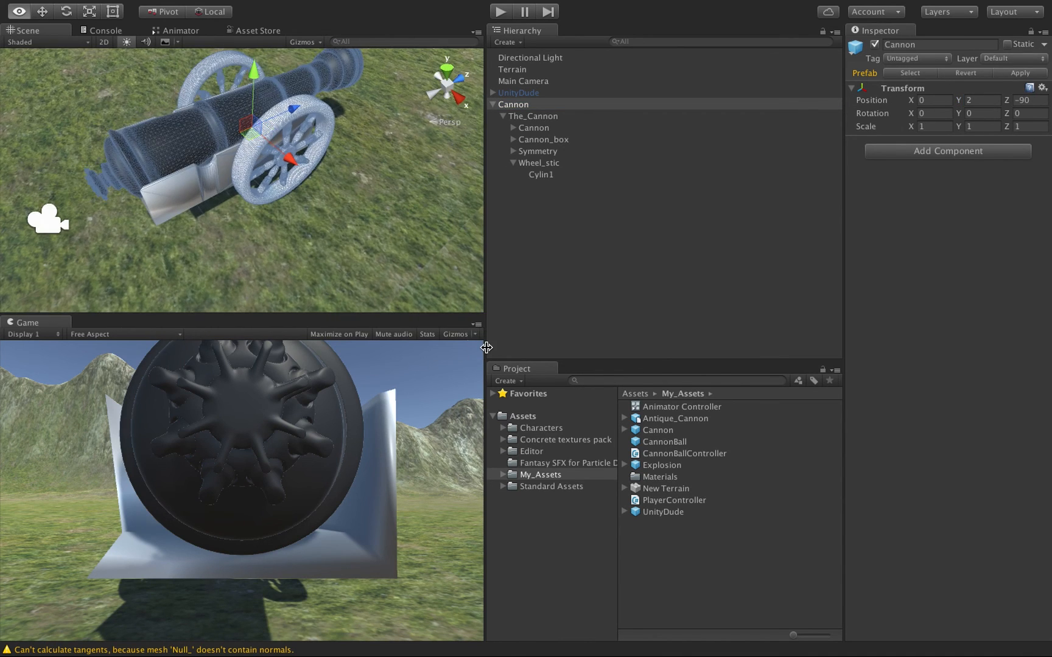
{"action": "scroll", "coordinate": [387, 214], "scroll_direction": "down", "scroll_amount": 5}
{"action": "scroll", "coordinate": [387, 214], "scroll_direction": "up", "scroll_amount": 3}
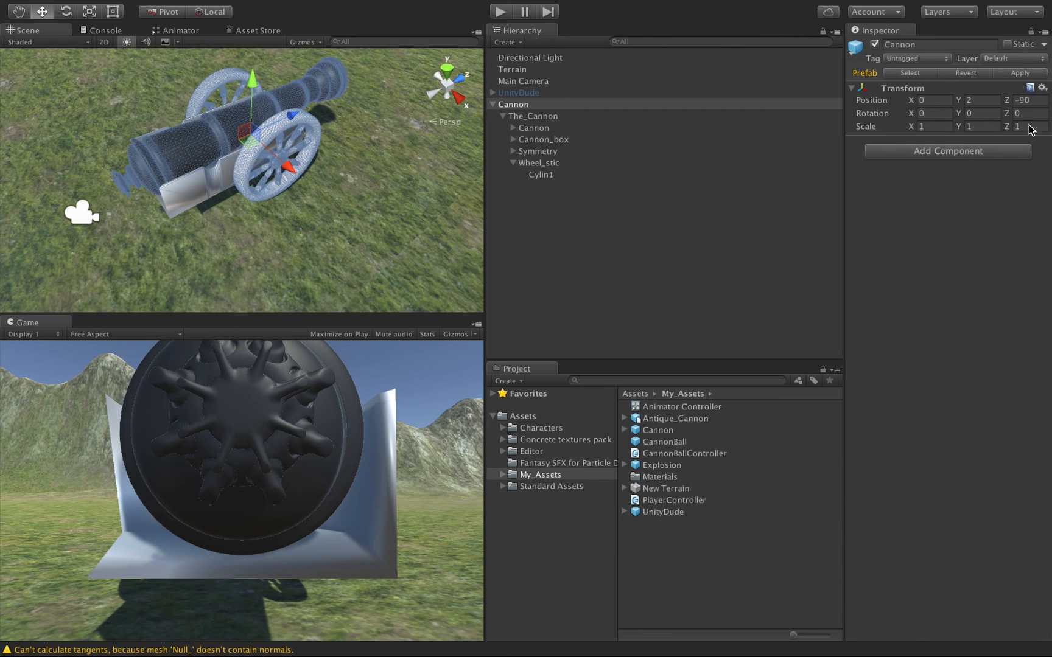
{"action": "left_click", "coordinate": [1021, 74]}
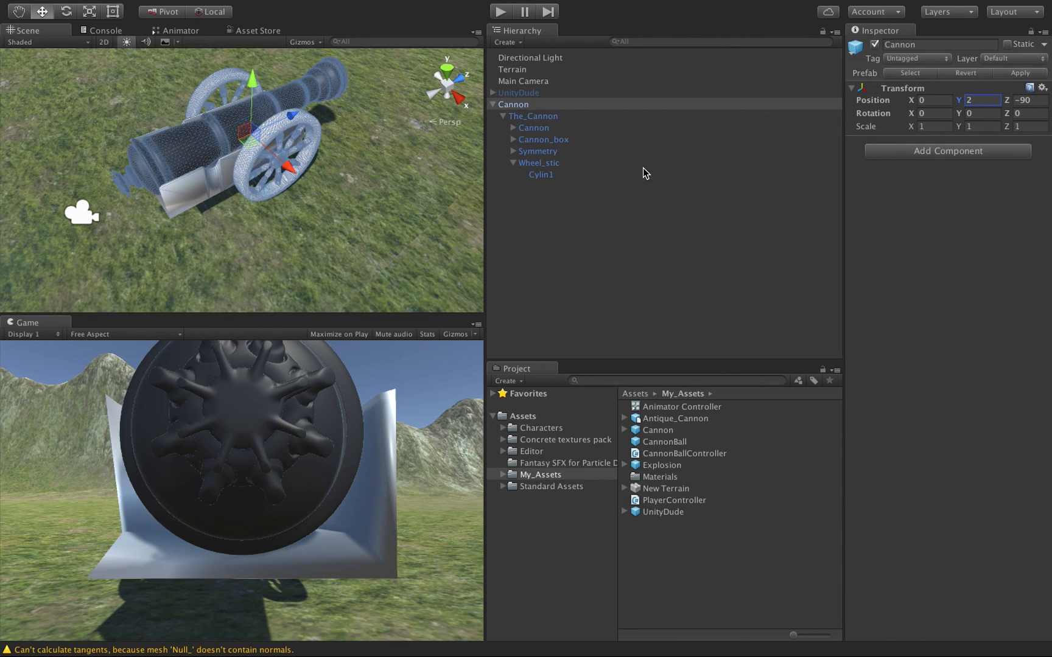
Expand the Cannon prefab asset in My_Assets and compare its The_Cannon child with the one in the scene
{"action": "left_click", "coordinate": [658, 431]}
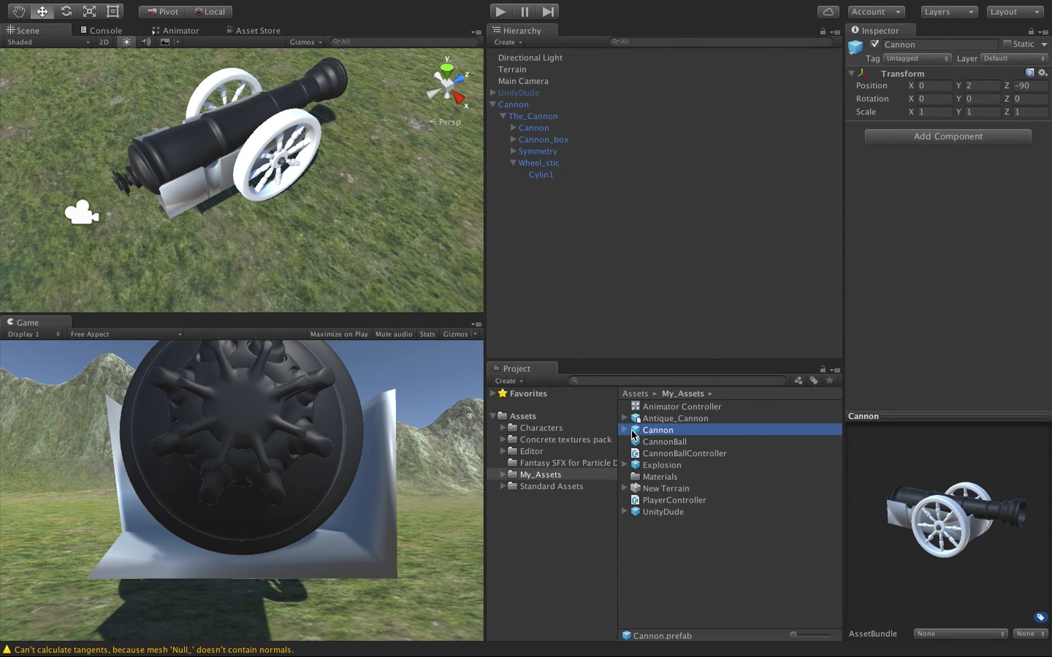
{"action": "left_click", "coordinate": [625, 431]}
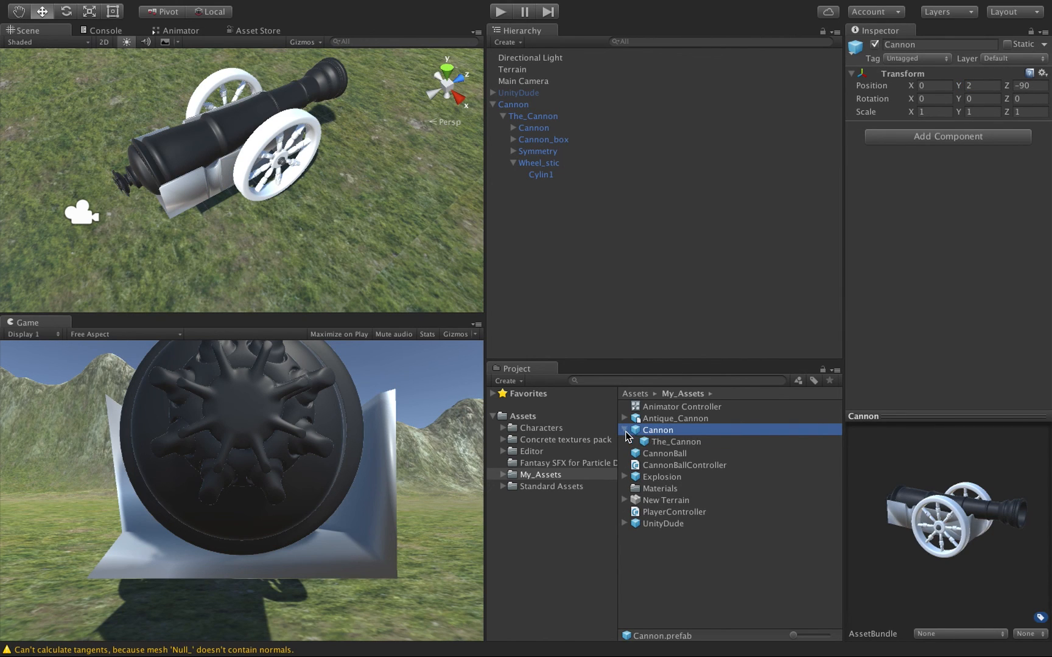
{"action": "left_click", "coordinate": [676, 443]}
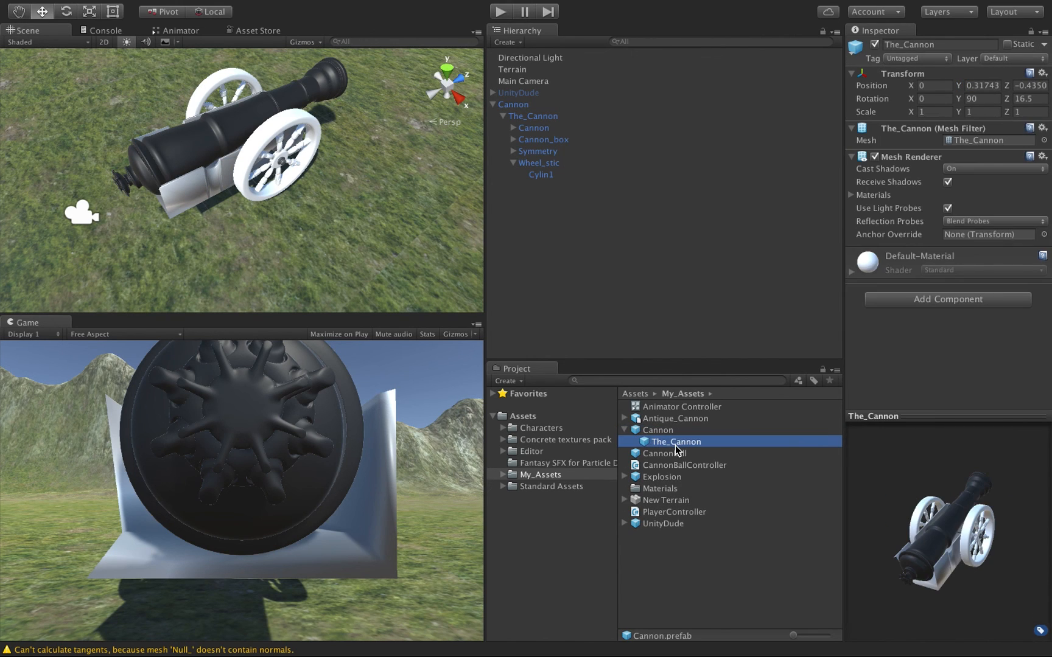
{"action": "left_click", "coordinate": [525, 117]}
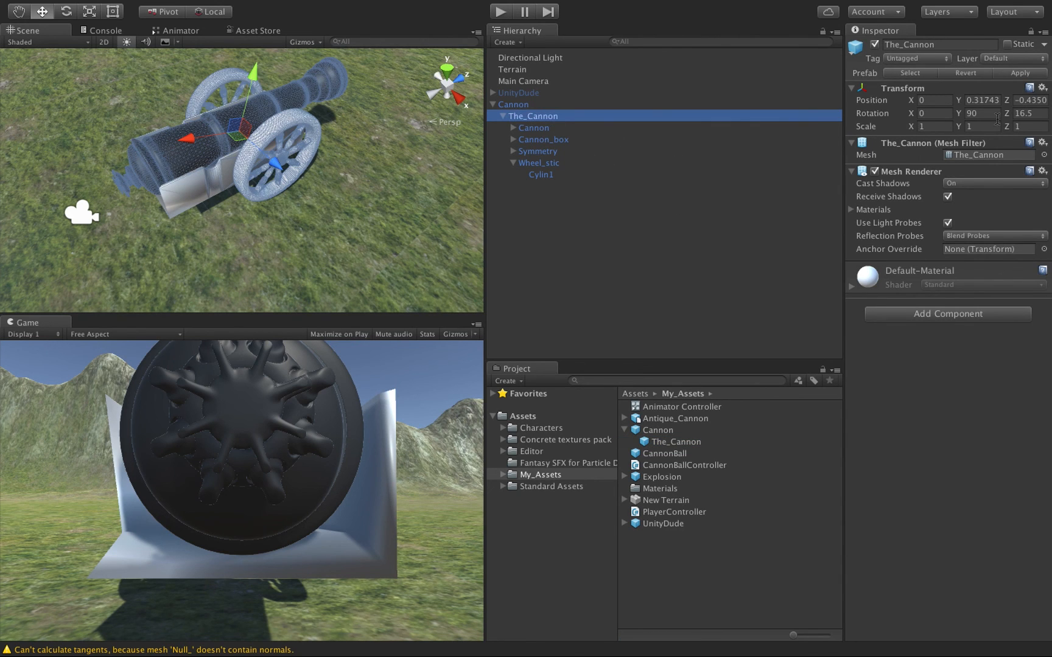
{"action": "left_click", "coordinate": [673, 442]}
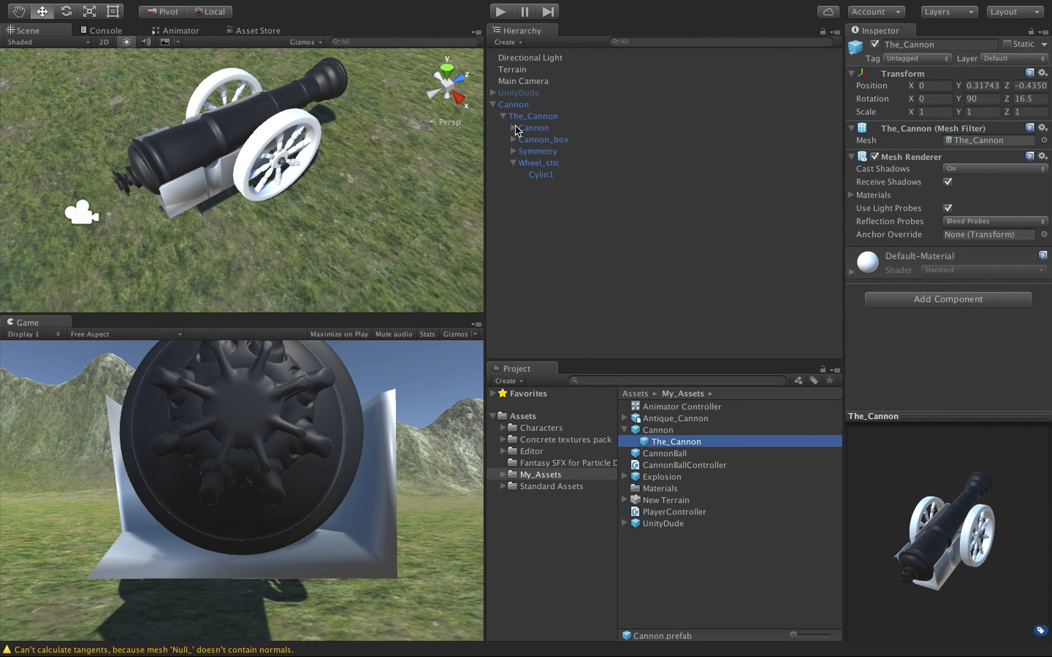
Select the parent Cannon in the scene for a closer look, and switch to the MonoDevelop script editor
{"action": "left_click", "coordinate": [518, 104]}
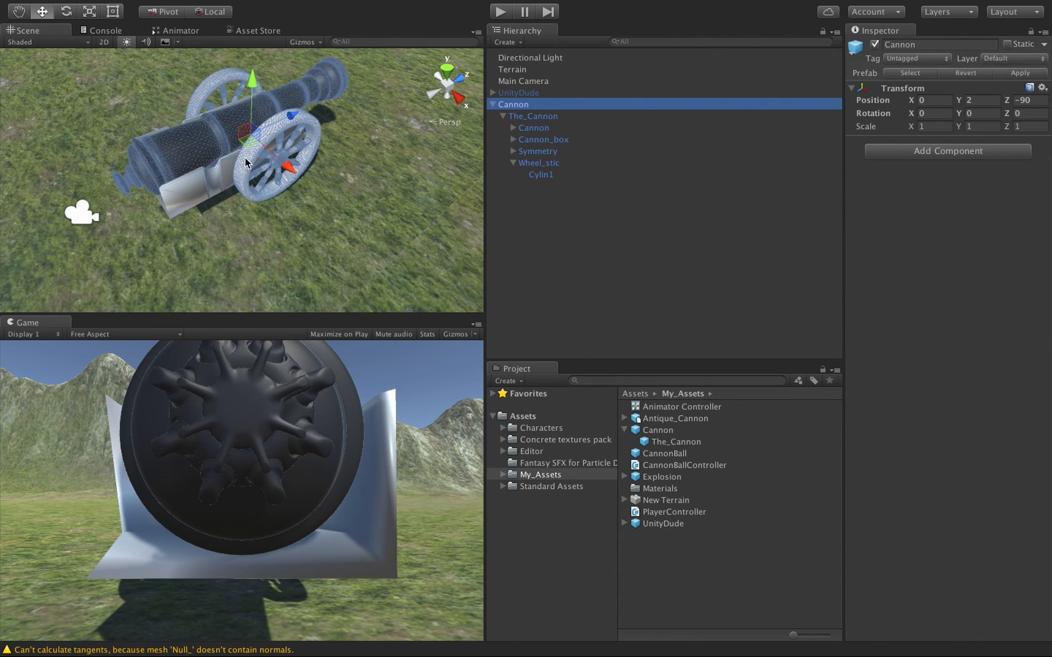
{"action": "scroll", "coordinate": [302, 156], "scroll_direction": "up", "scroll_amount": 3}
{"action": "scroll", "coordinate": [302, 156], "scroll_direction": "down", "scroll_amount": 2}
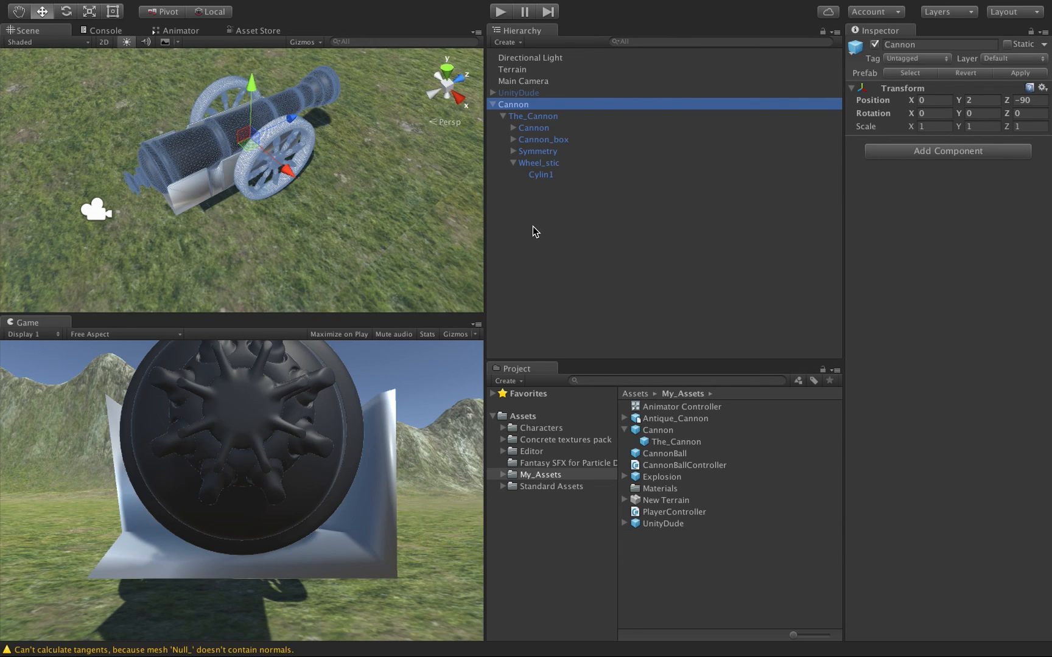
{"action": "key", "text": "ctrl+Left"}
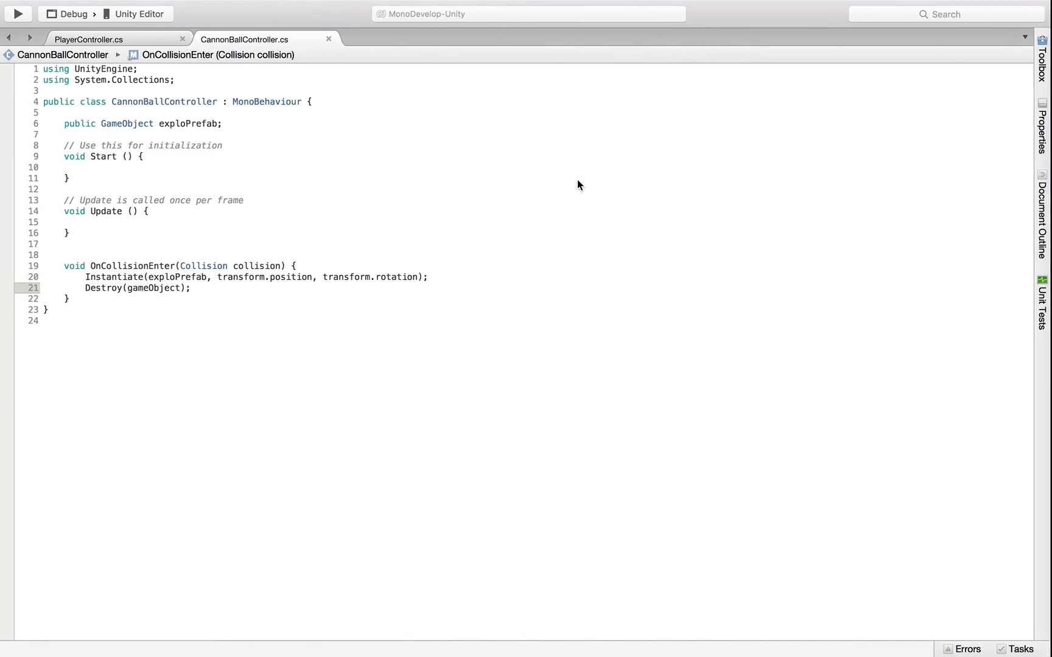